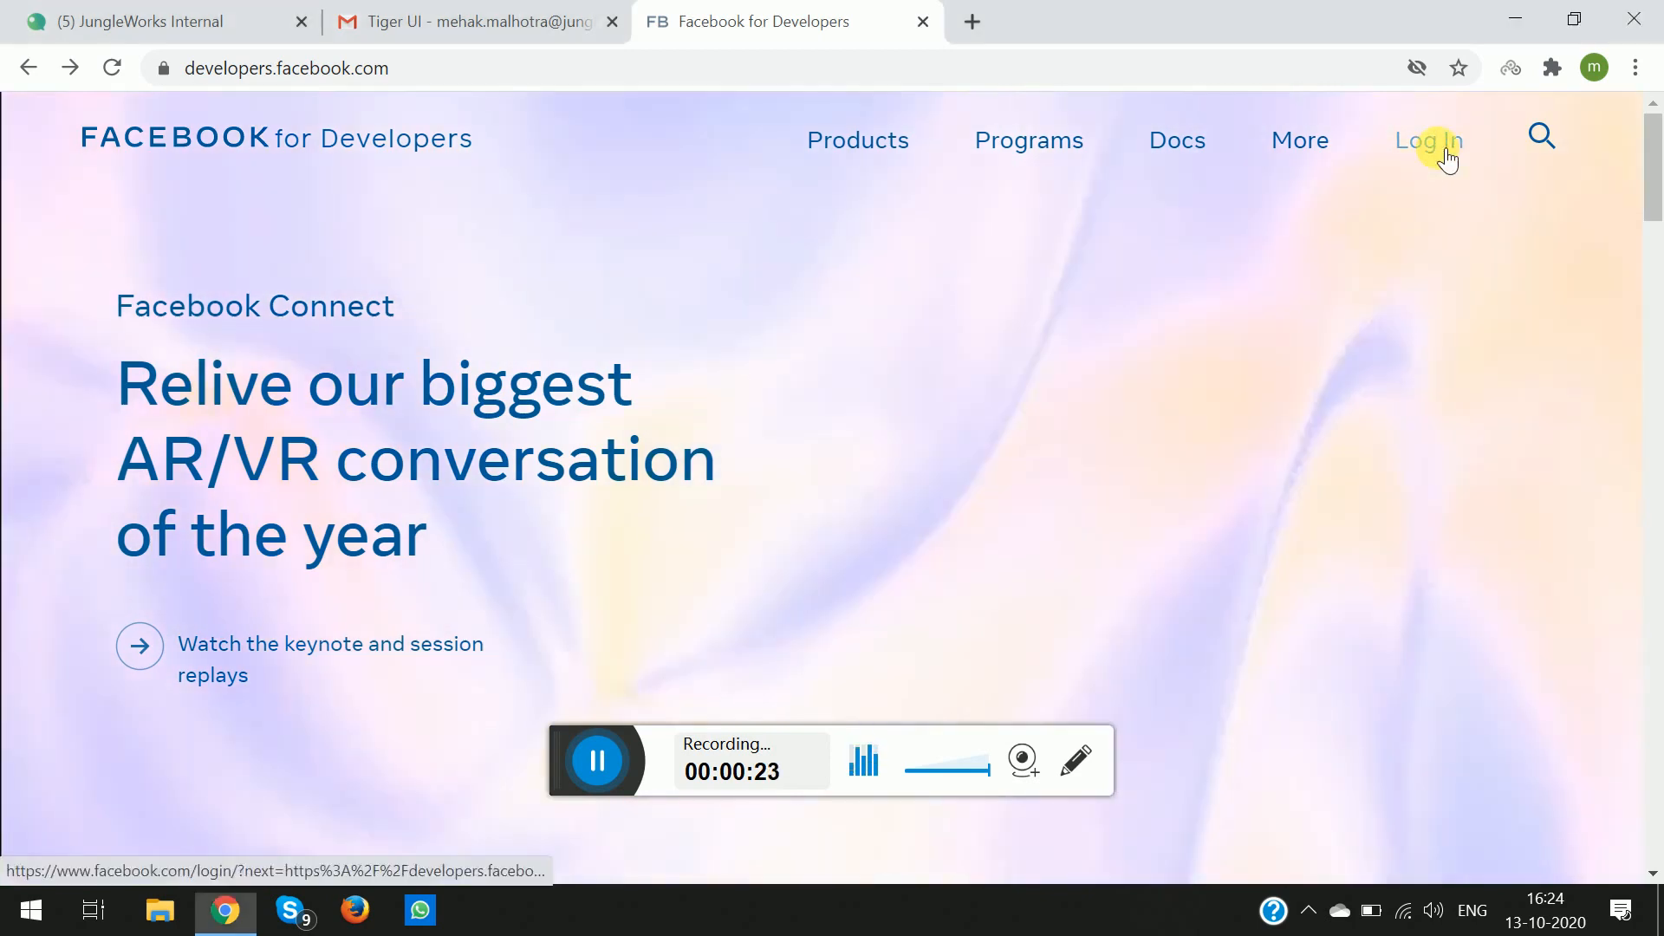
Log in to Facebook for Developers with the saved account details and open the list of own apps
left_click(1437, 147)
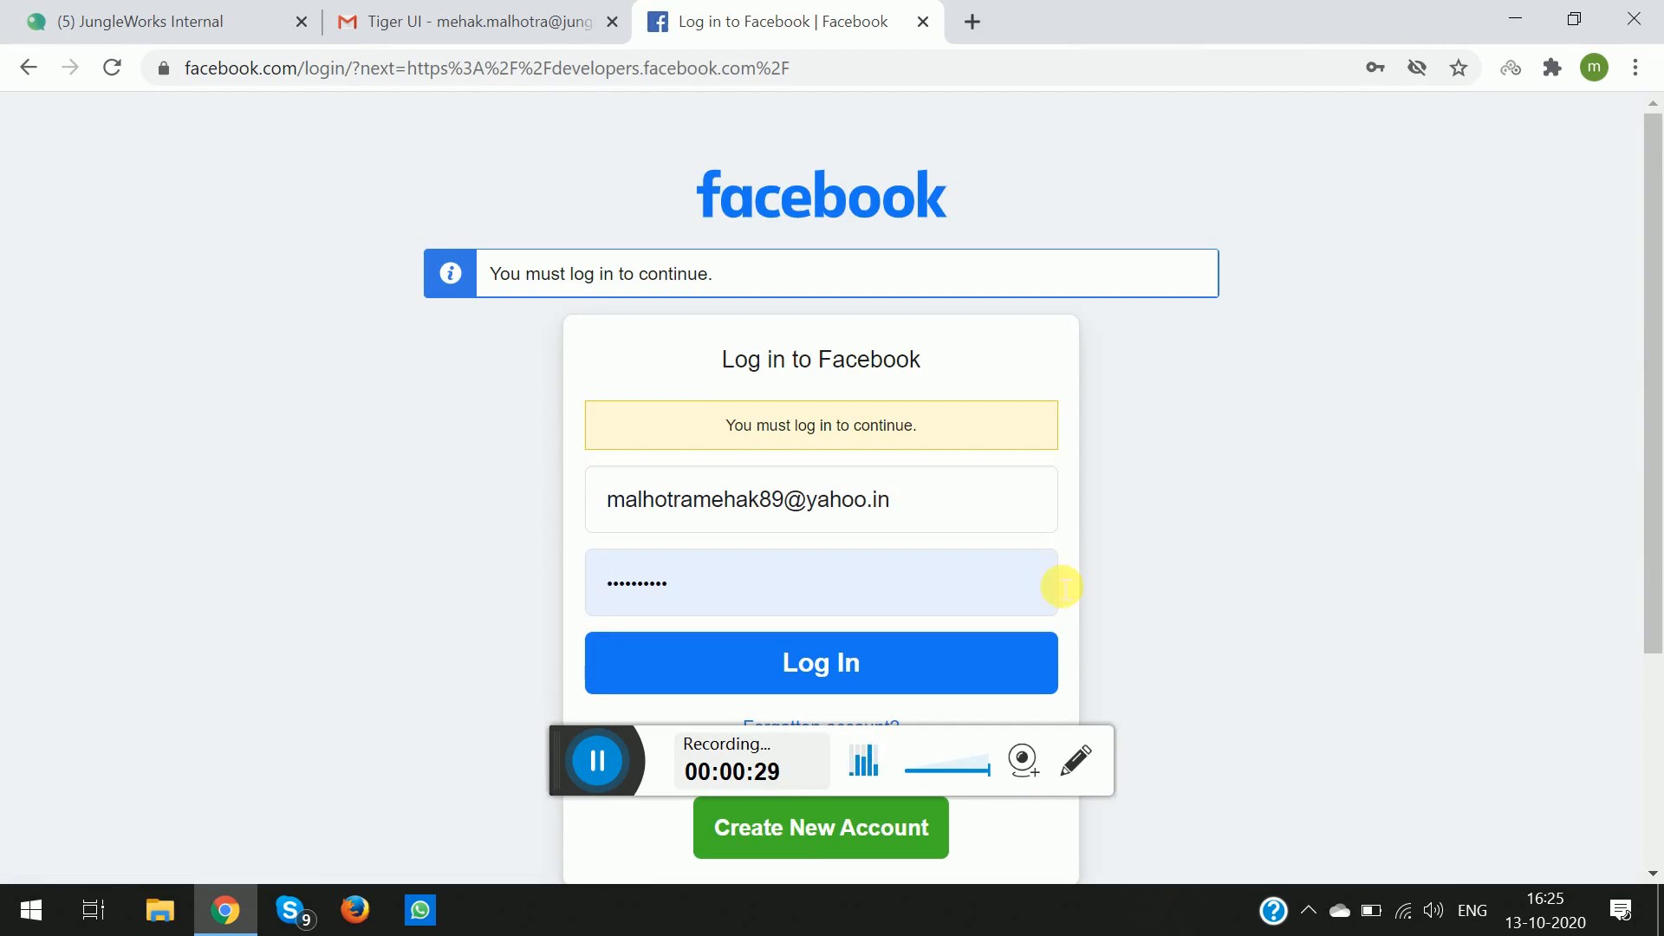
scroll(1055, 580, "down", 2)
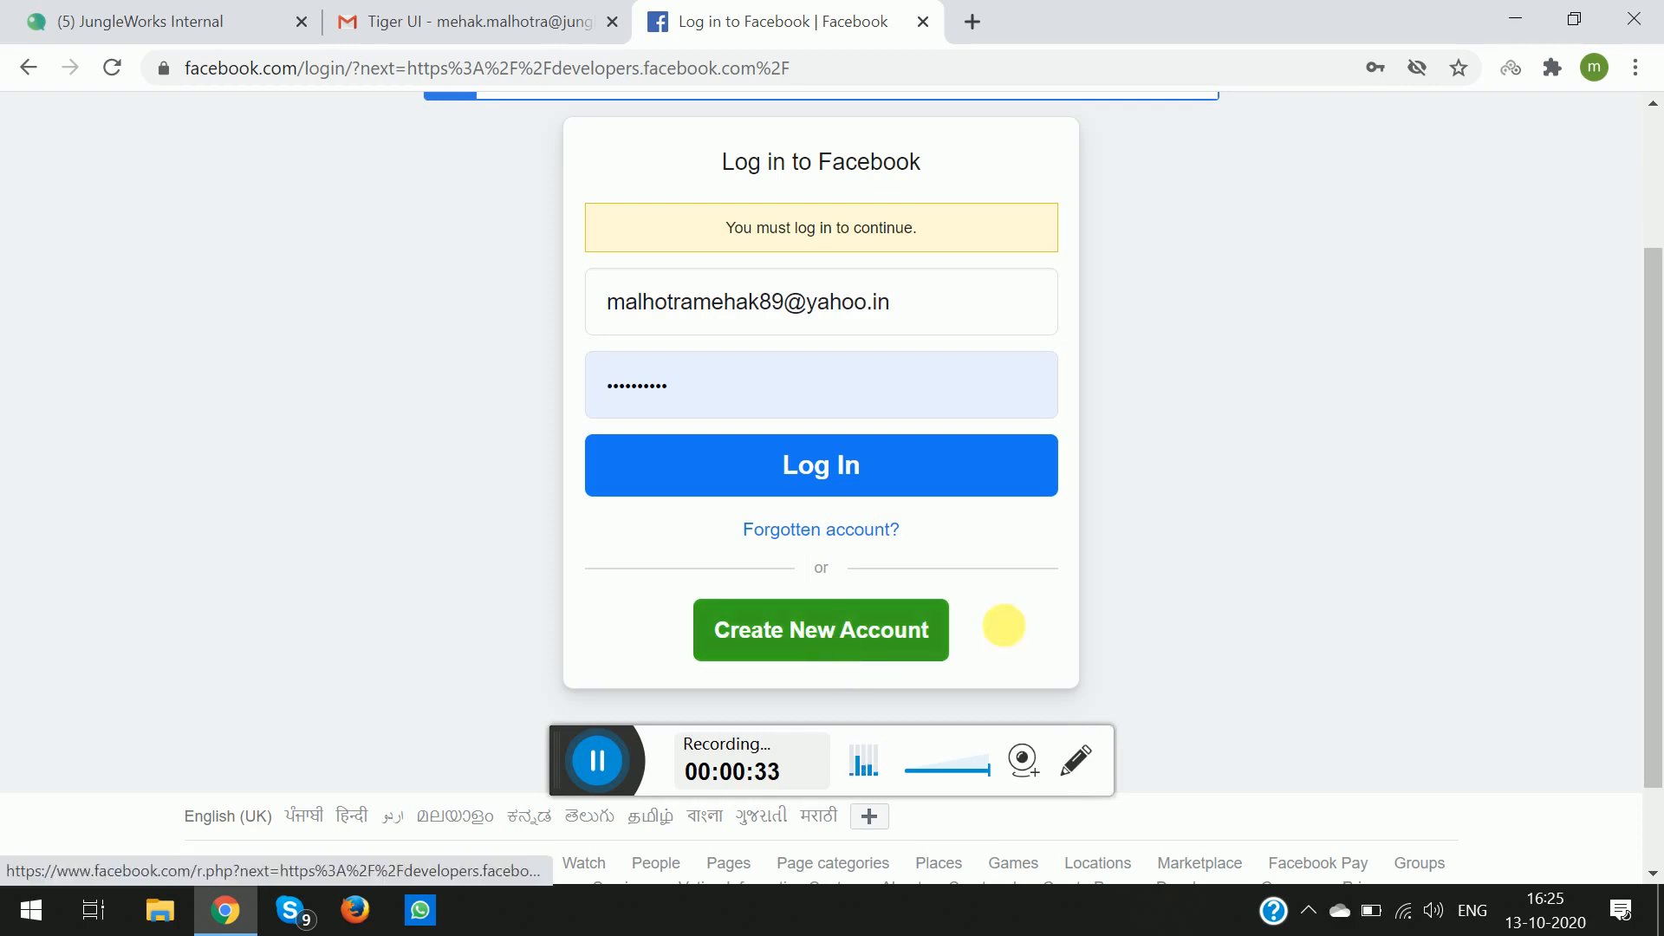
scroll(1045, 548, "up", 1)
left_click(872, 563)
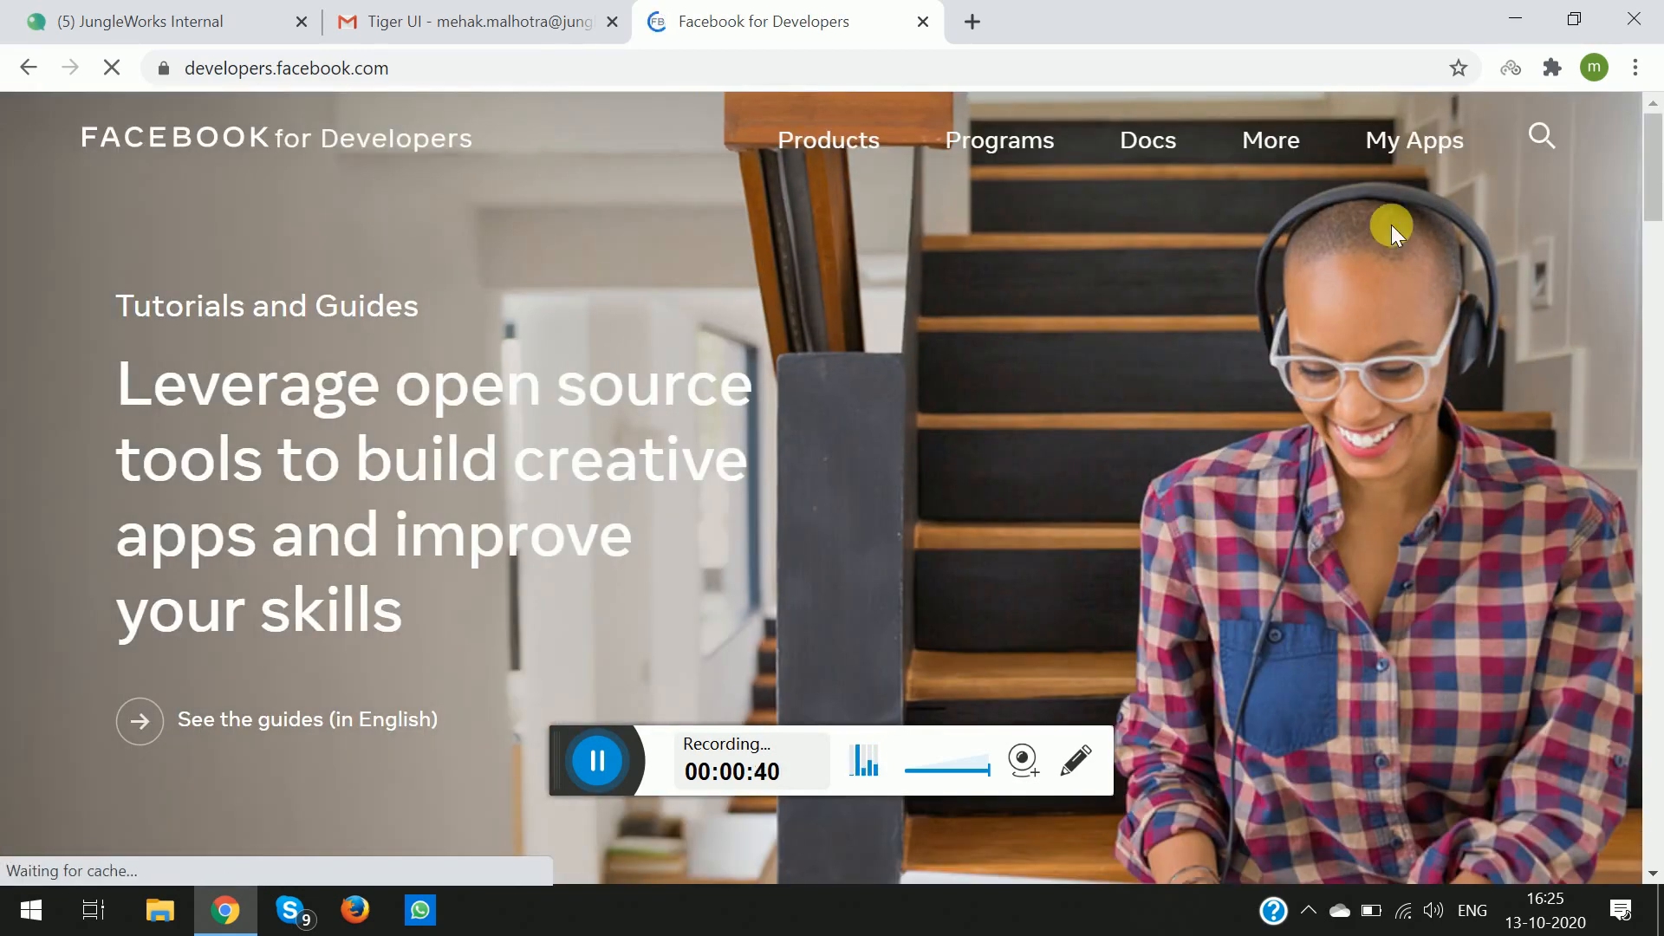
left_click(1389, 145)
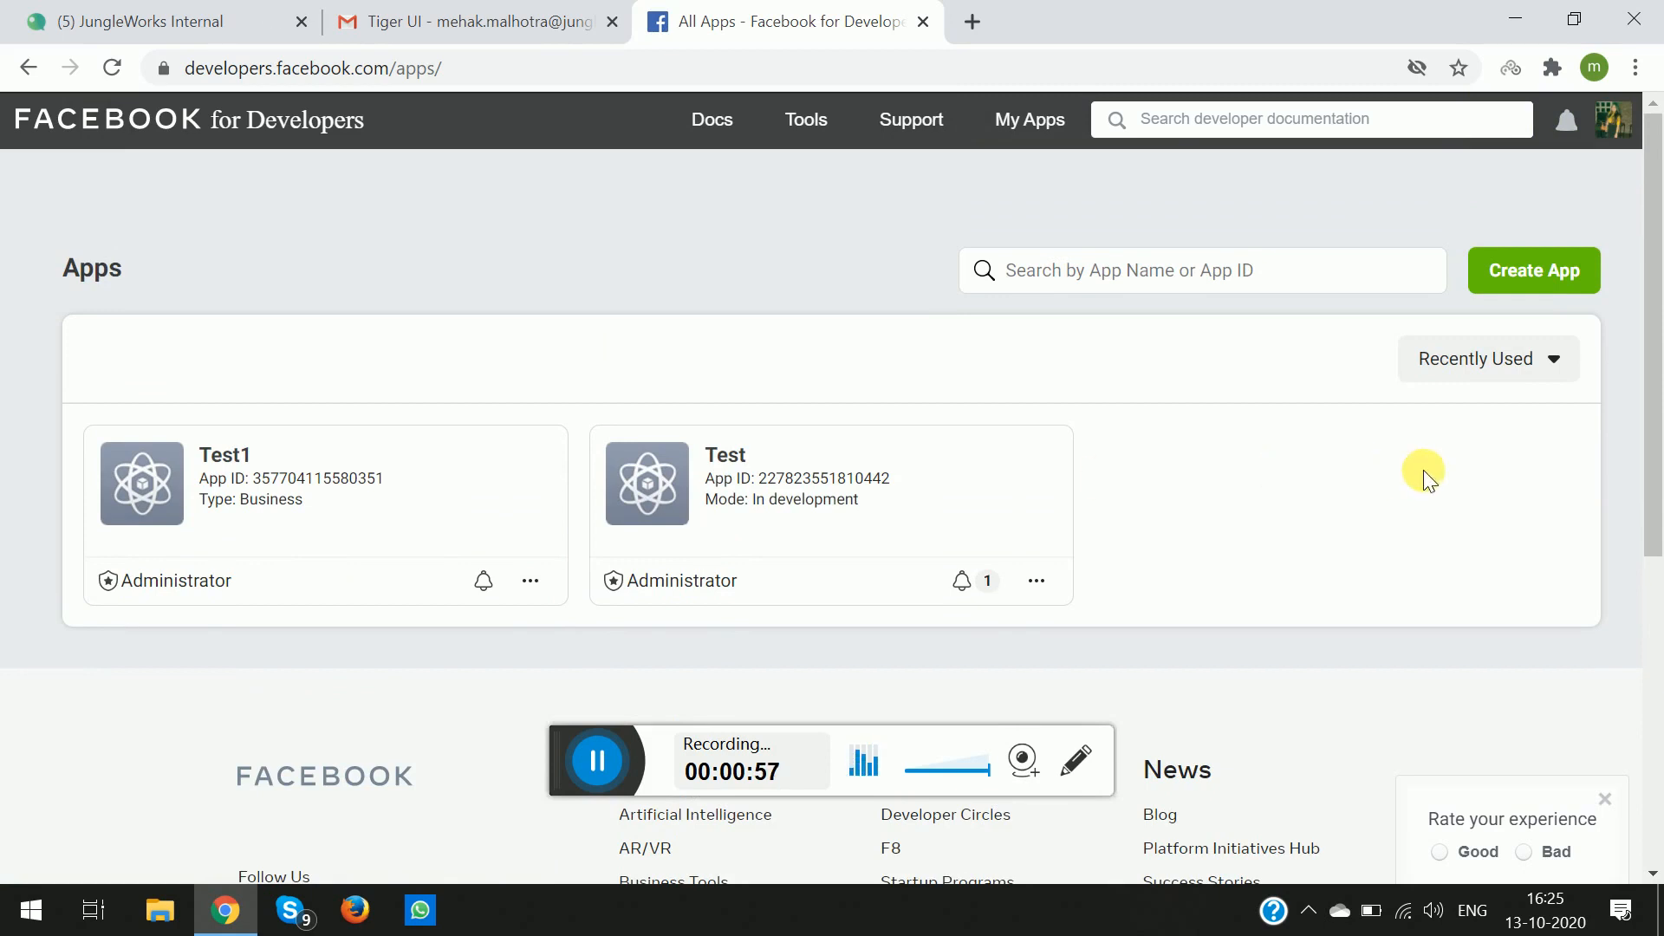
Start a new app for Manage Business Integrations and give it the display name test2
left_click(1539, 272)
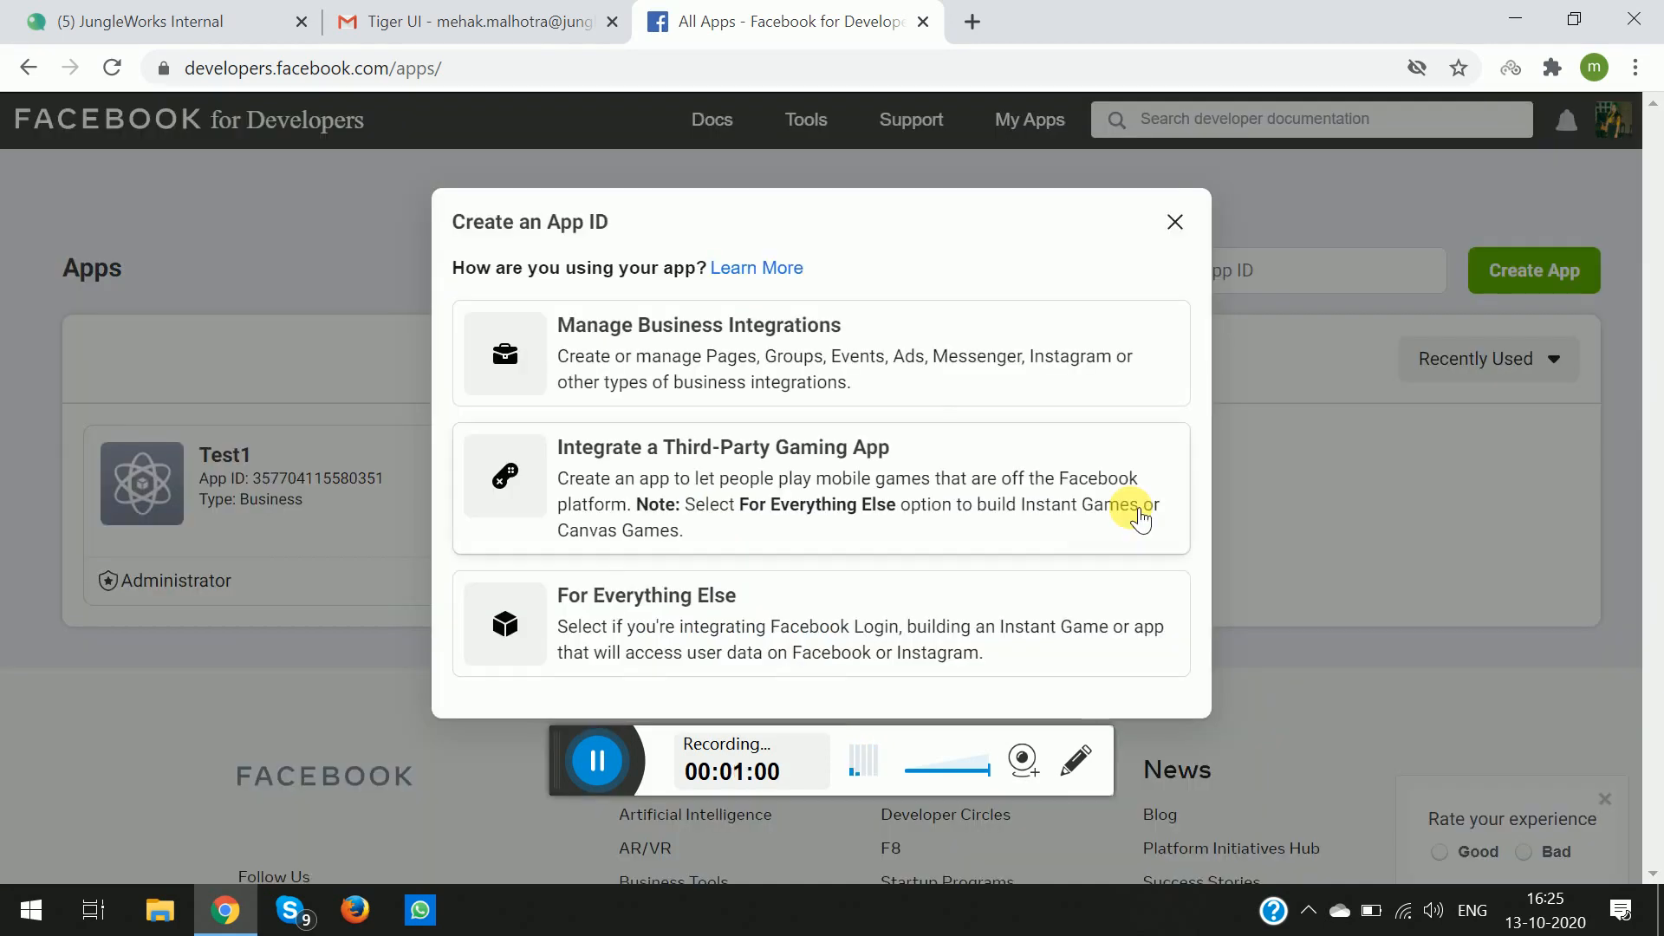
left_click(631, 358)
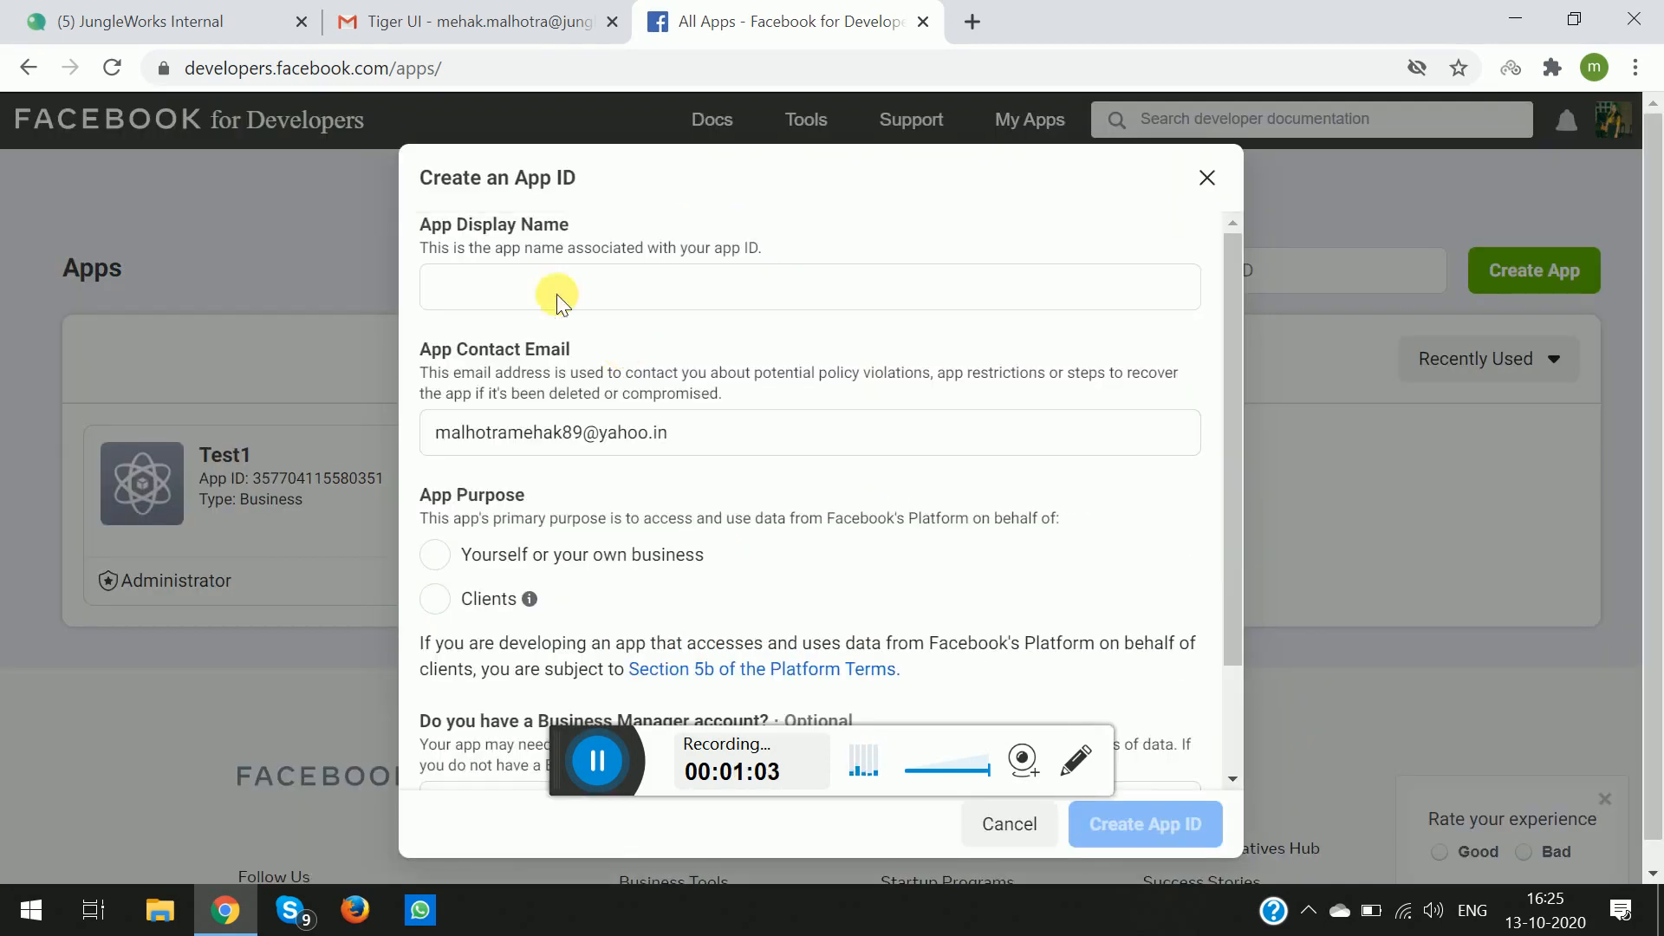
left_click(544, 291)
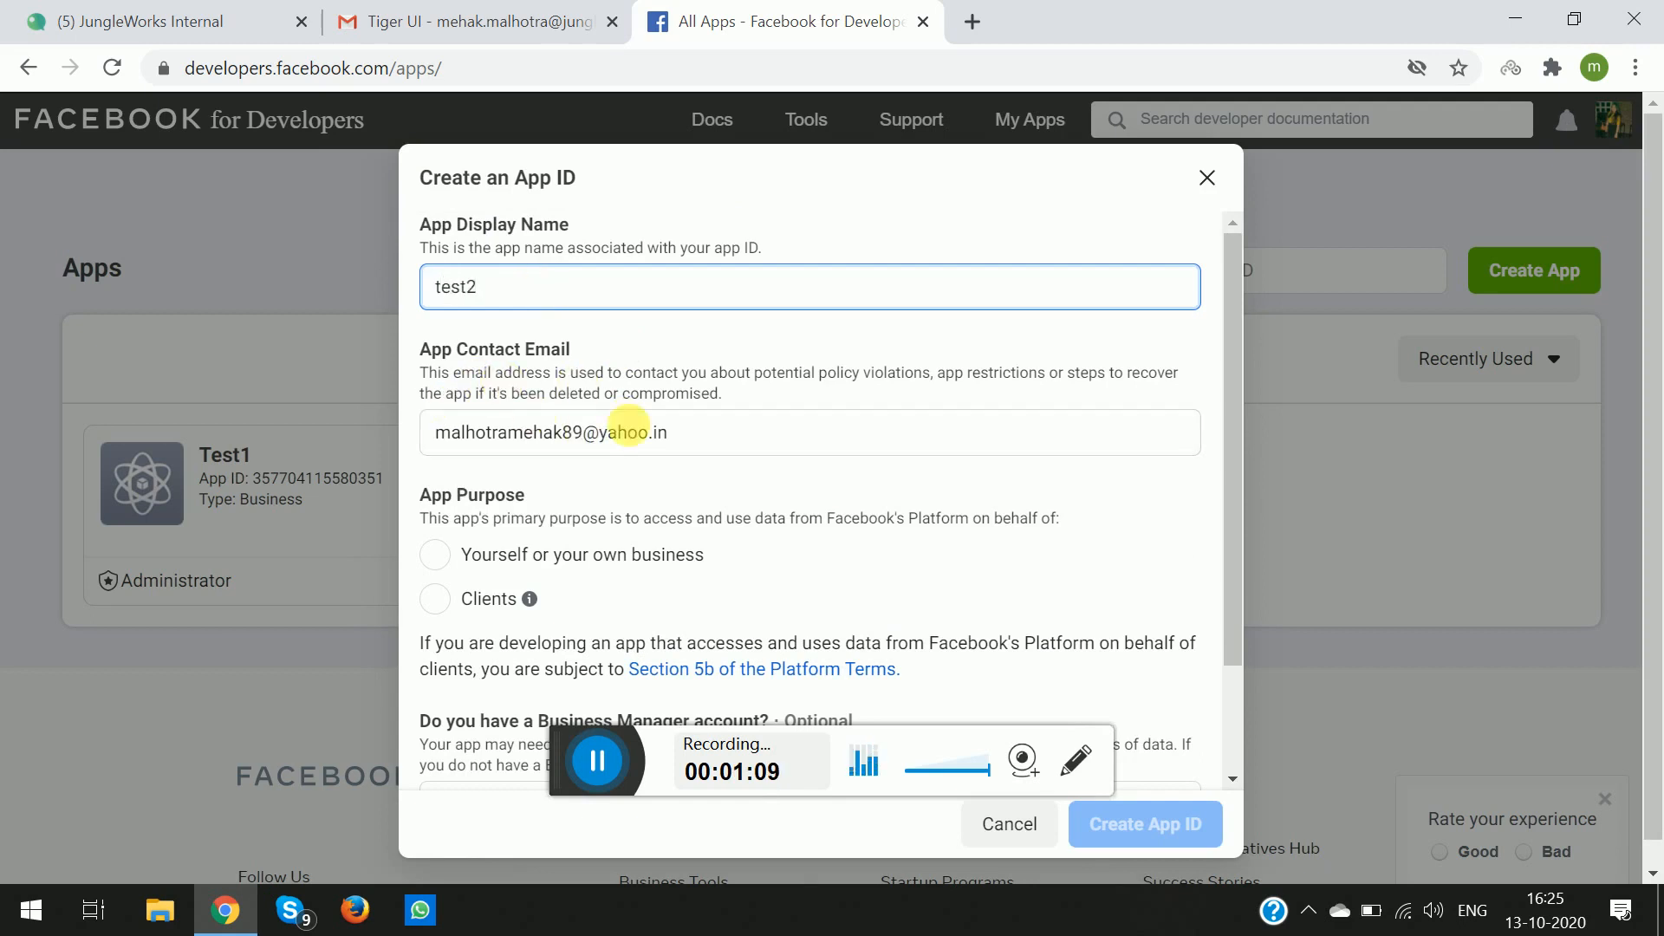
Set the app purpose to "Yourself or your own business" and request creation of the app ID
scroll(622, 492, "down", 2)
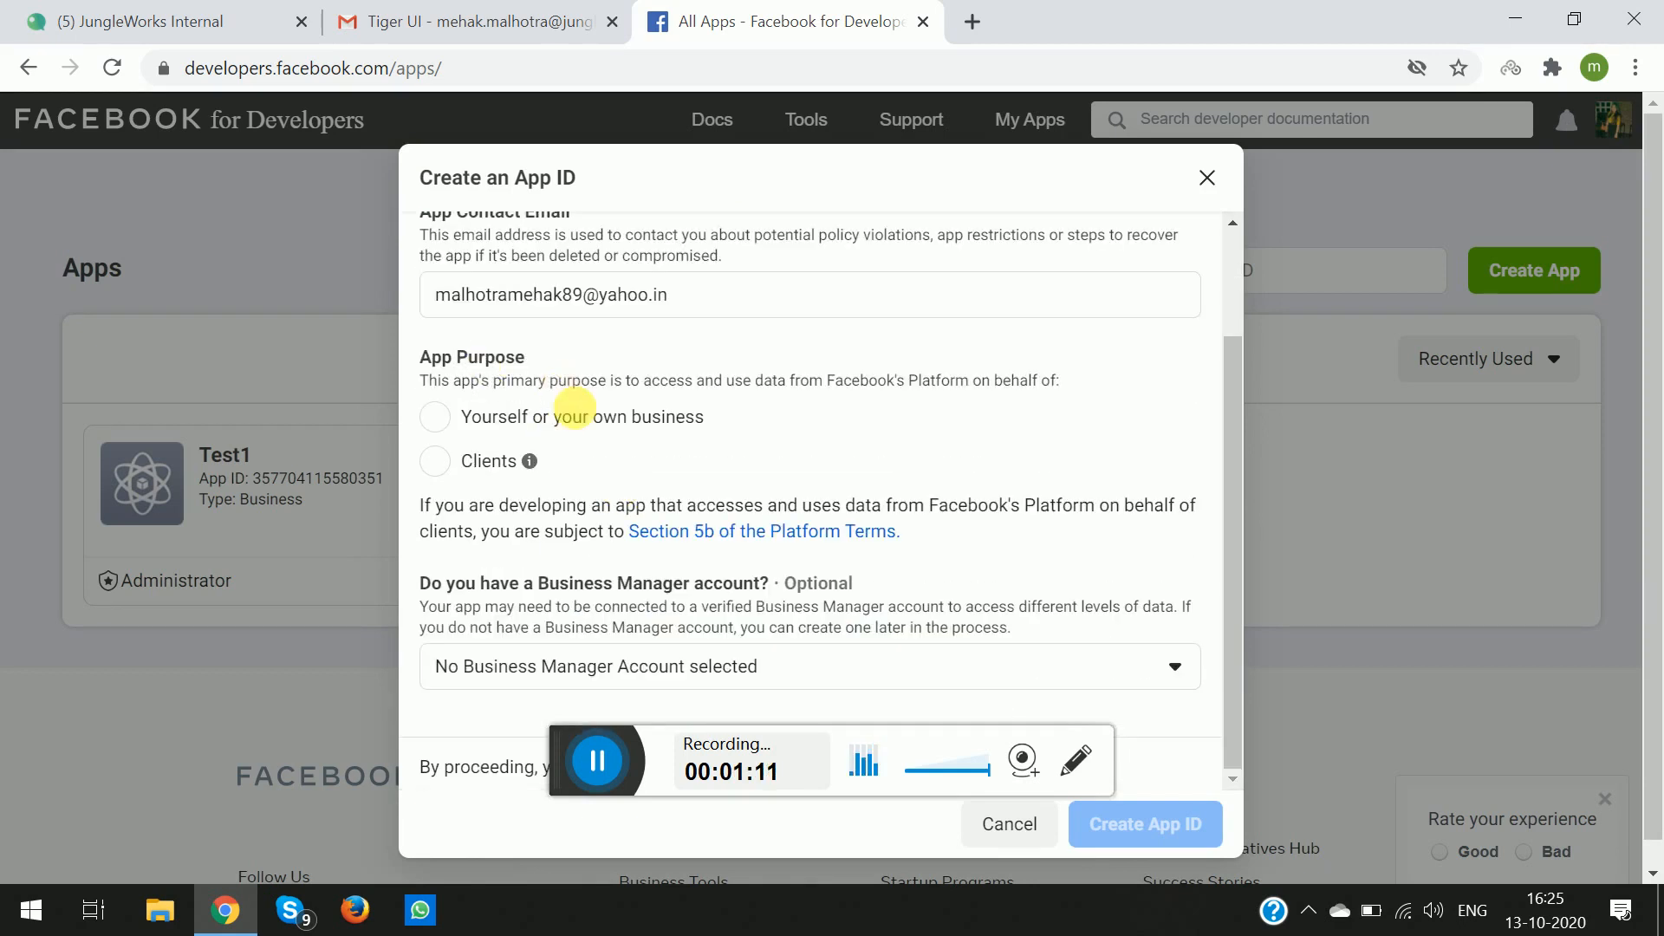
left_click(445, 425)
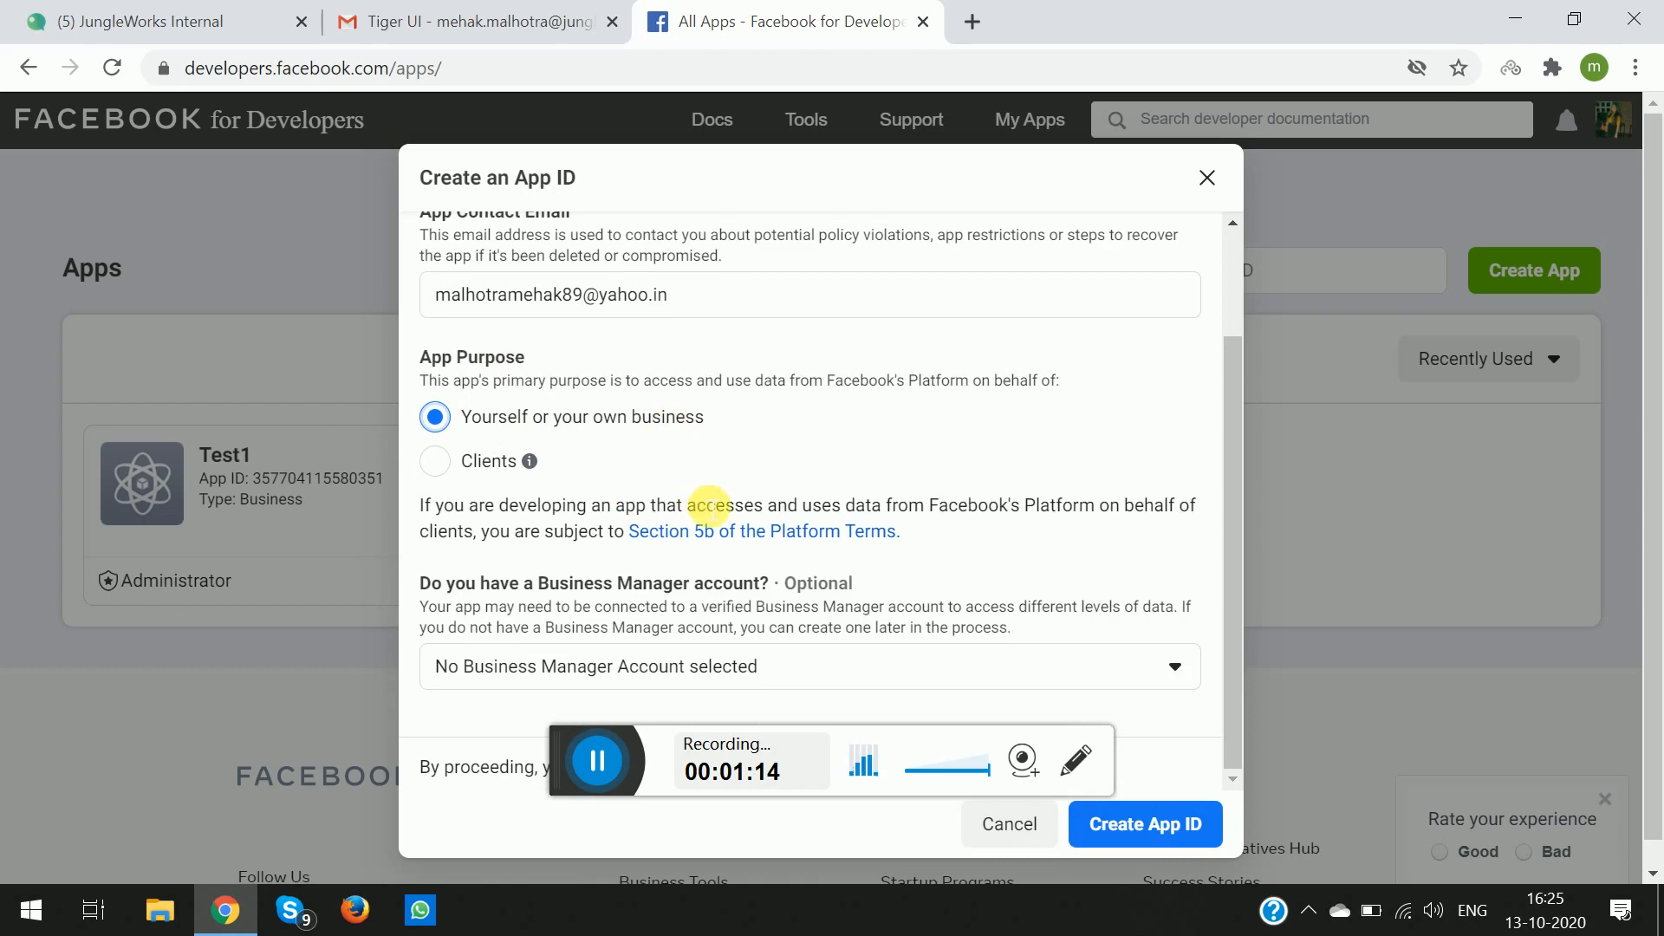
scroll(707, 507, "down", 1)
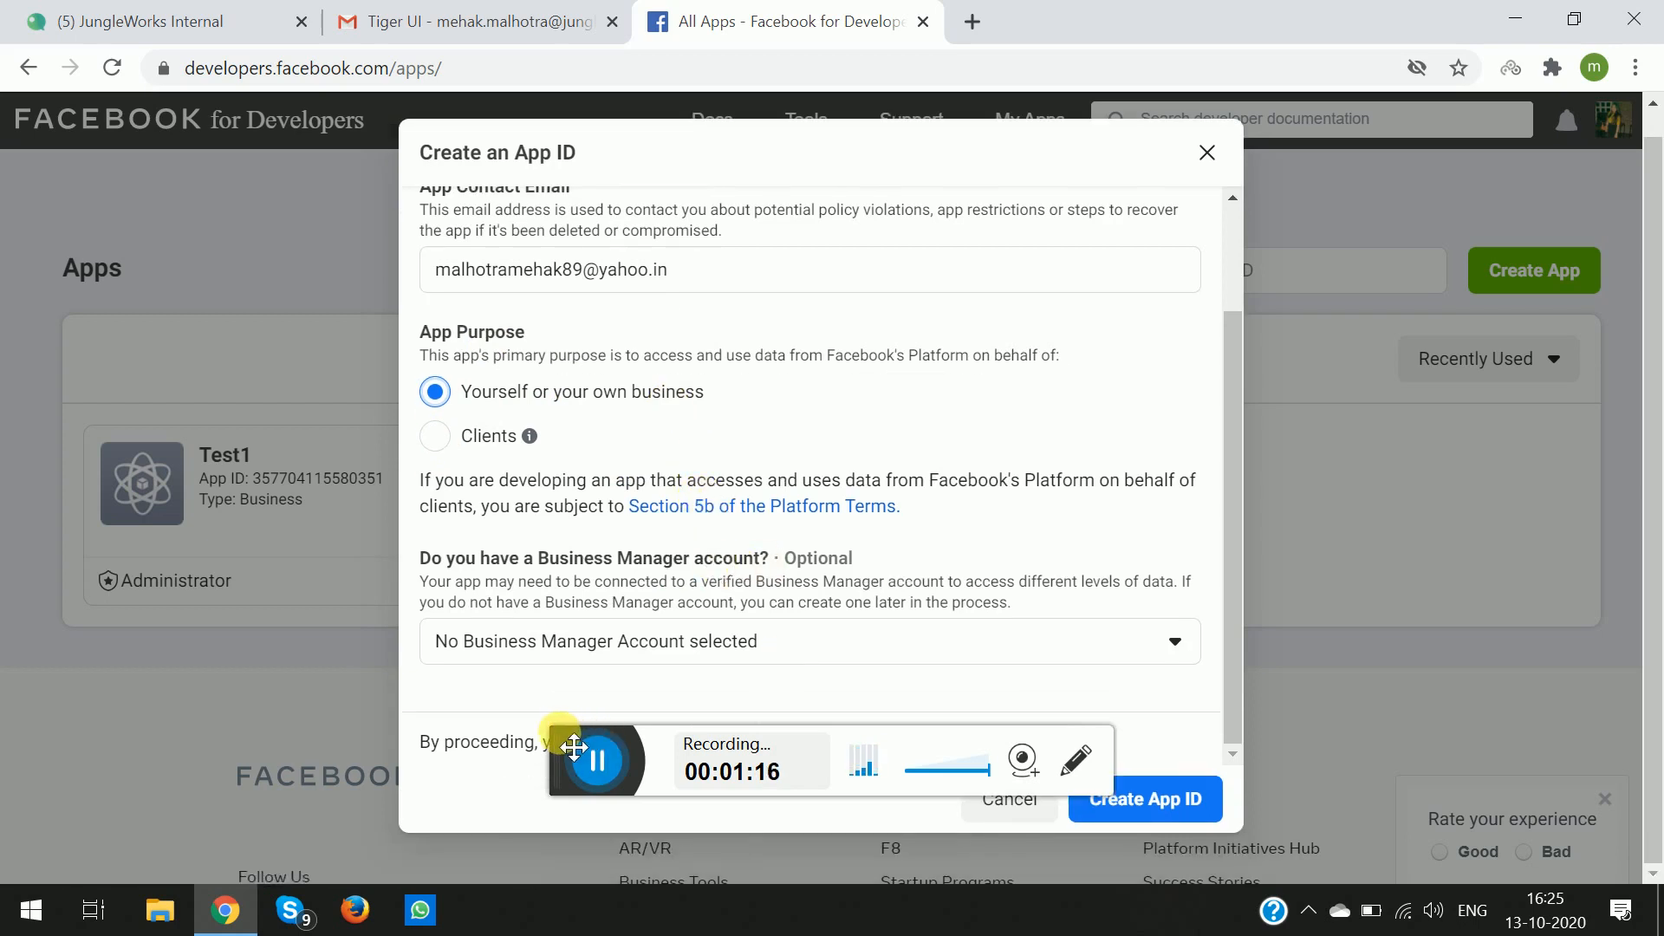
left_click_drag(557, 743, 575, 852)
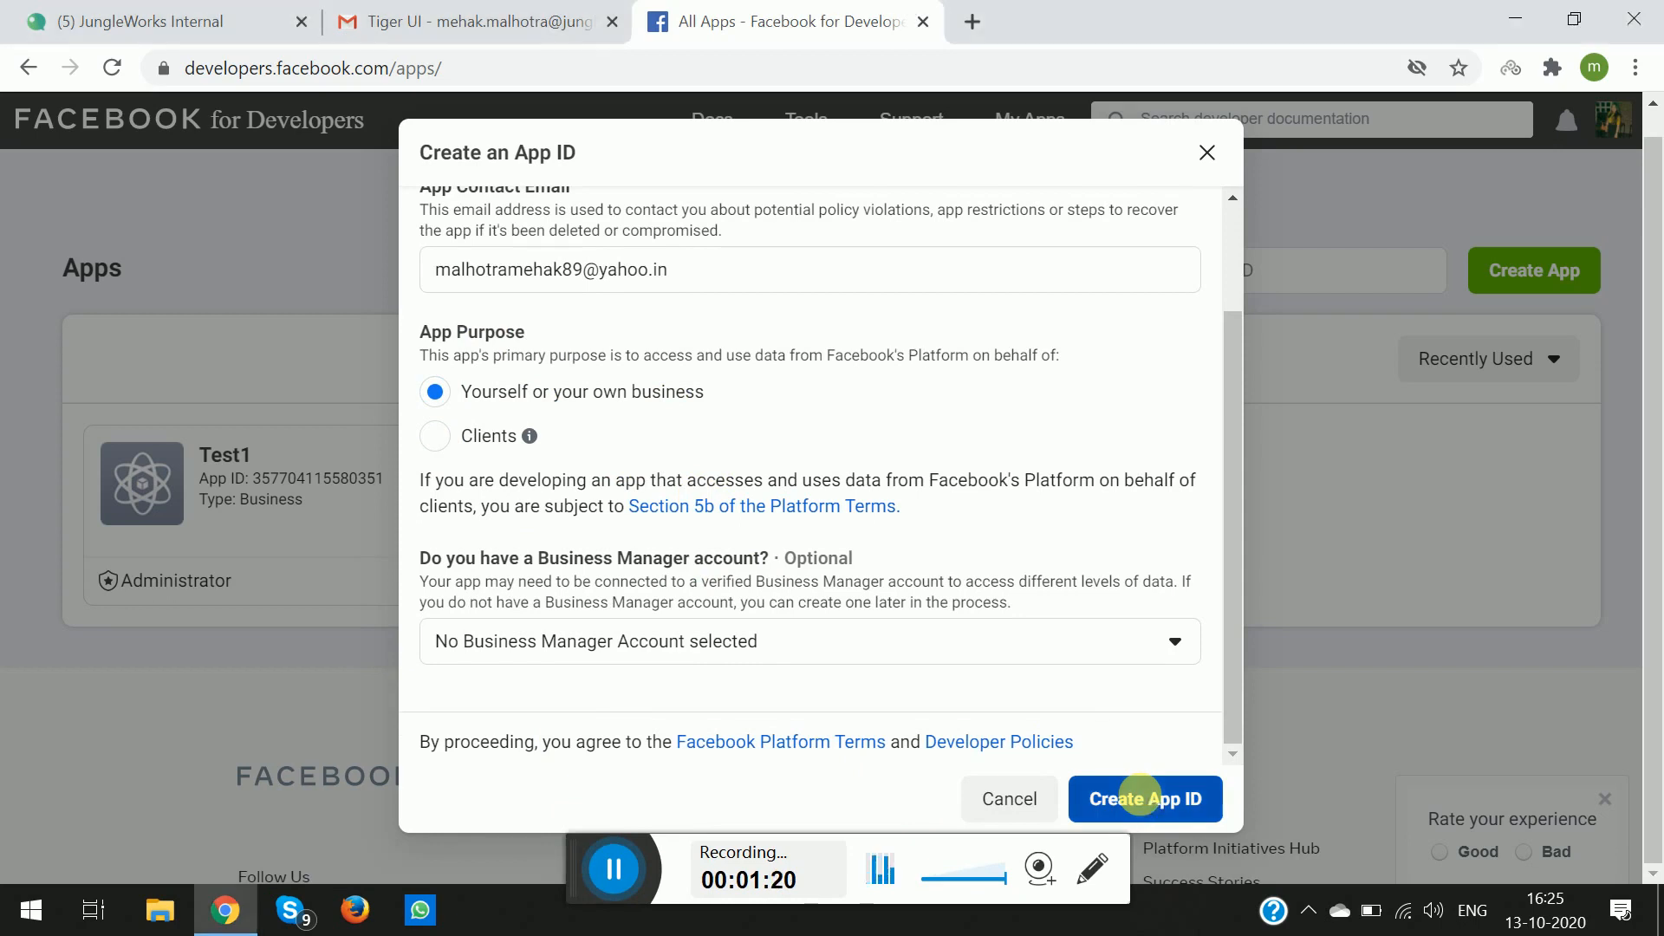
left_click(1150, 804)
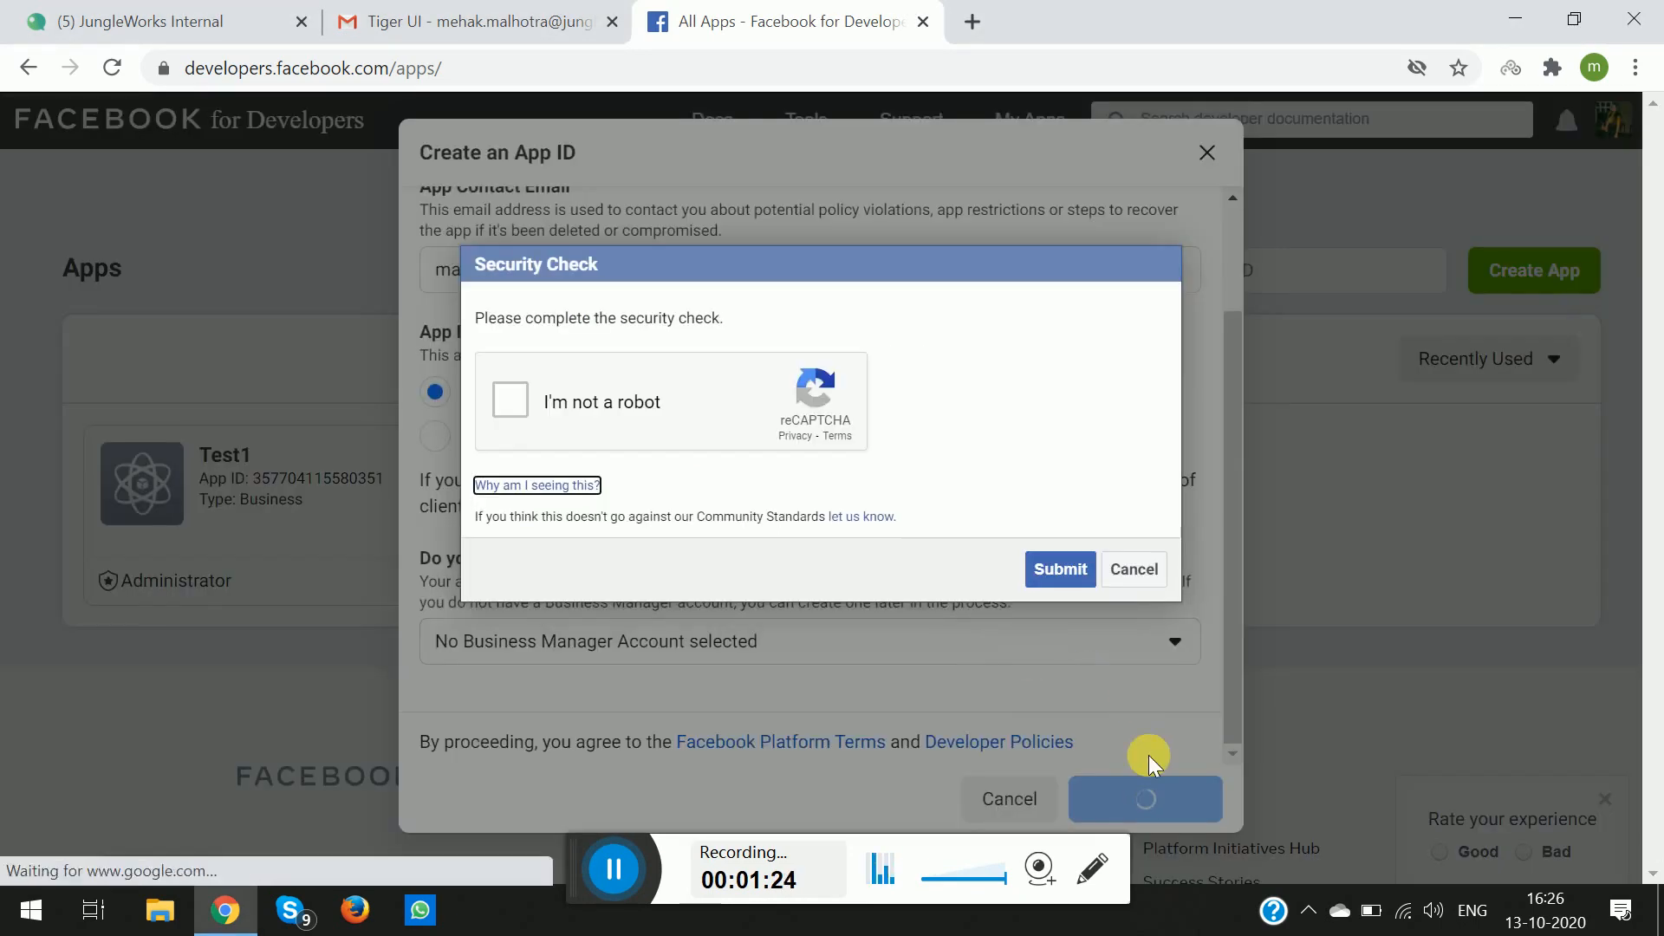
Complete the security check by selecting all images with traffic lights, verify them and submit the check
left_click(511, 403)
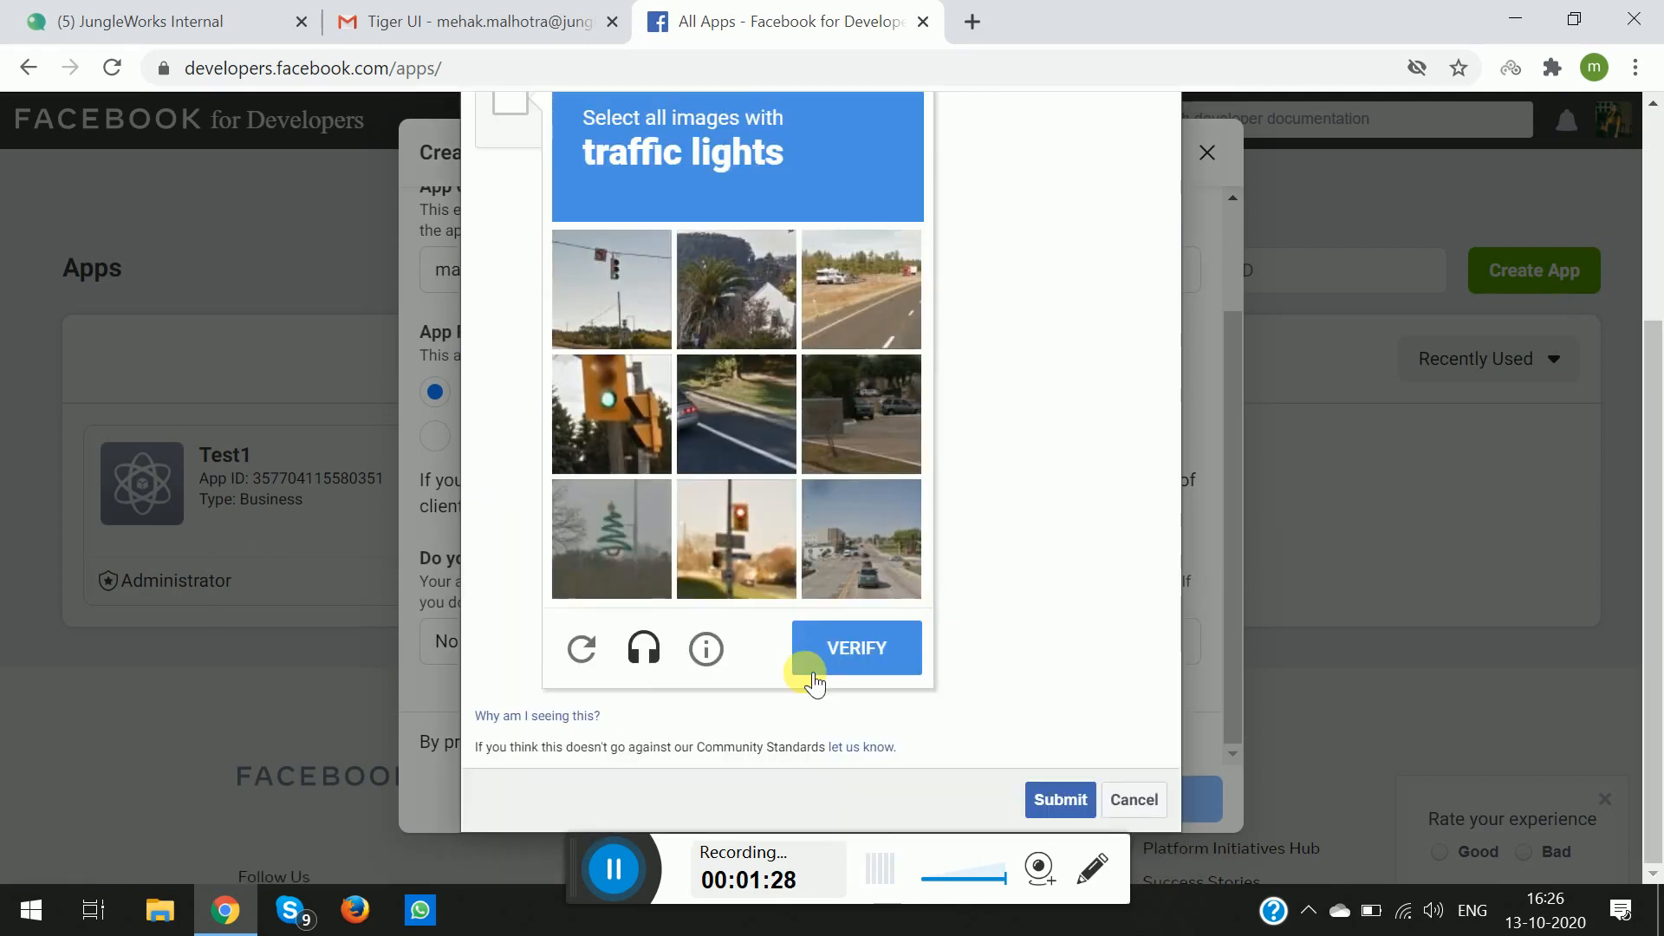
scroll(711, 537, "up", 1)
left_click(595, 366)
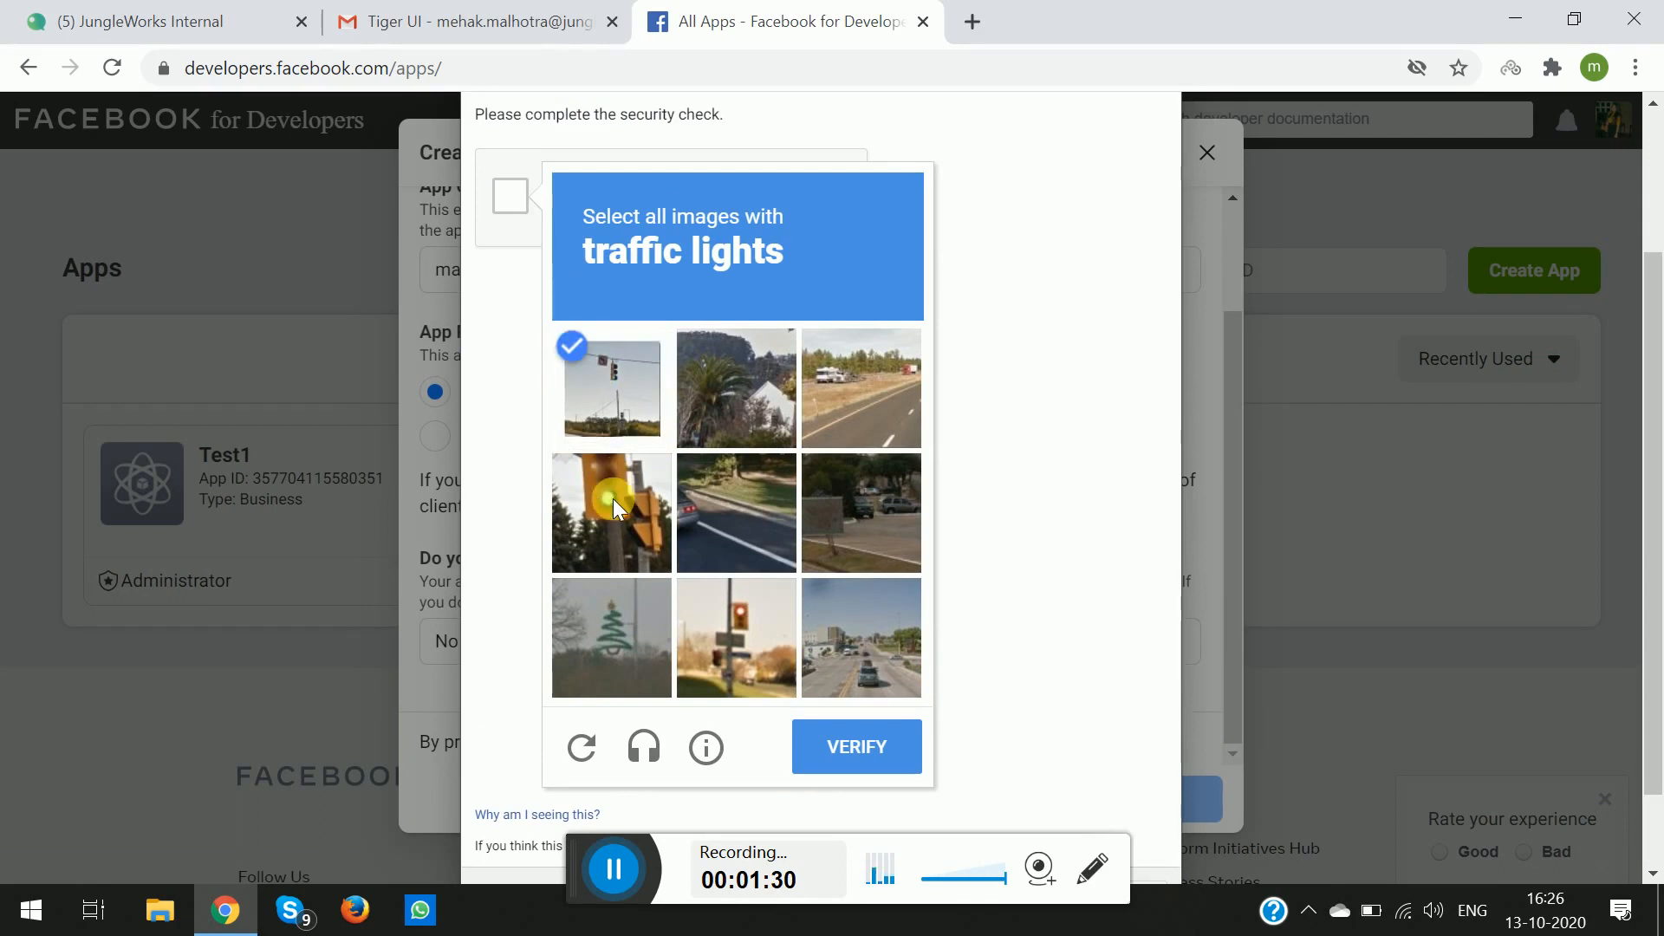
left_click(612, 498)
left_click(721, 632)
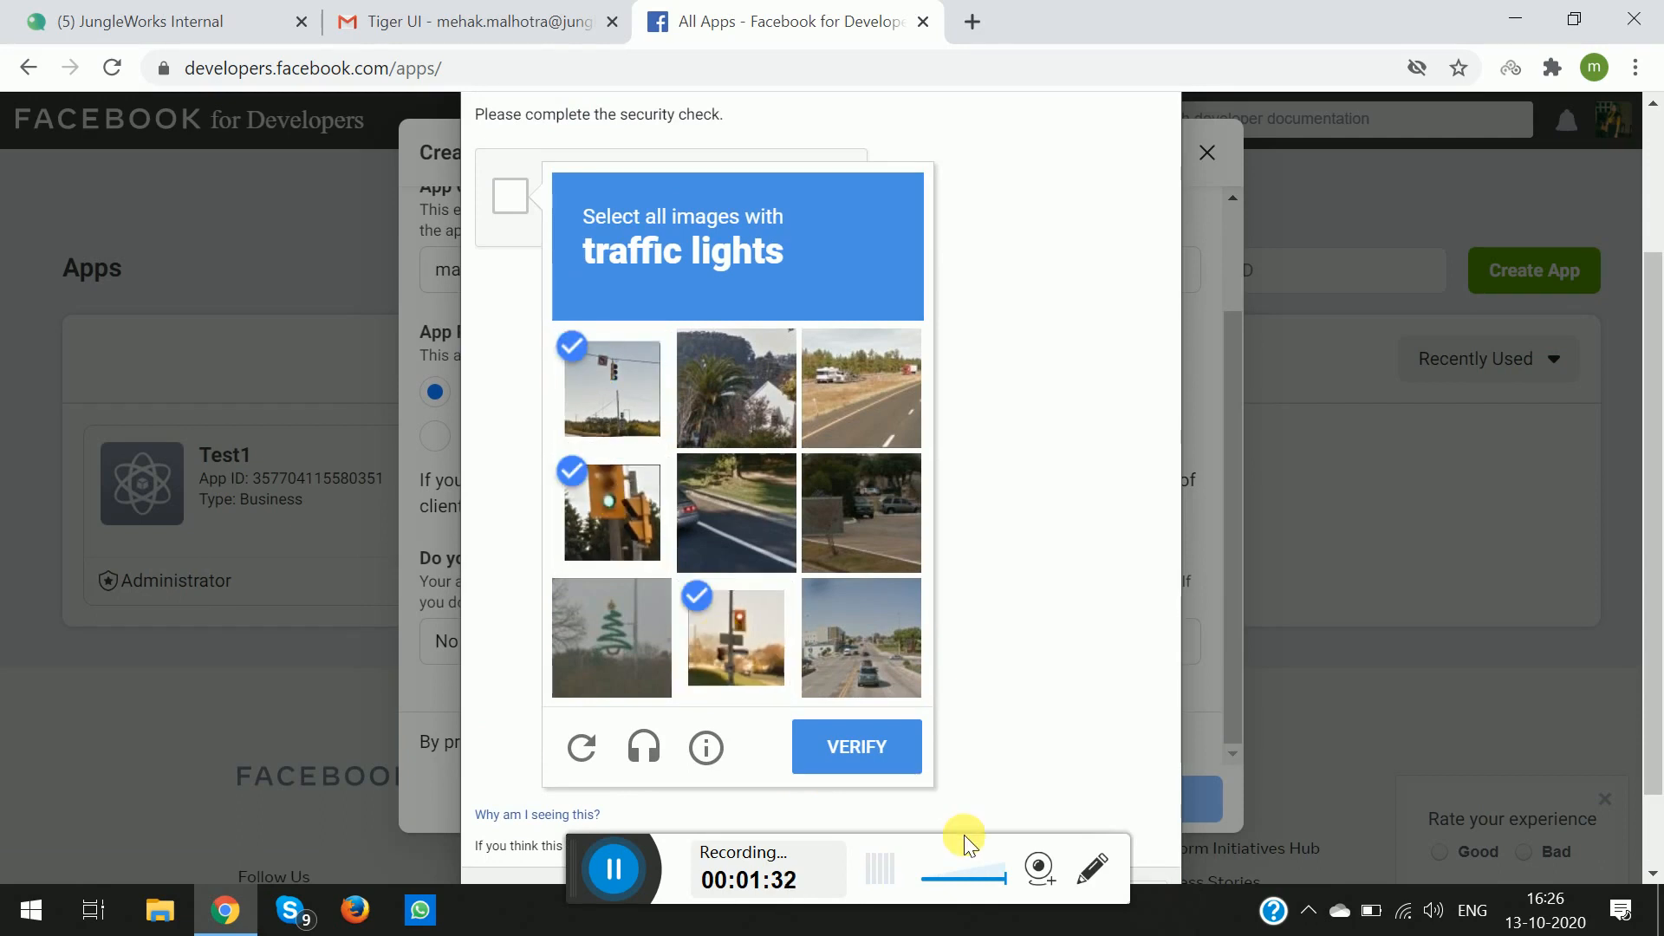
left_click(850, 761)
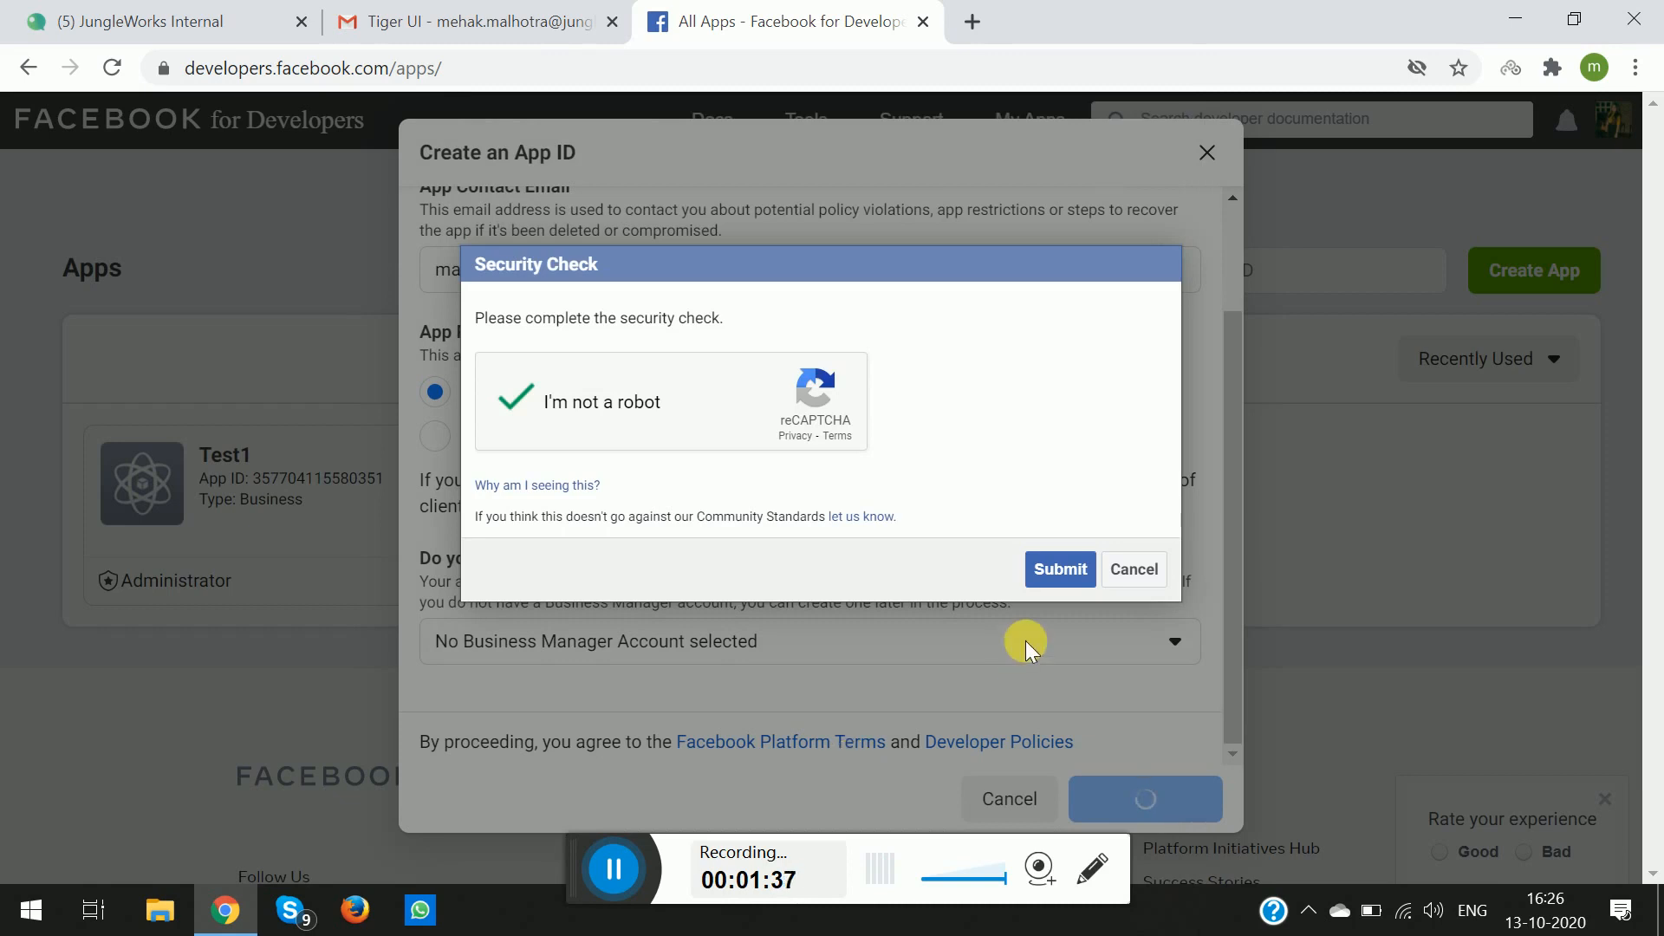
left_click(1061, 569)
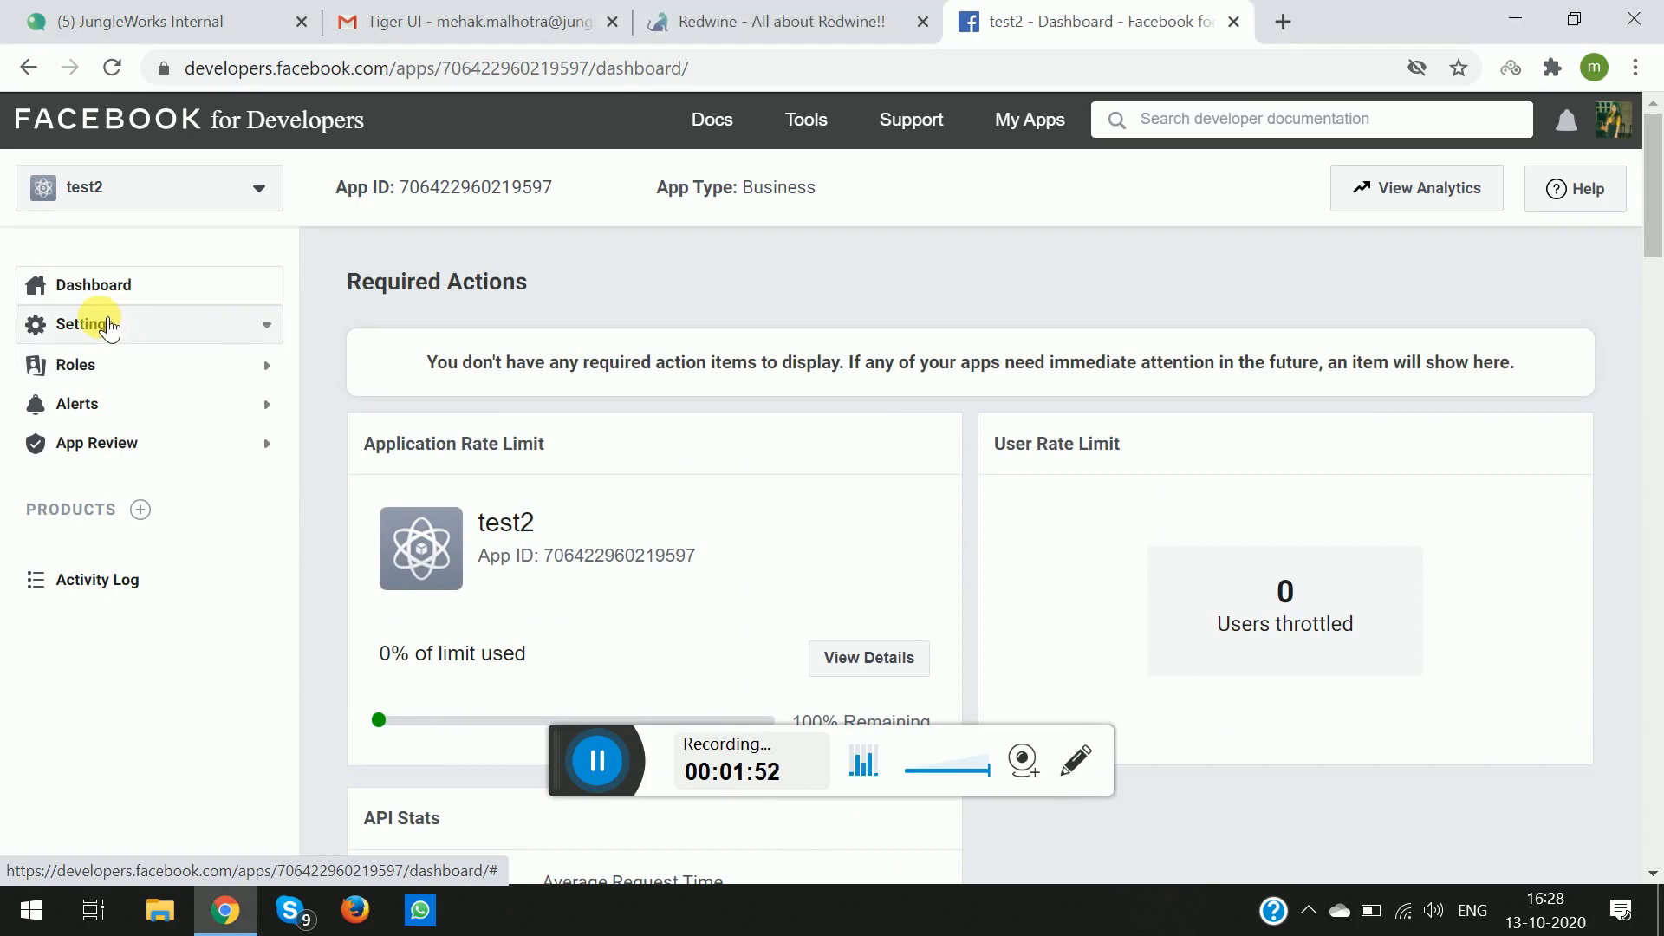
Open the Basic settings of the test2 app
left_click(108, 326)
left_click(106, 363)
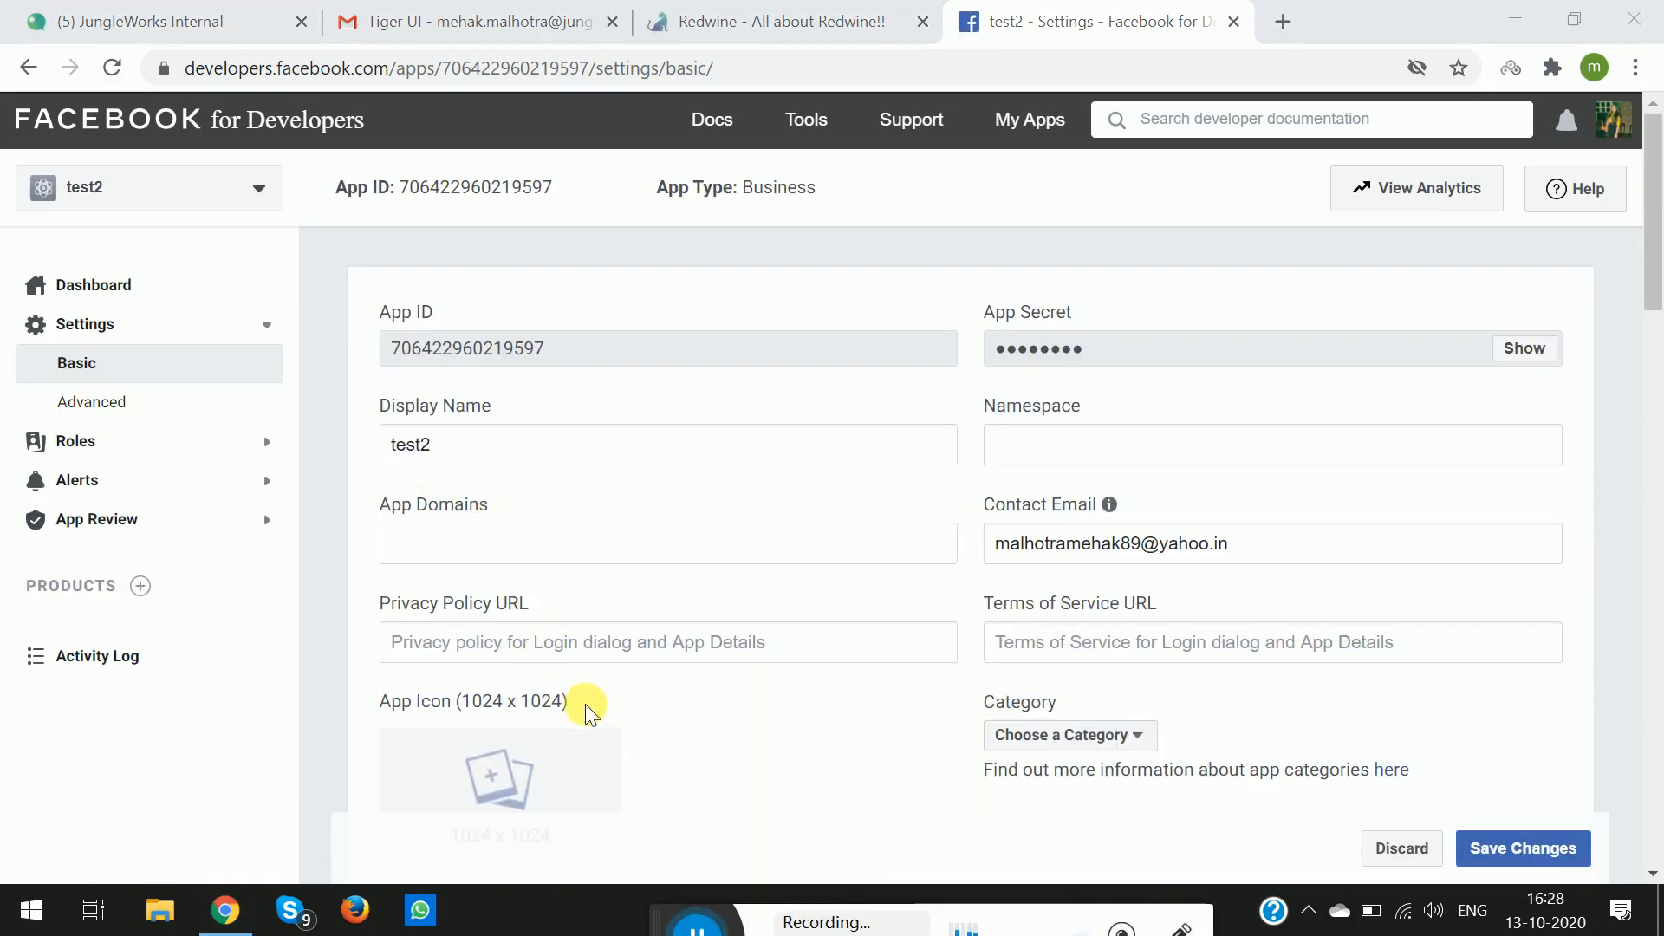
scroll(585, 704, "down", 1)
scroll(585, 704, "up", 1)
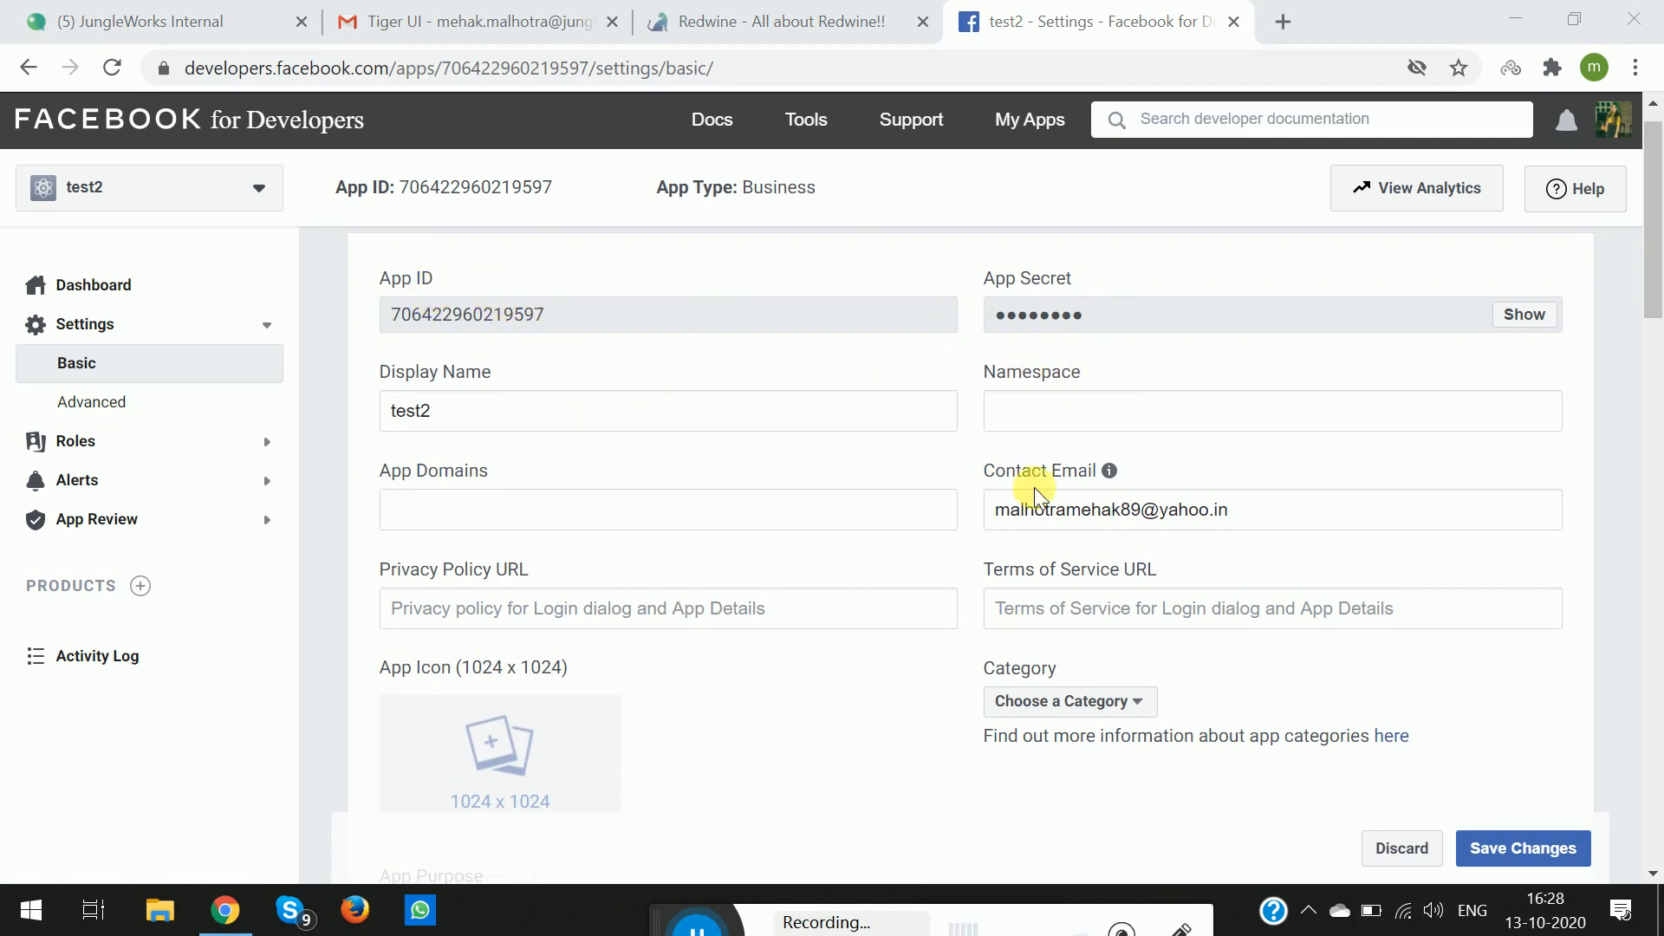
left_click(498, 431)
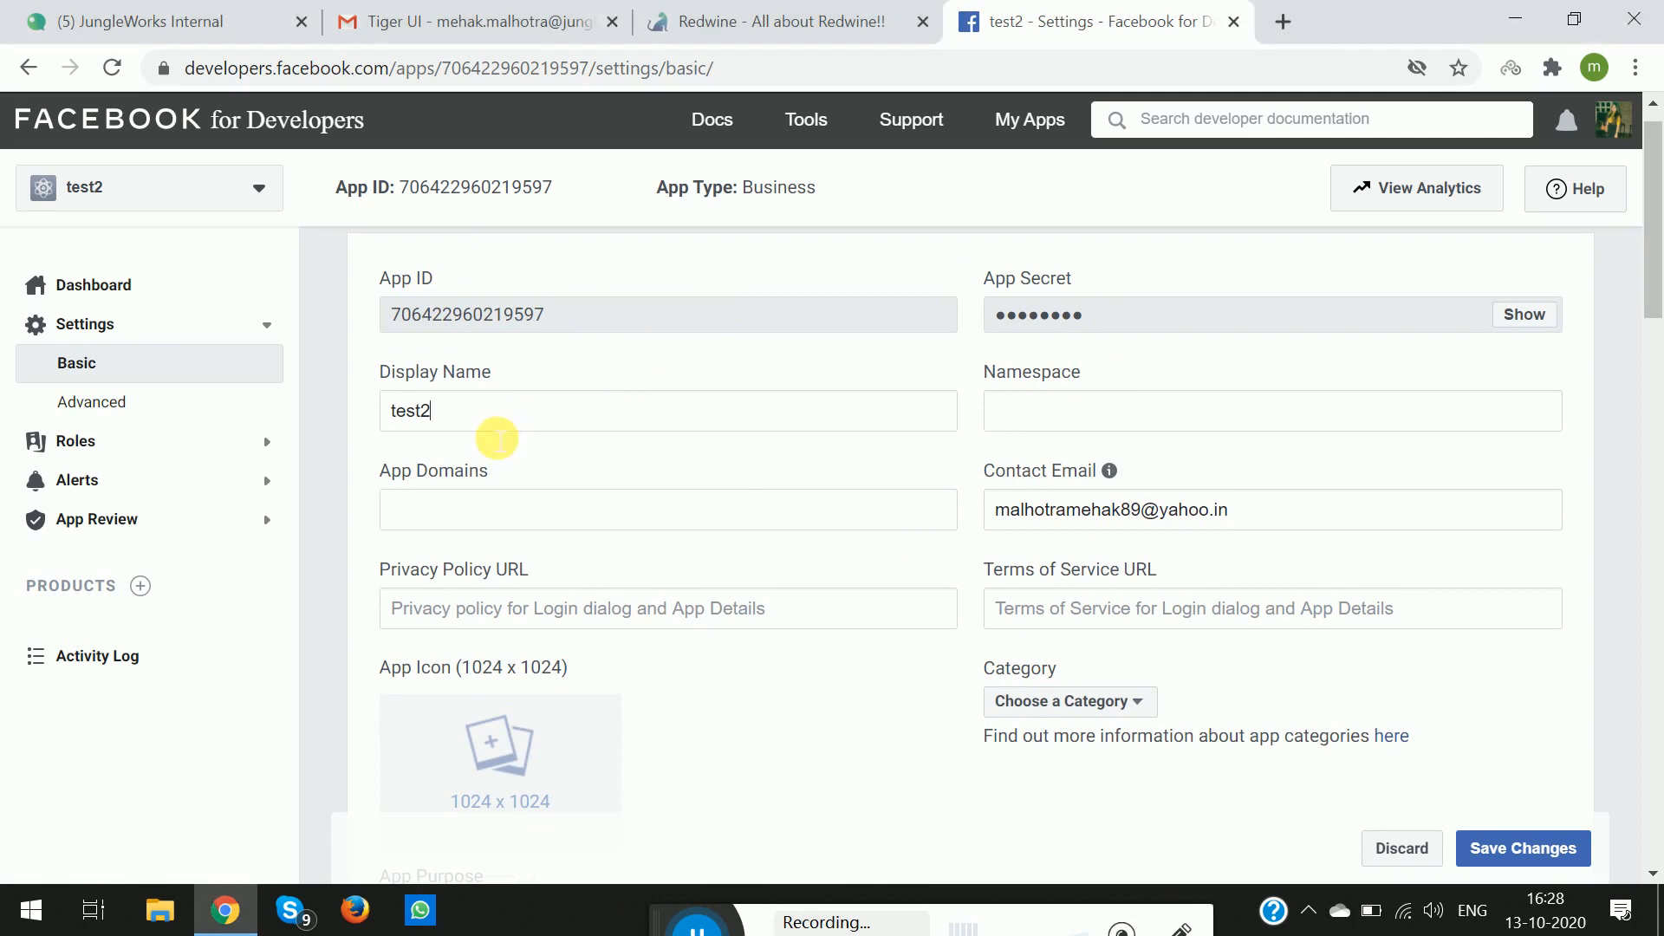
left_click(510, 524)
left_click(786, 19)
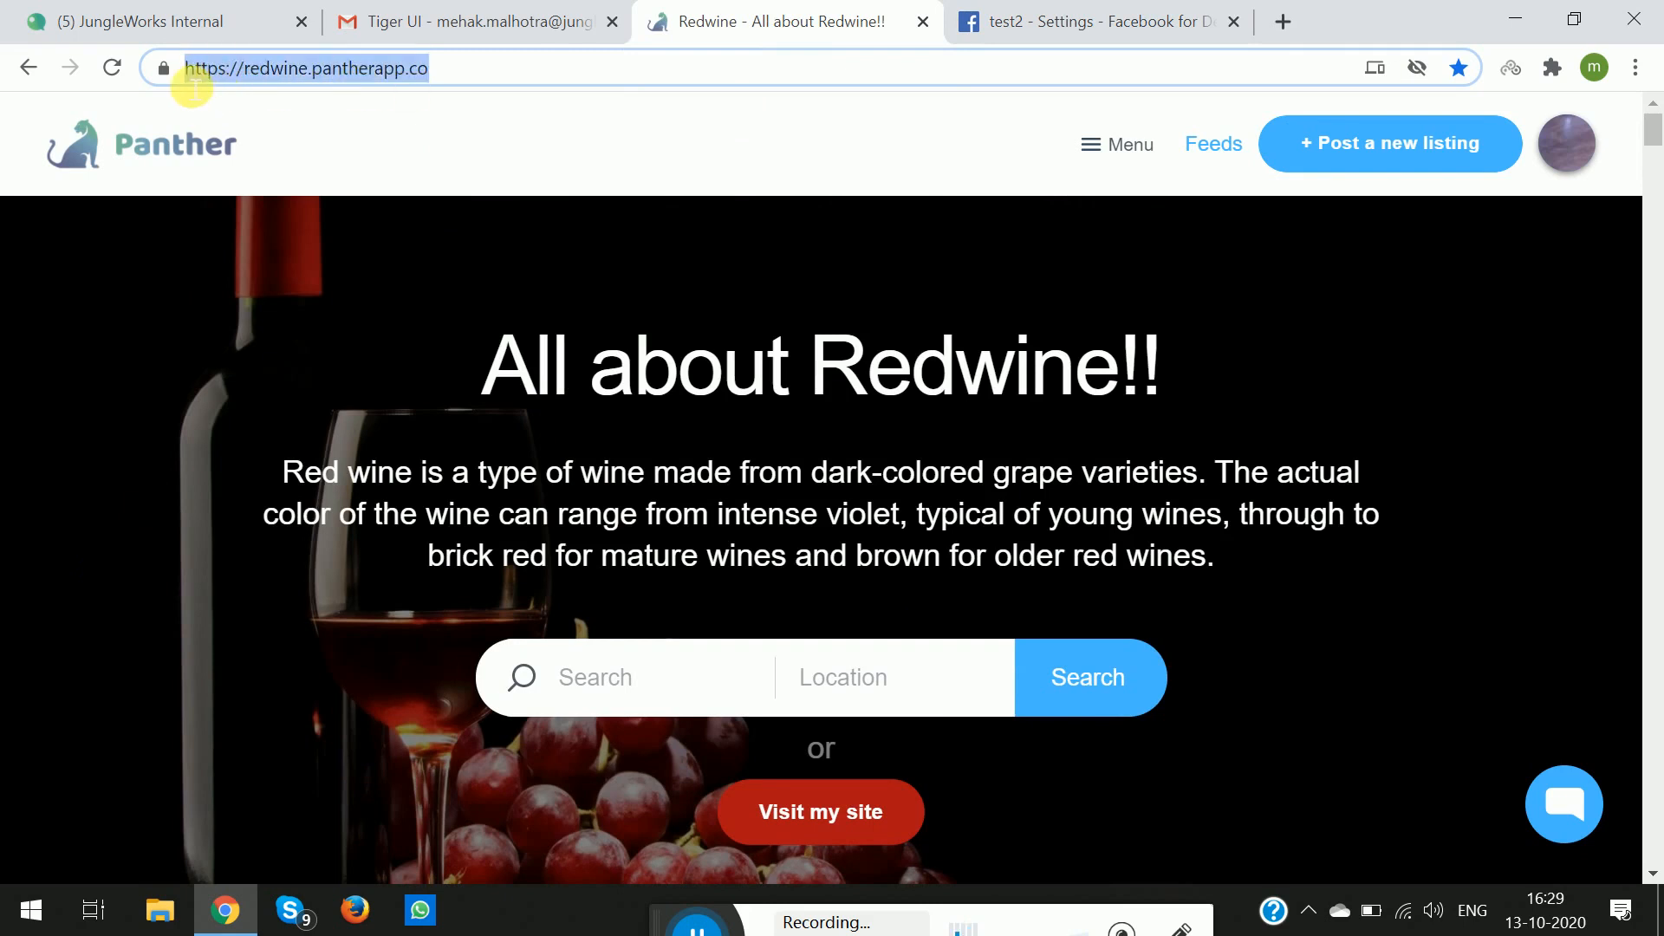
left_click(1006, 19)
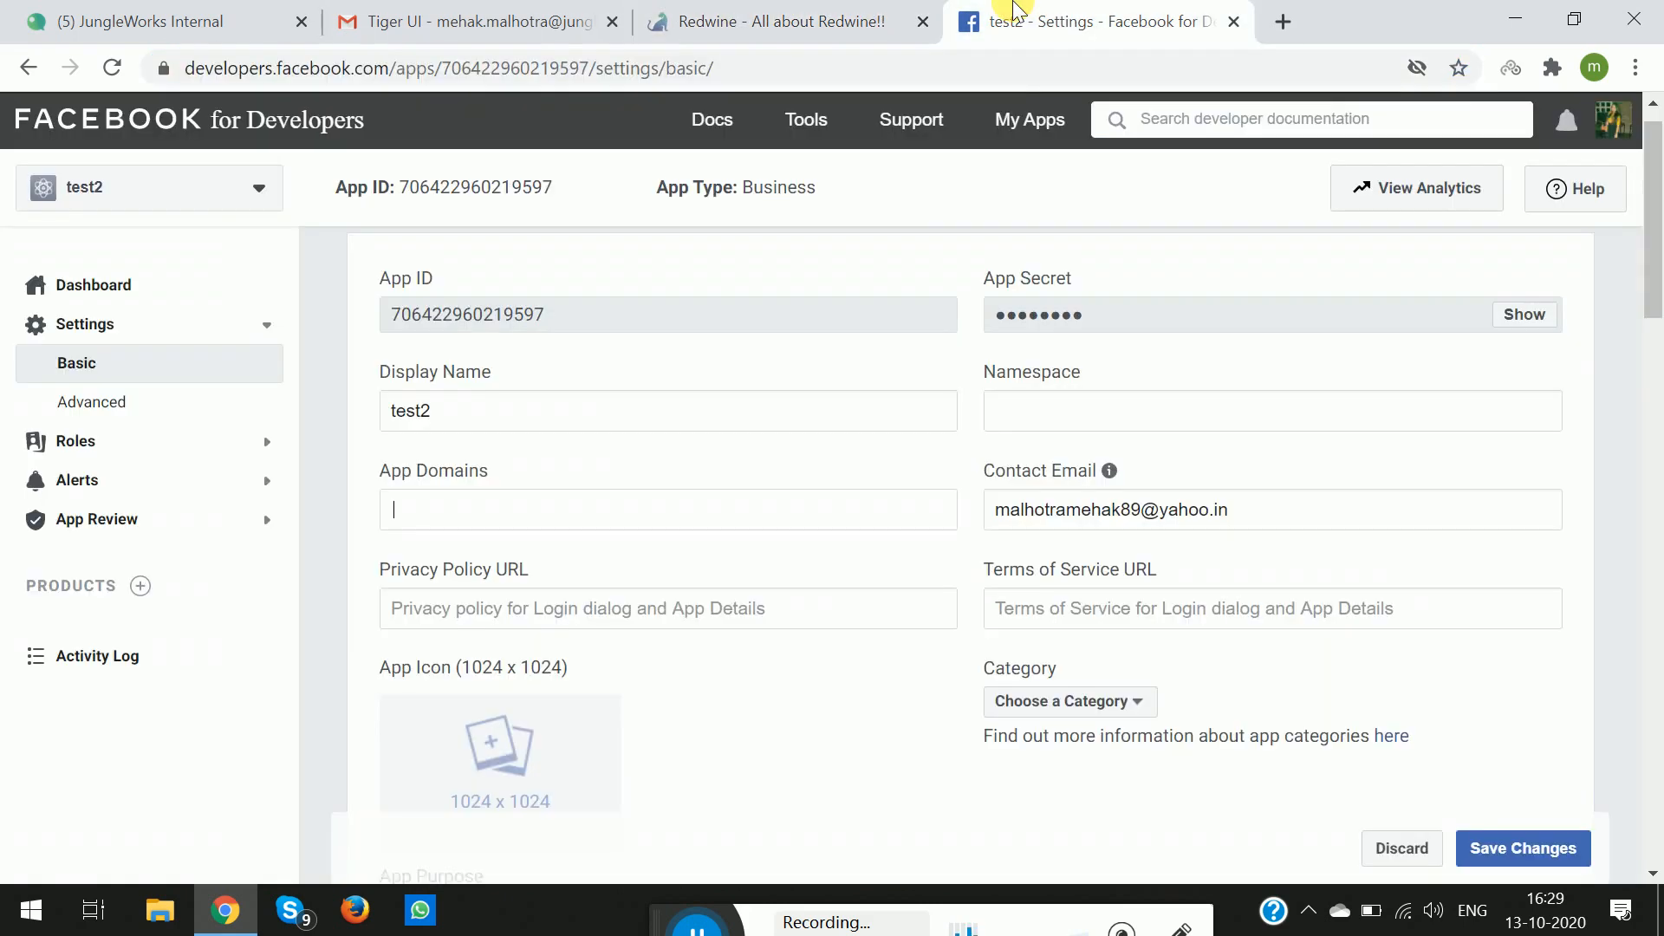
key("ctrl+v")
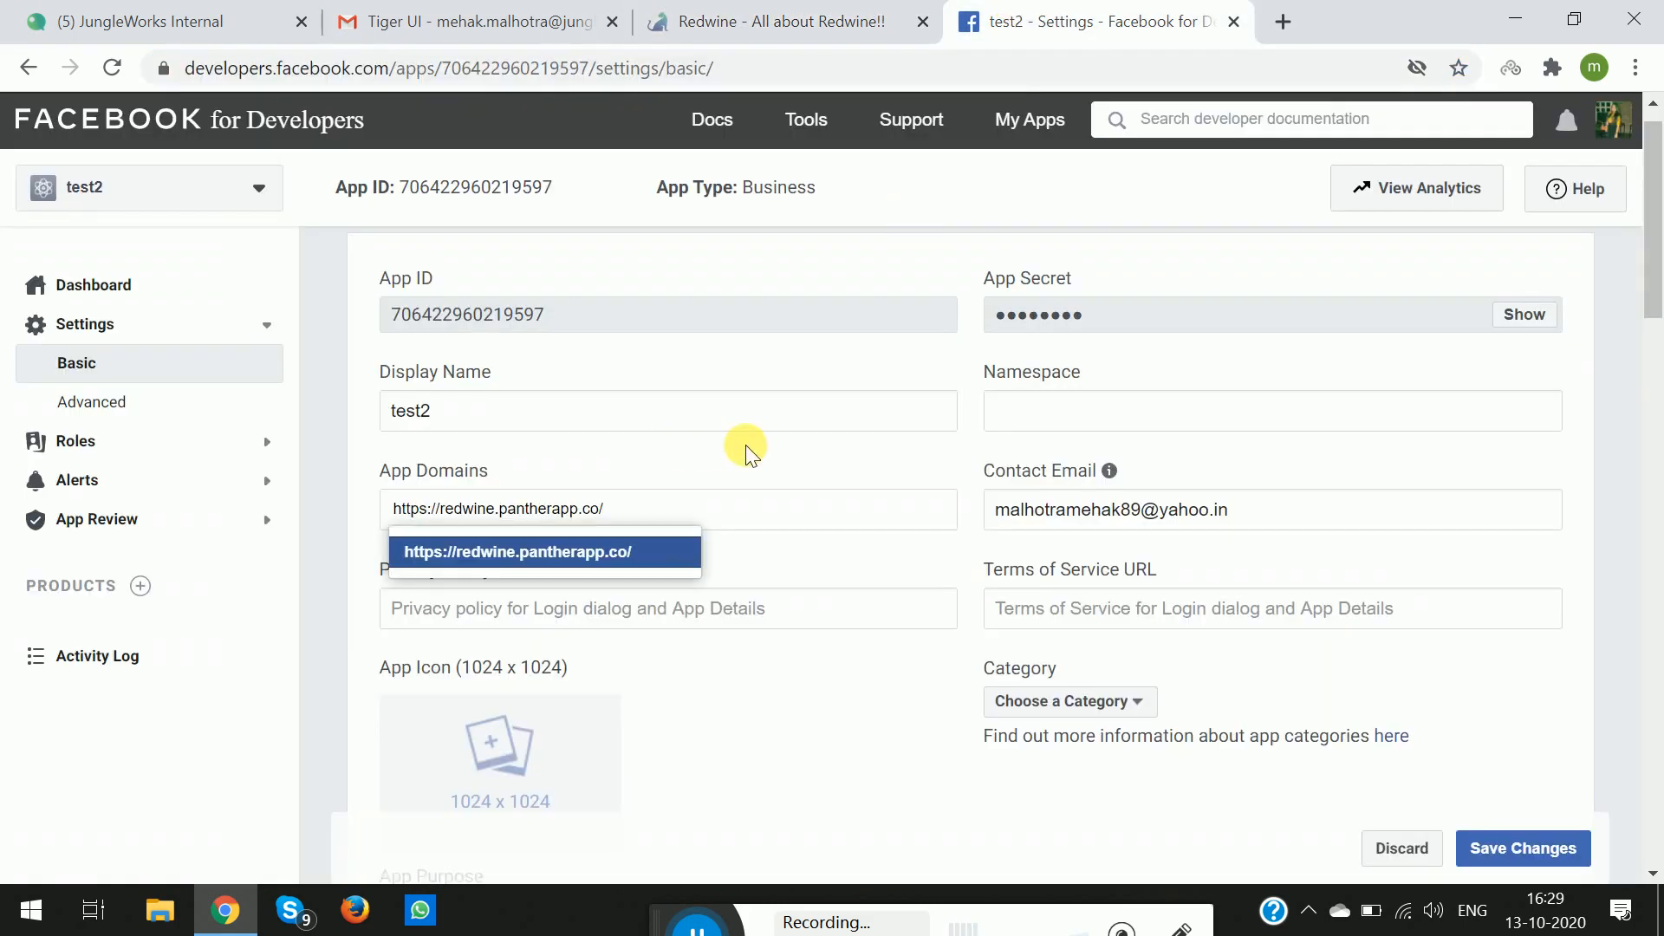
key("Return")
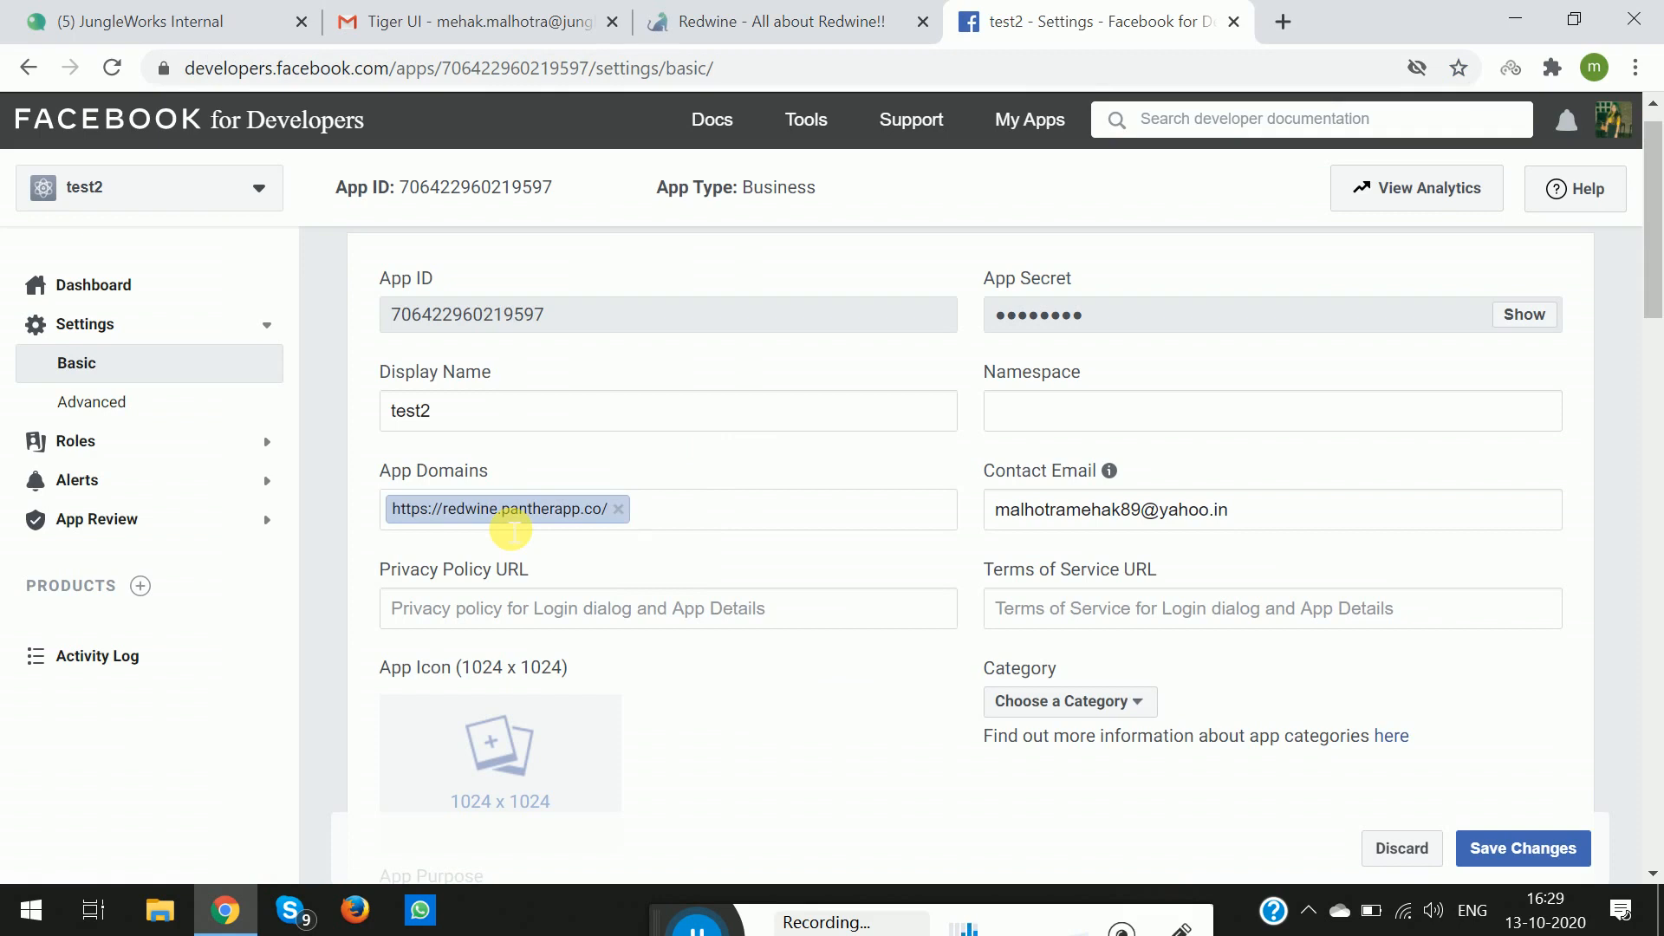
left_click(858, 10)
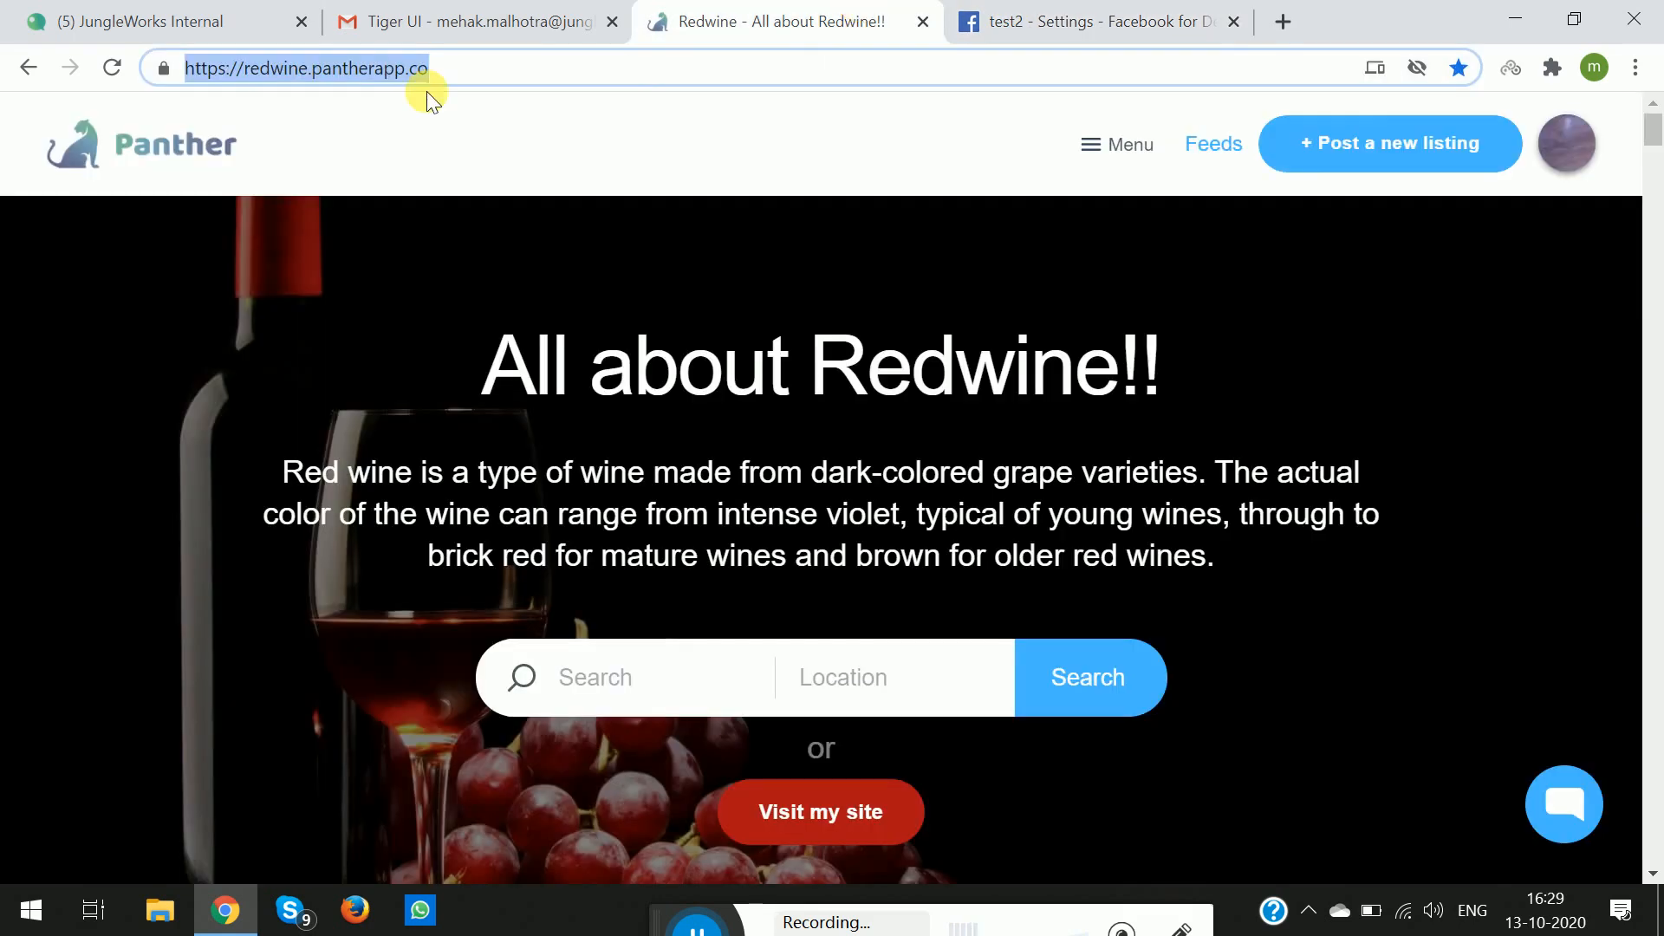
left_click(1114, 13)
type("https://redwine.pantherapp.co/")
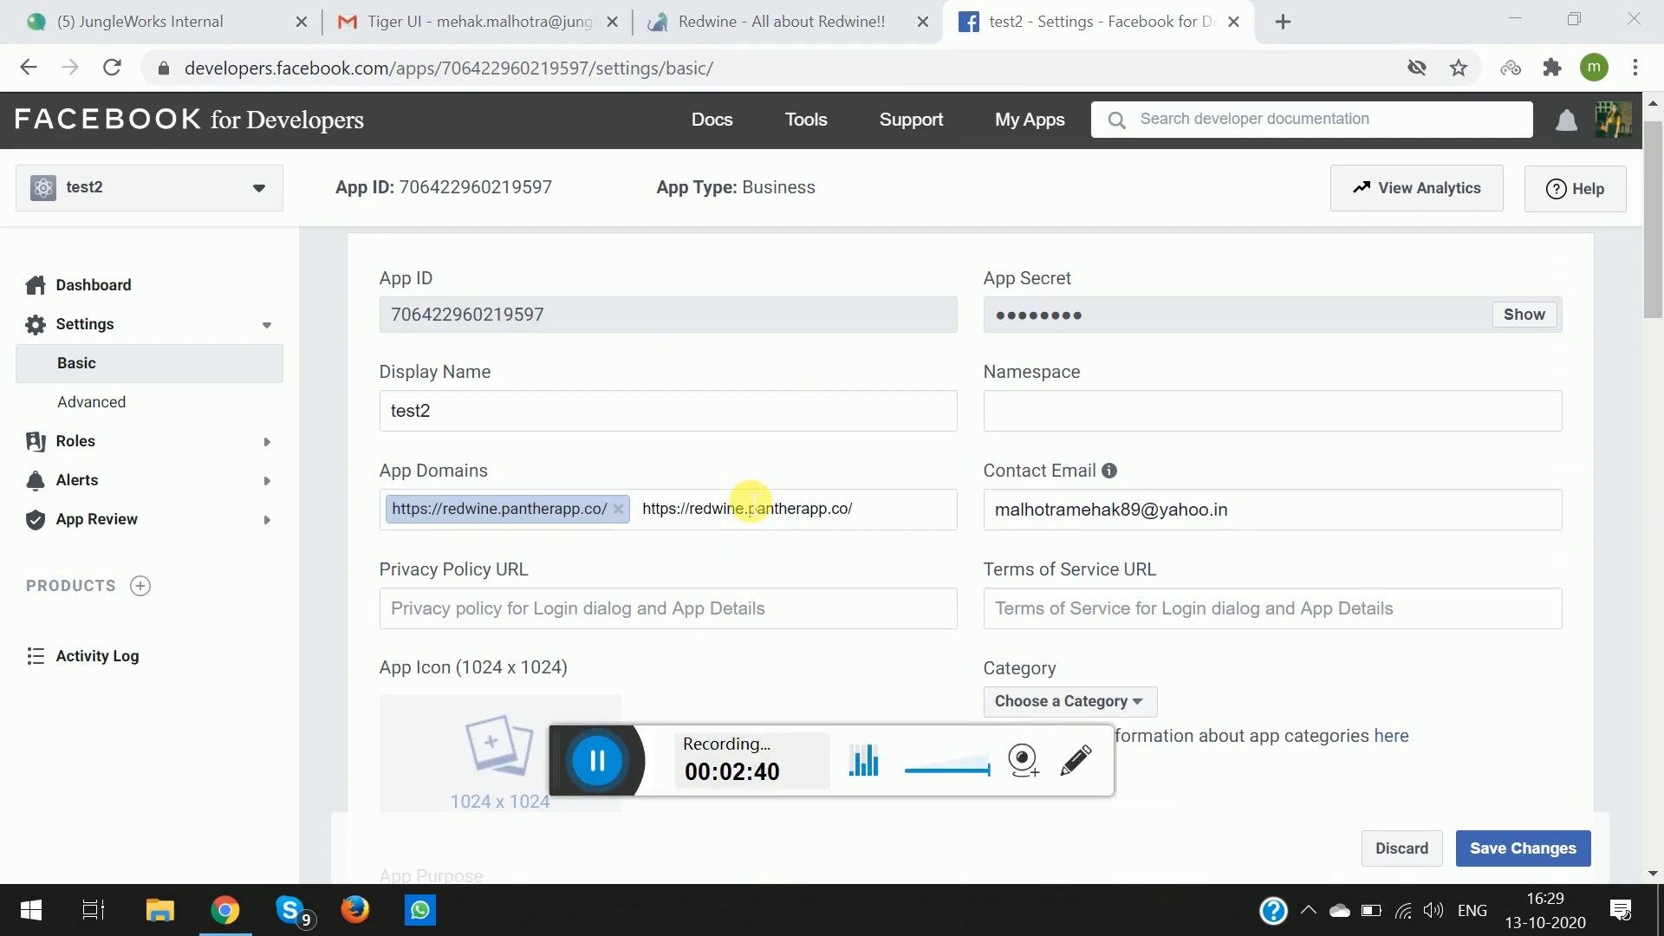
triple_click(691, 512)
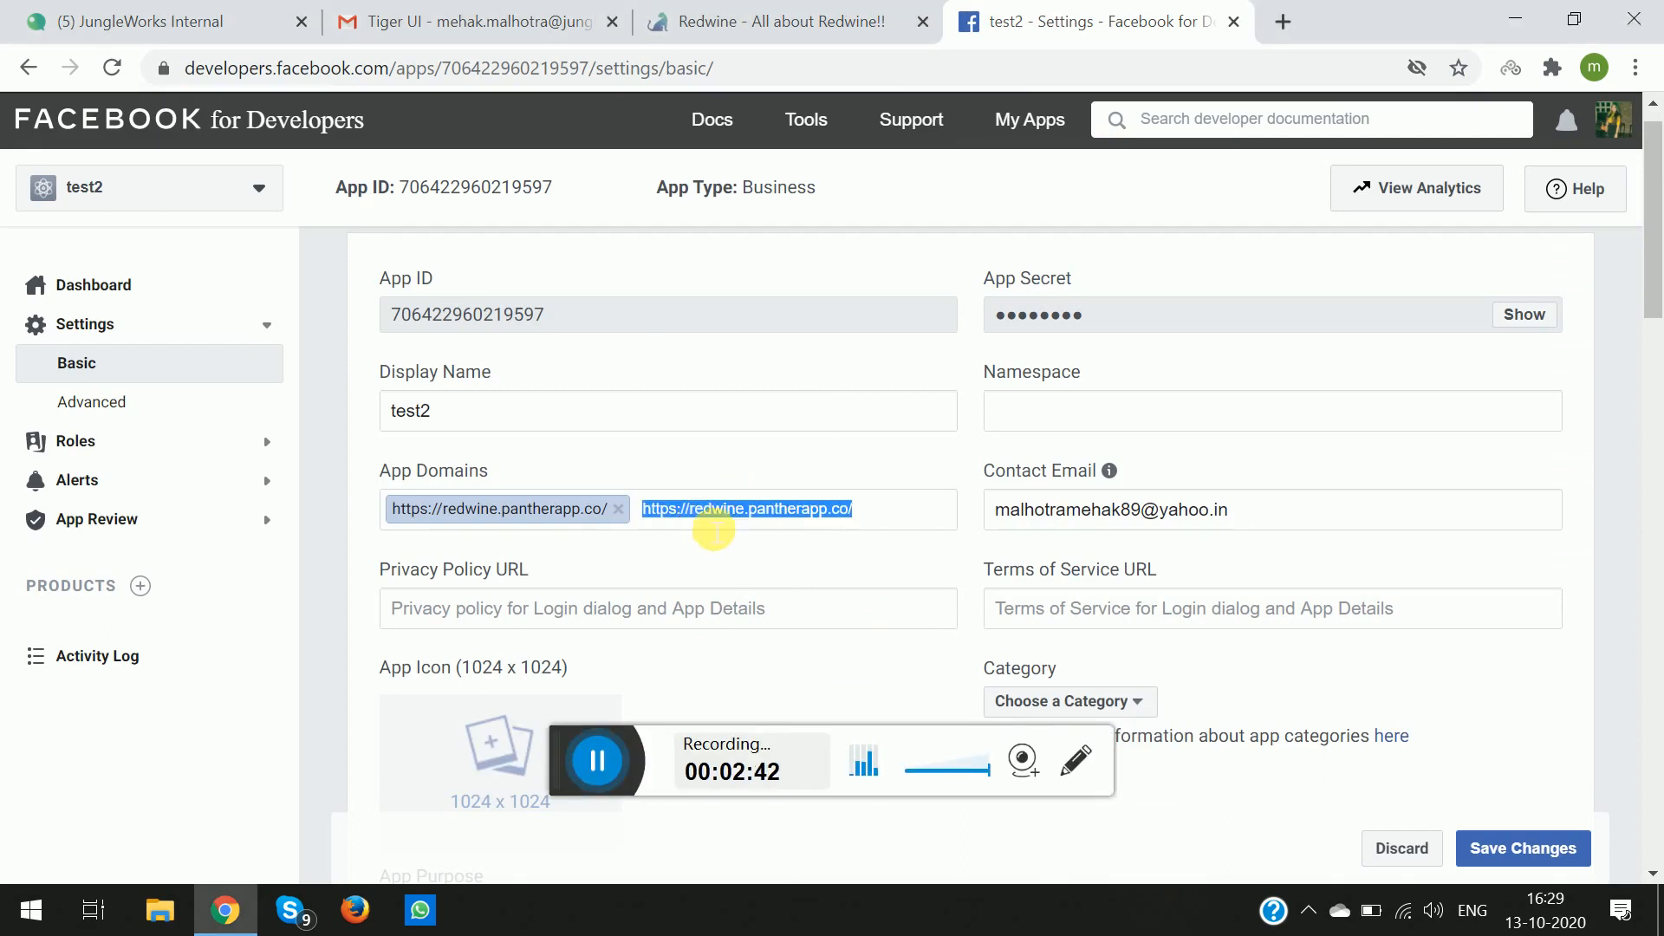
left_click(715, 531)
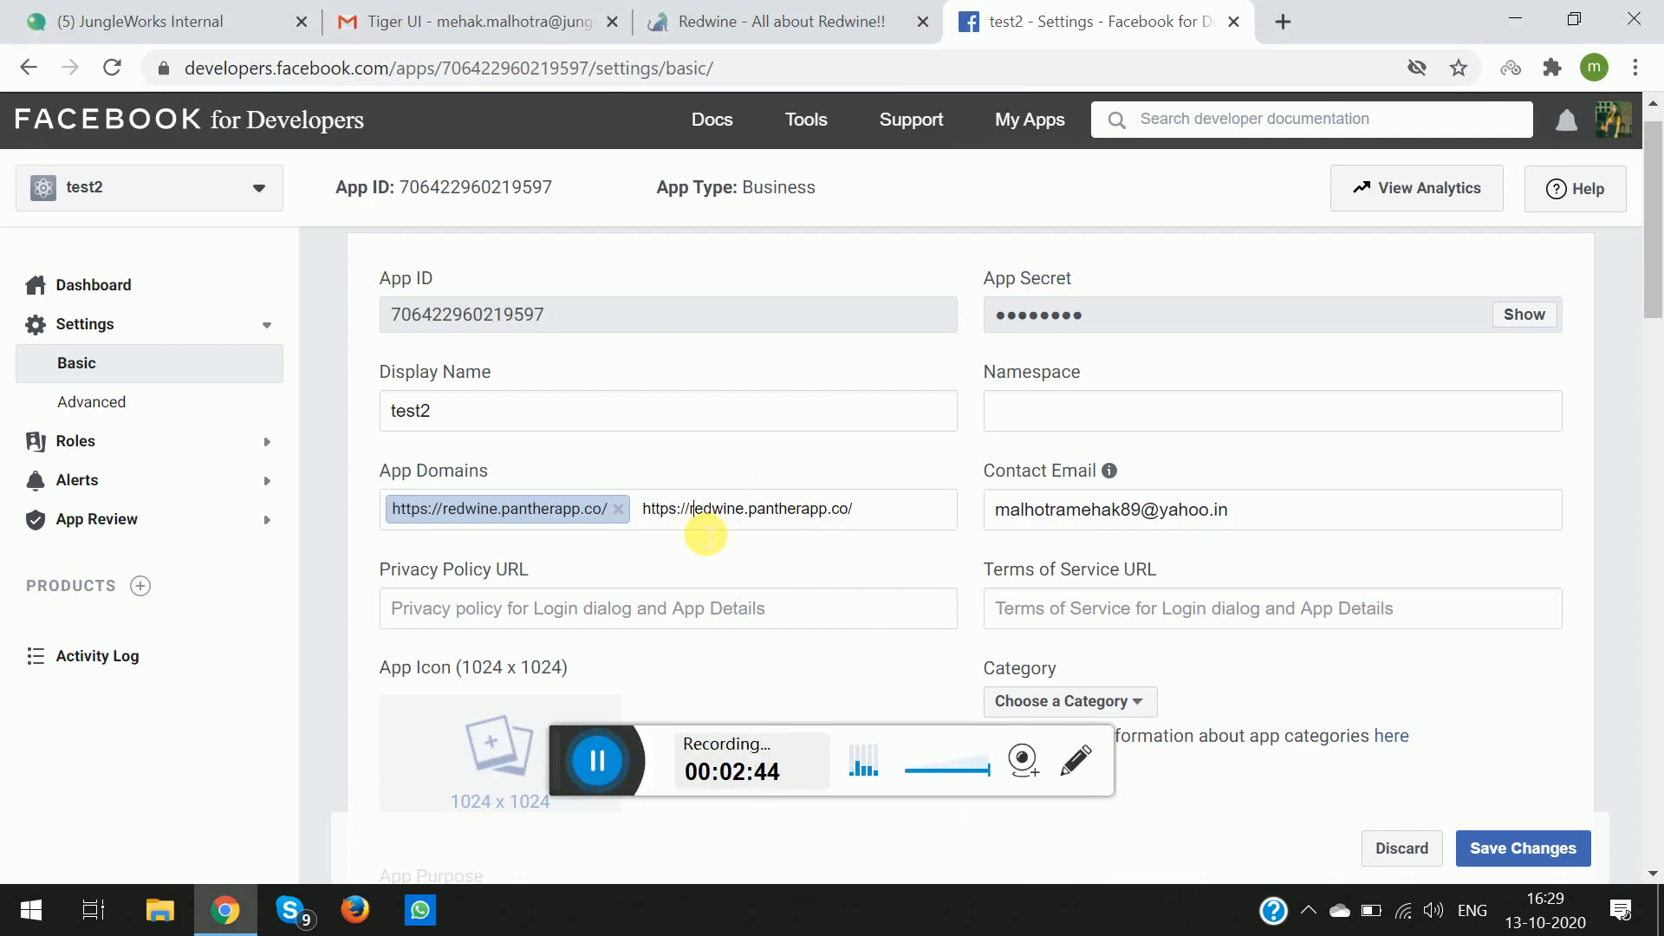
type("www")
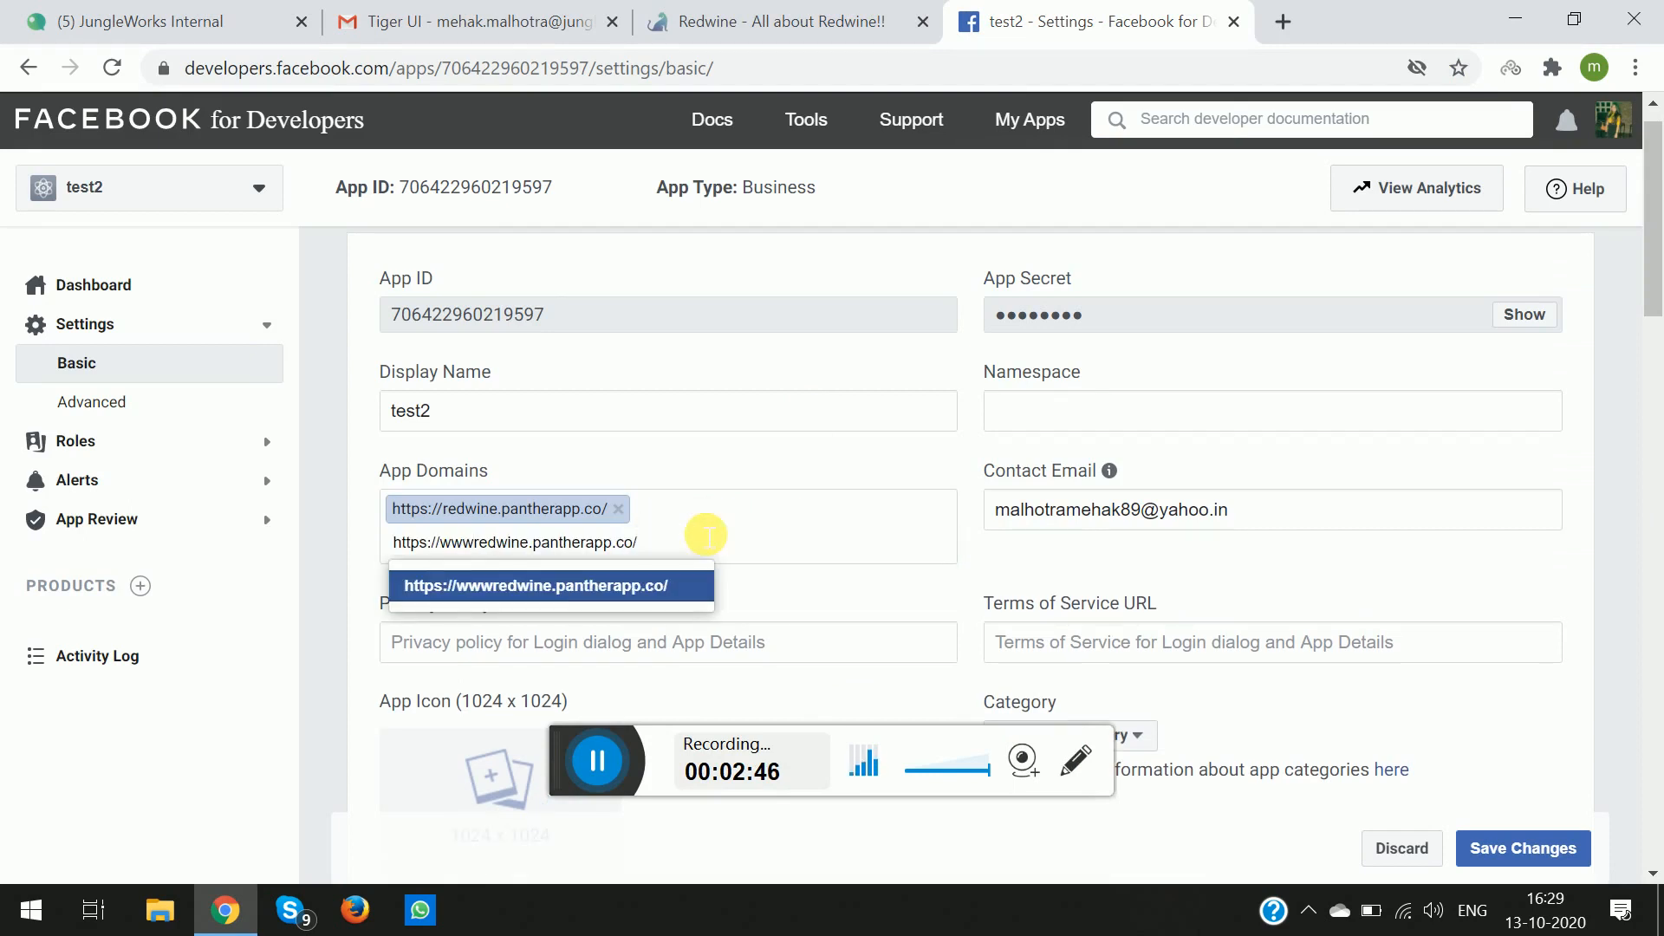
type(".")
key("Return")
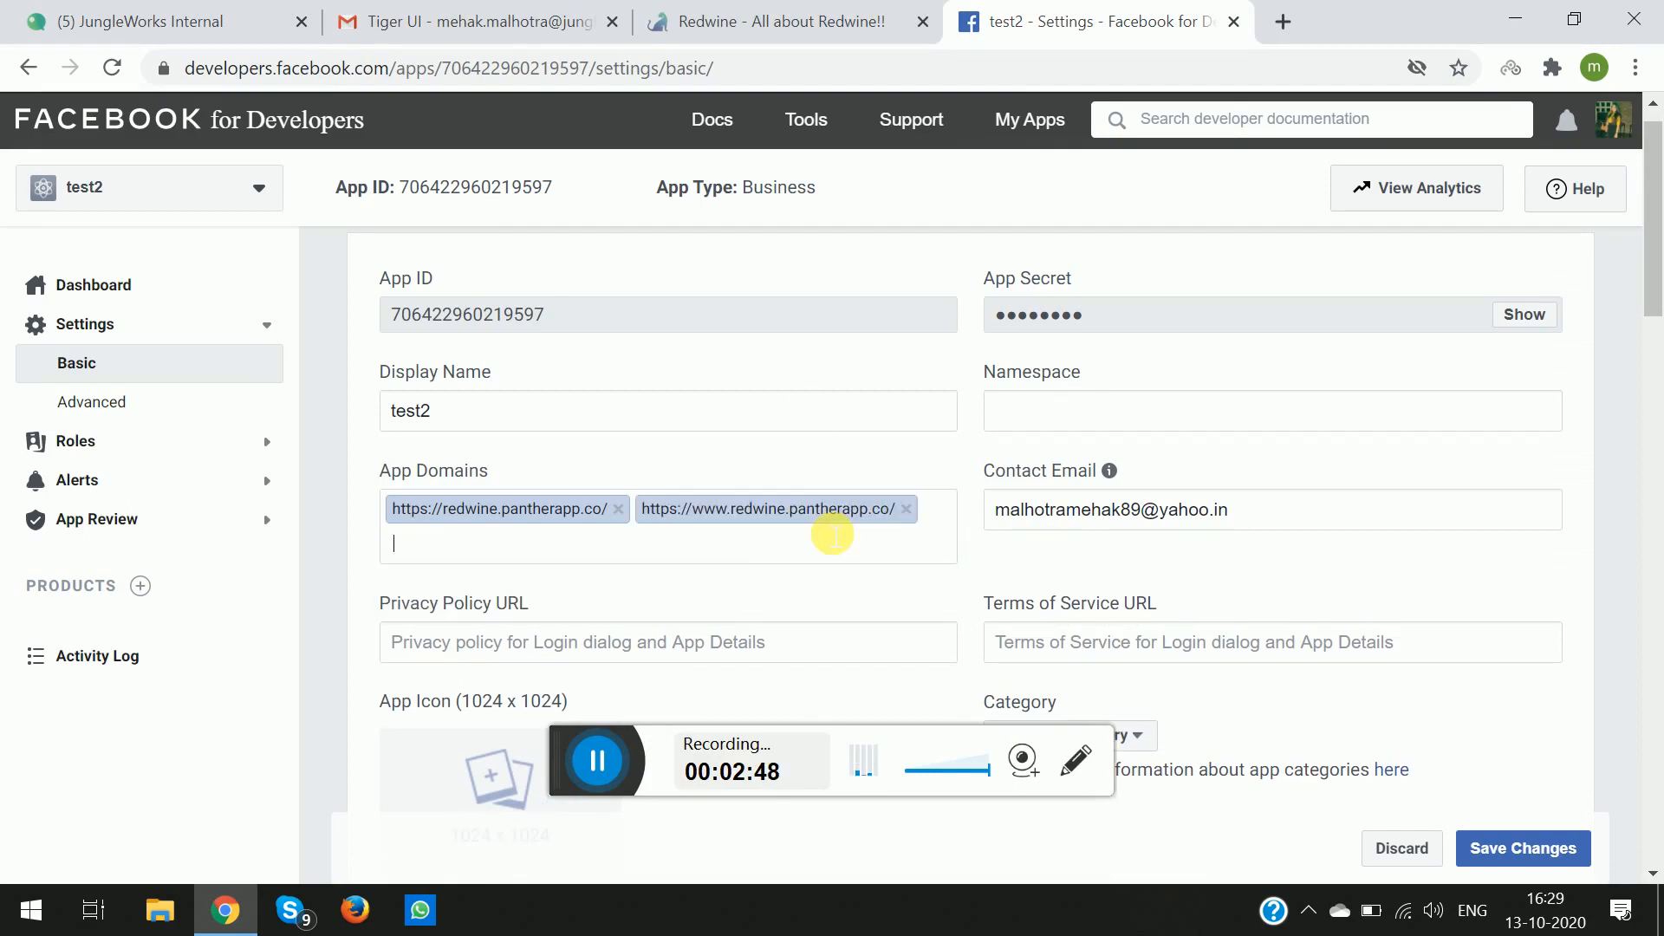
Switch to the Redwine site and open its Privacy Policy page by way of the About page
scroll(1026, 574, "down", 1)
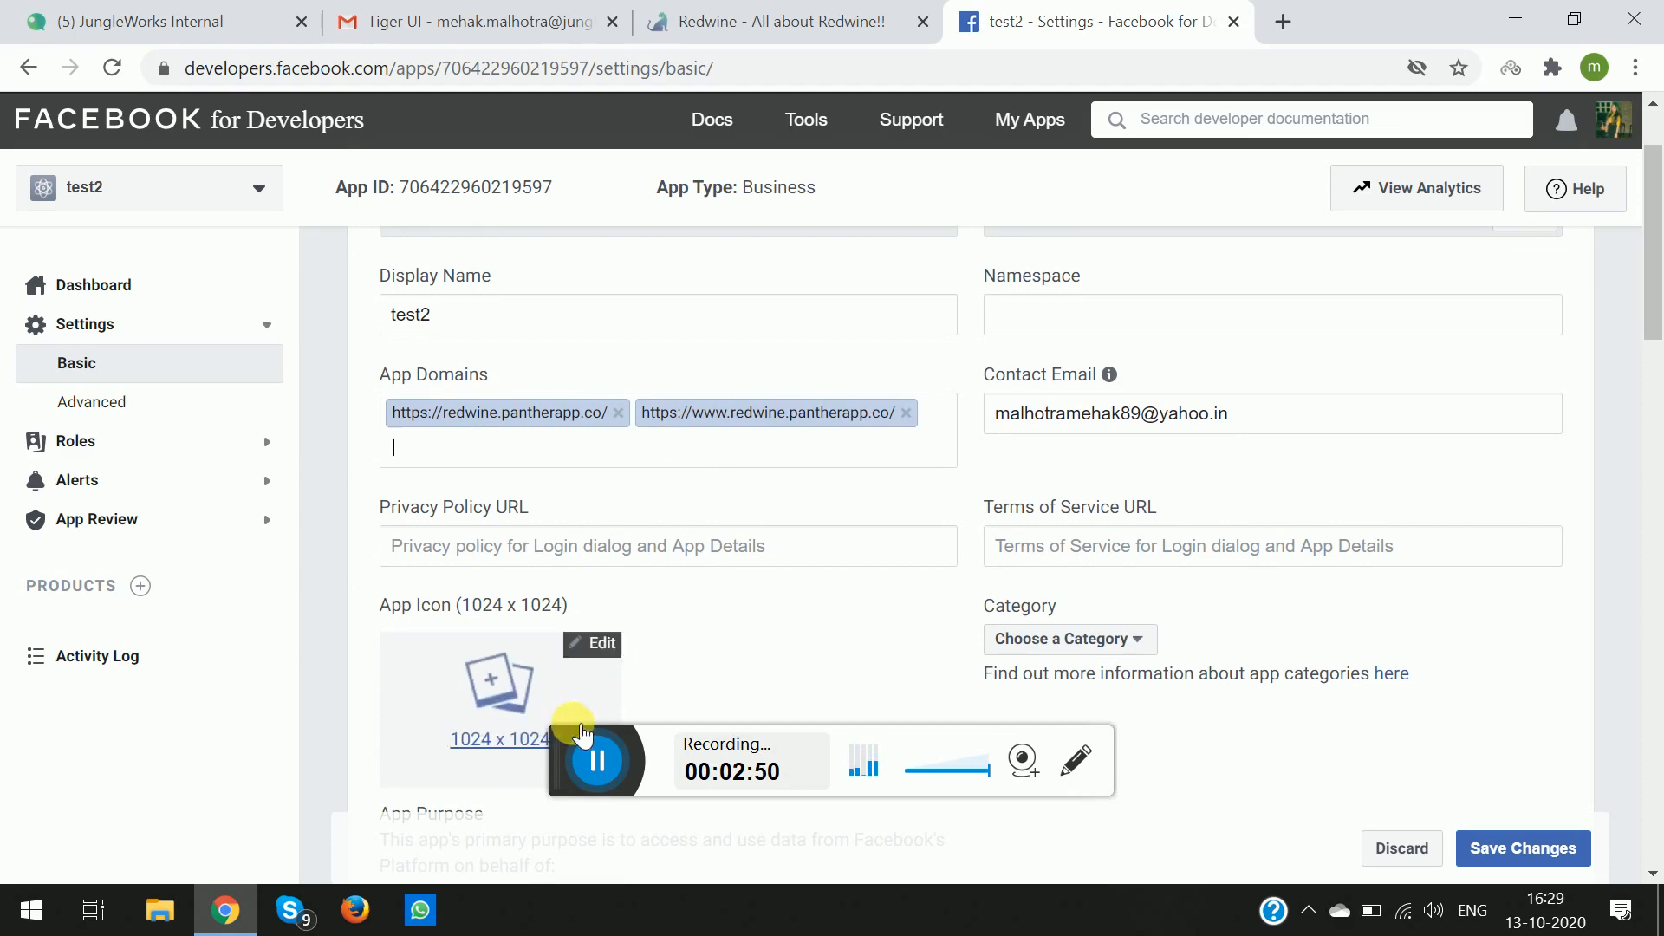
left_click_drag(576, 746, 582, 808)
scroll(575, 705, "down", 1)
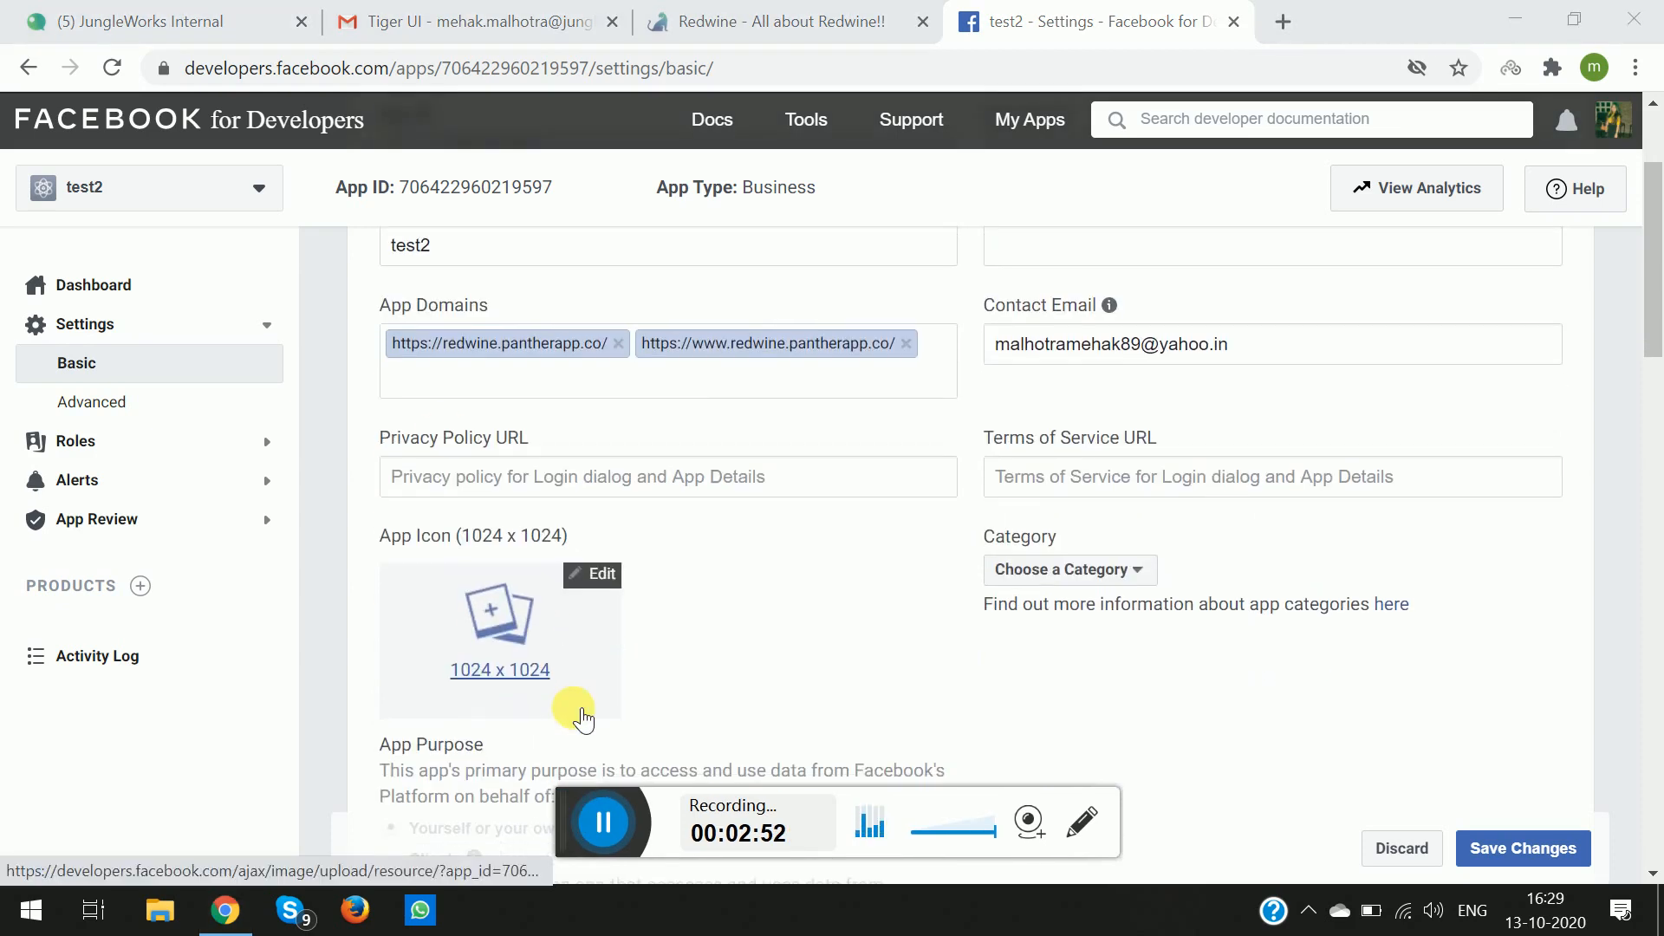
left_click(767, 21)
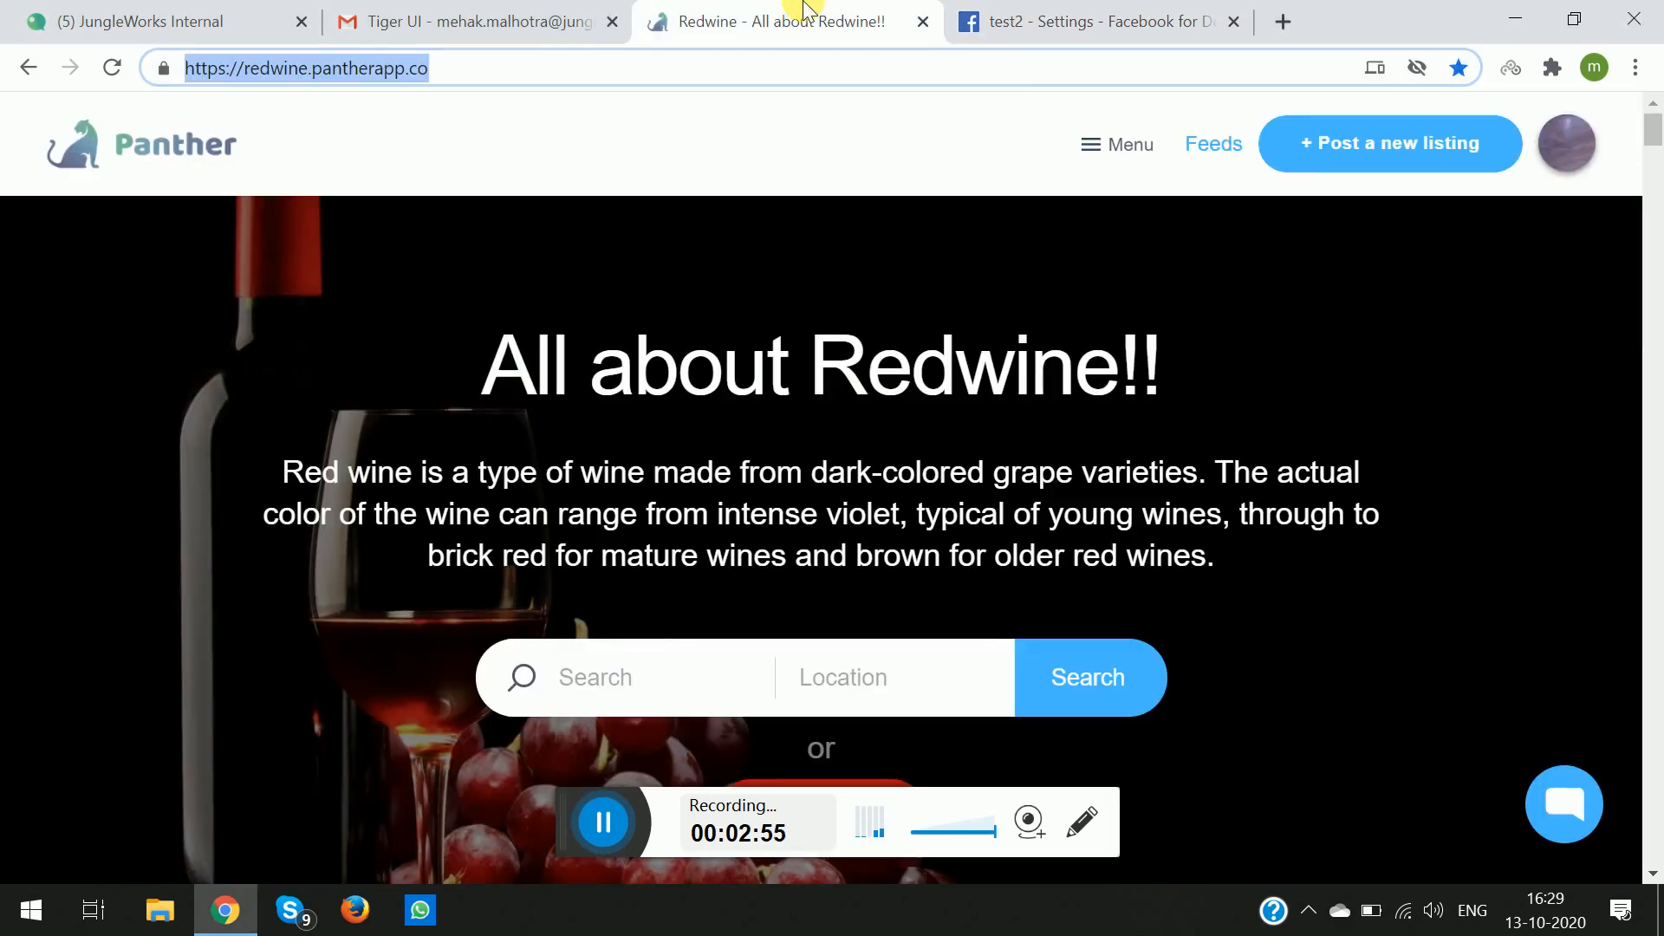
left_click(1132, 143)
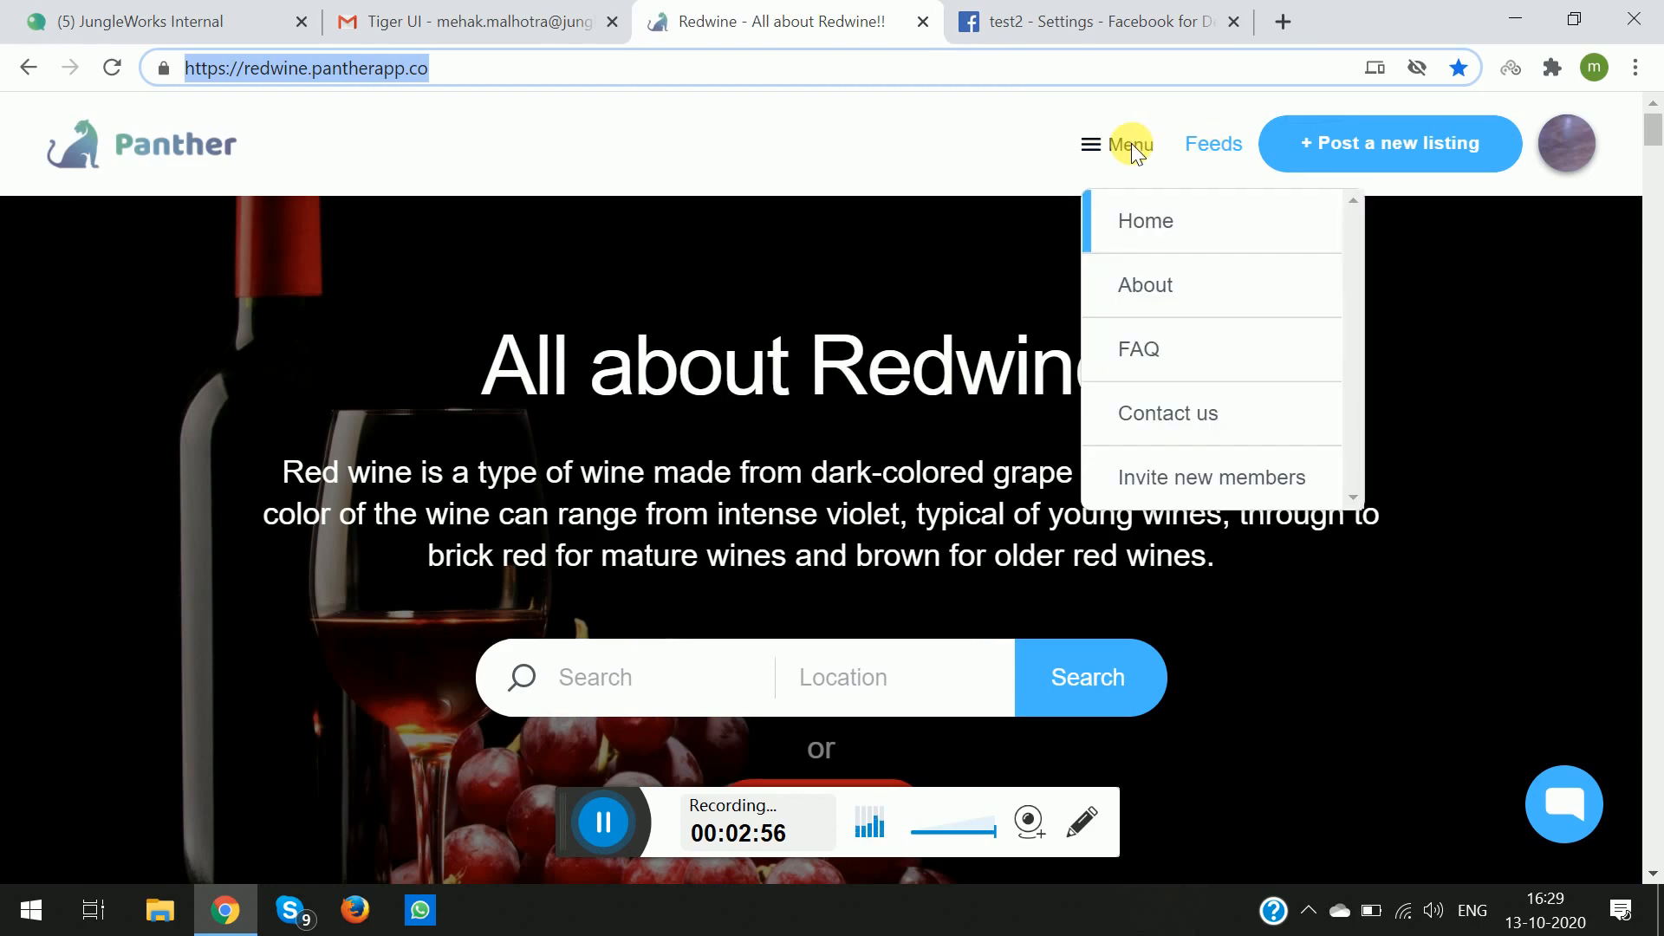
left_click(1152, 284)
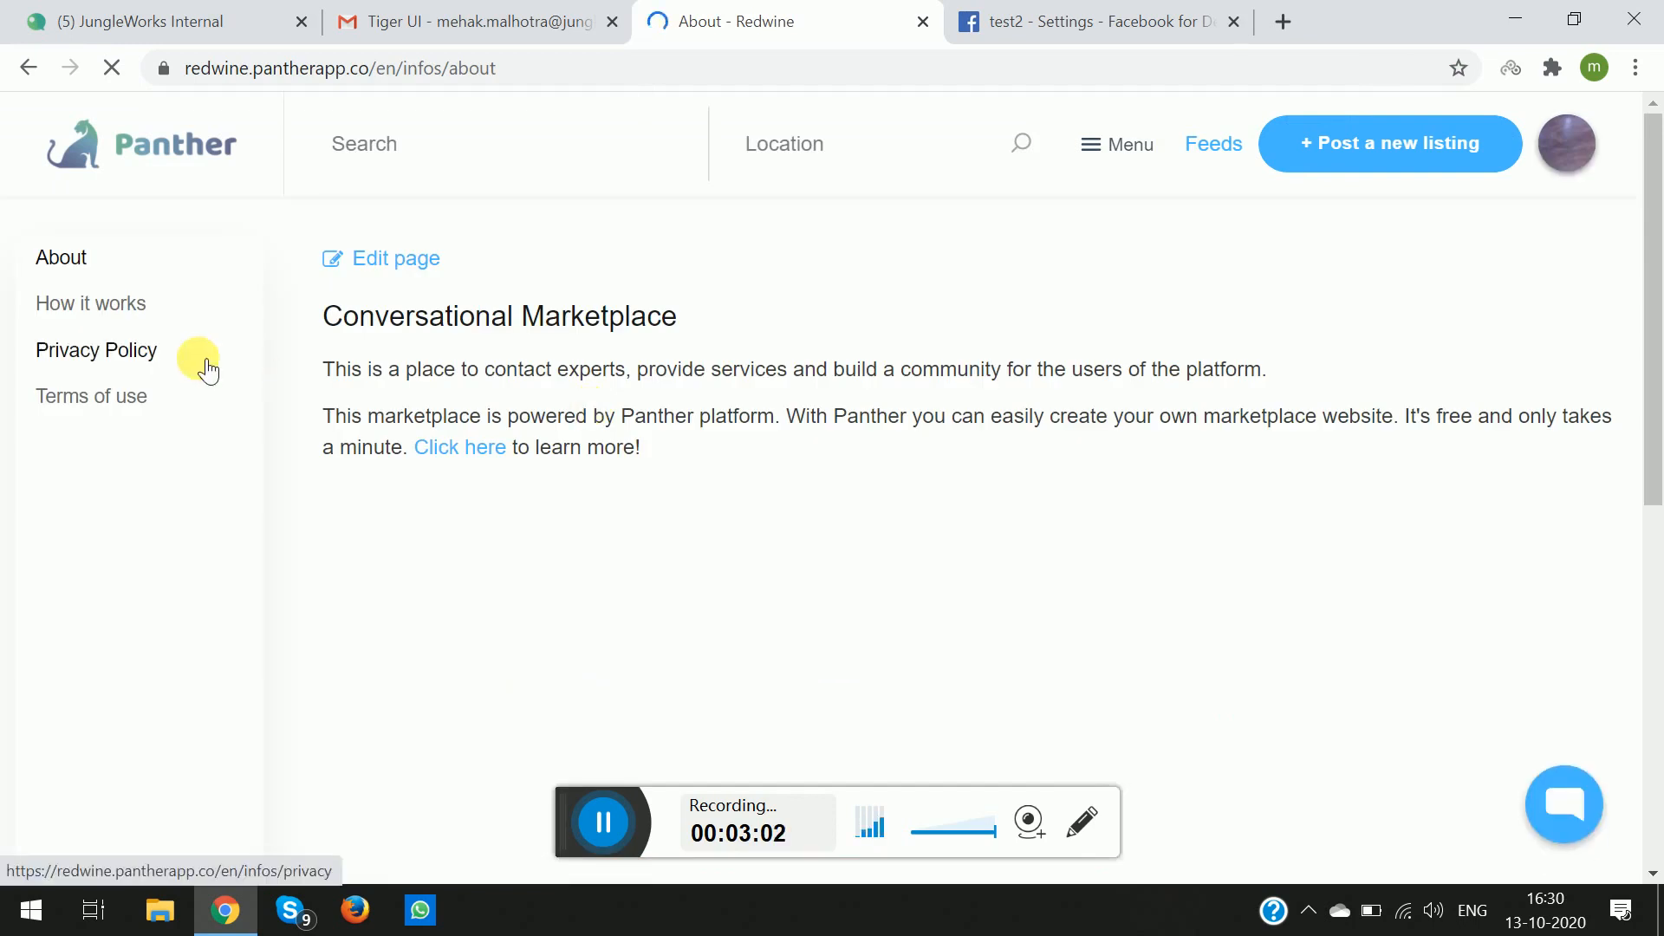
left_click(98, 350)
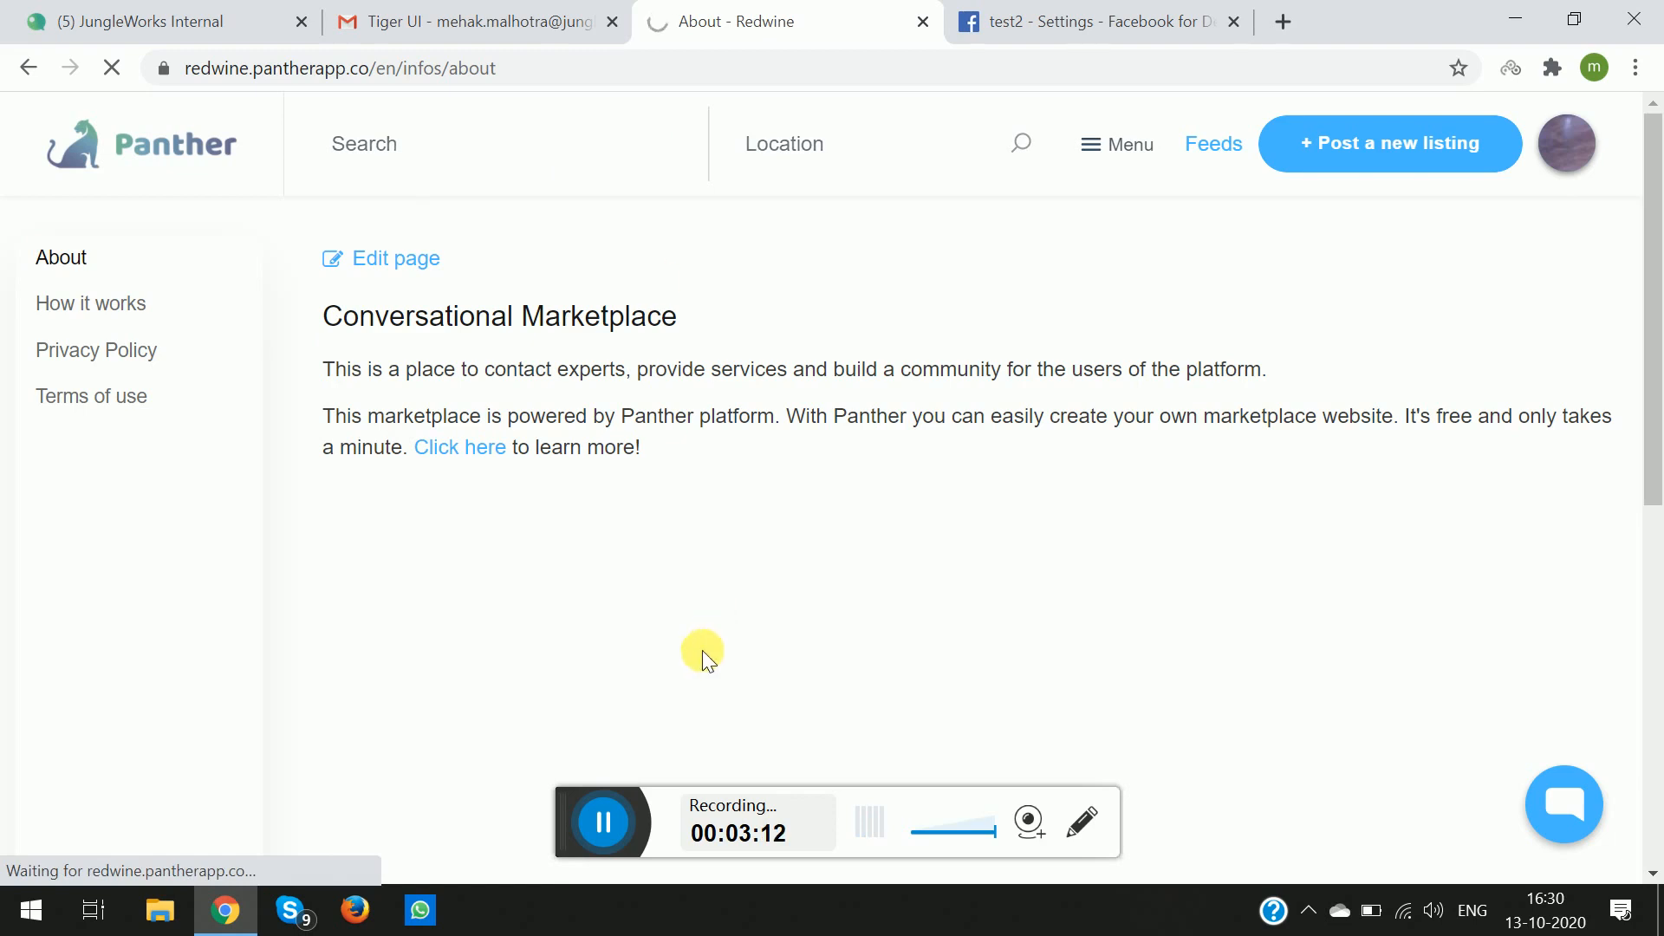
left_click_drag(632, 798, 626, 737)
left_click_drag(581, 57, 156, 66)
key("ctrl+c")
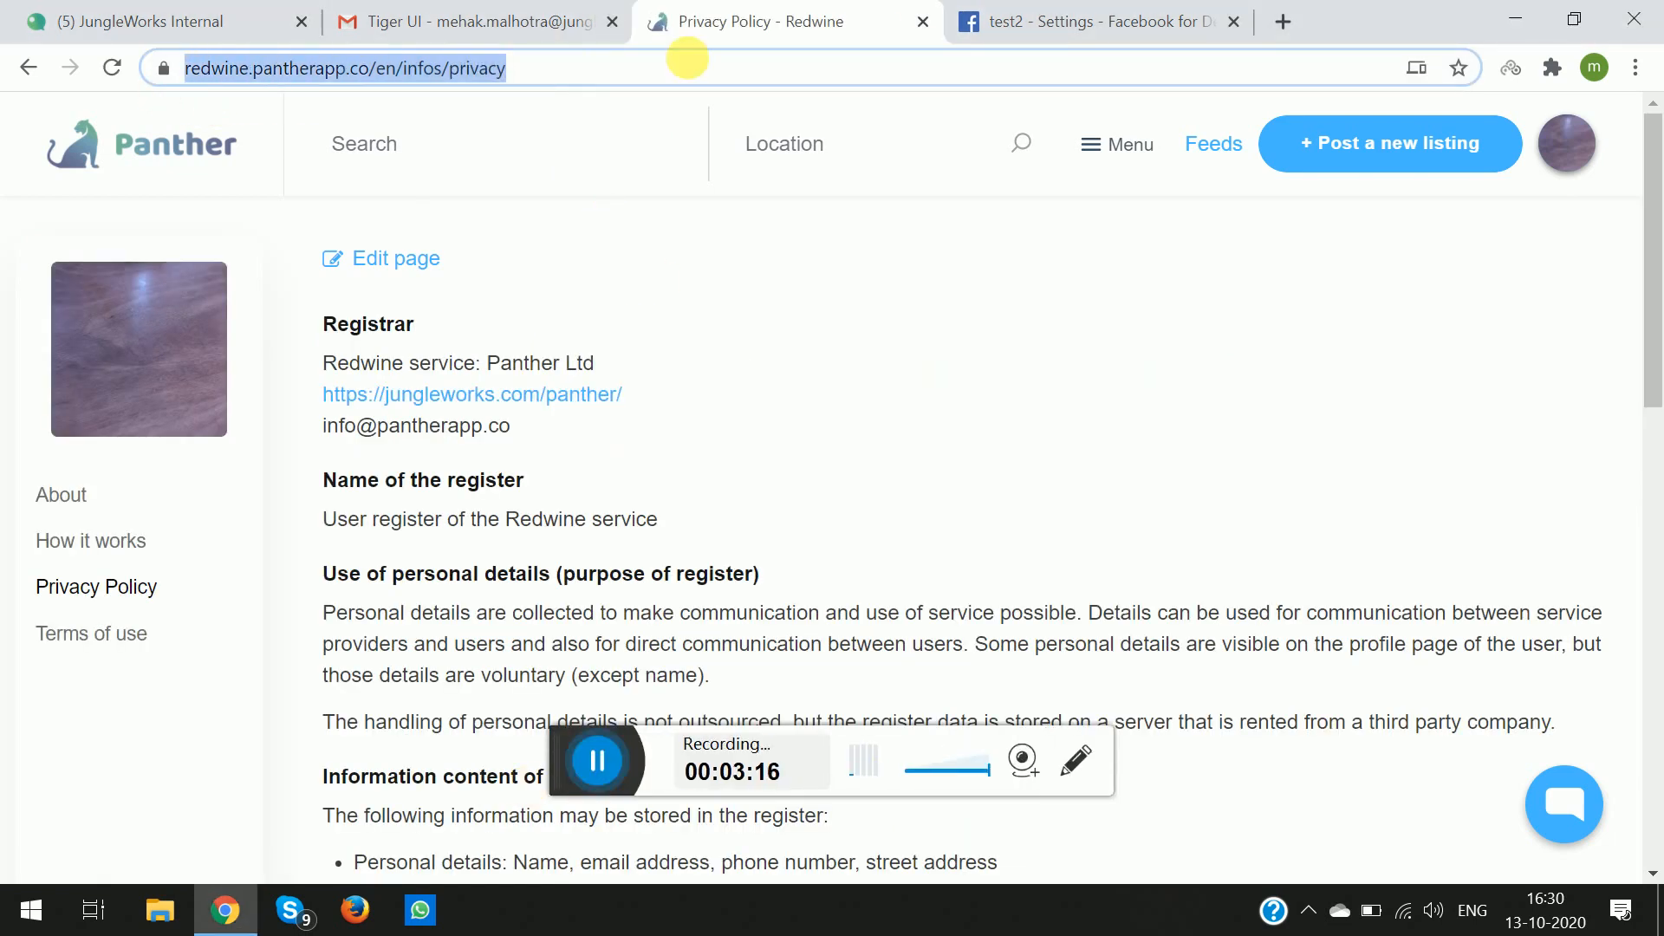
left_click(1034, 12)
left_click(498, 491)
key("ctrl+v")
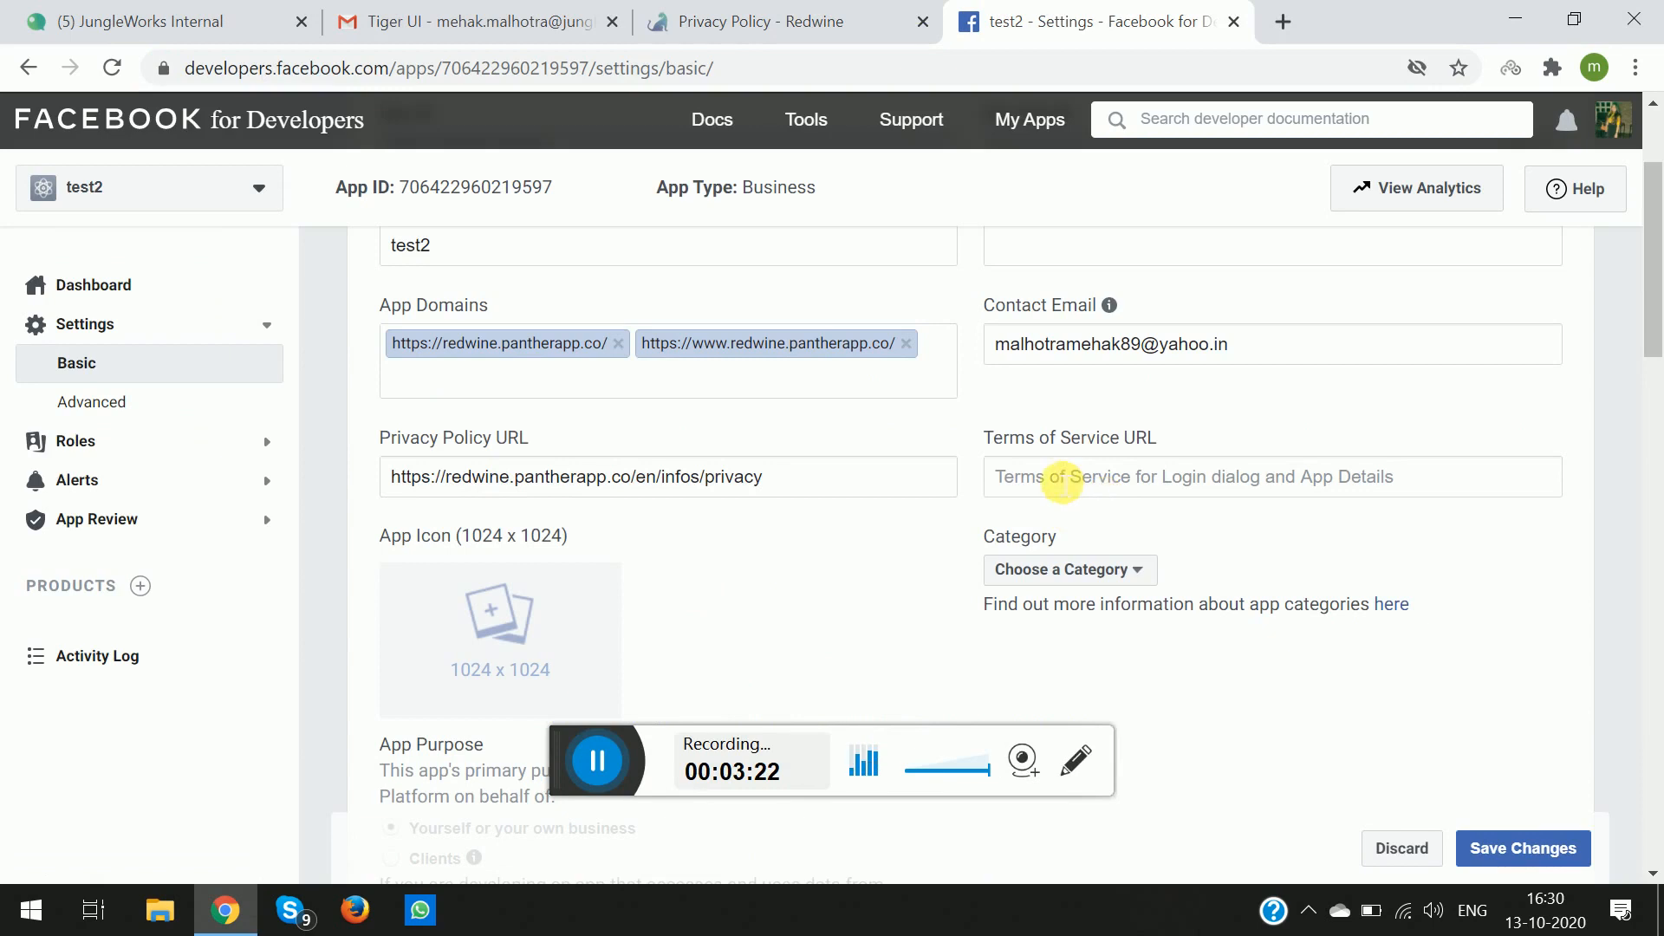
left_click(798, 16)
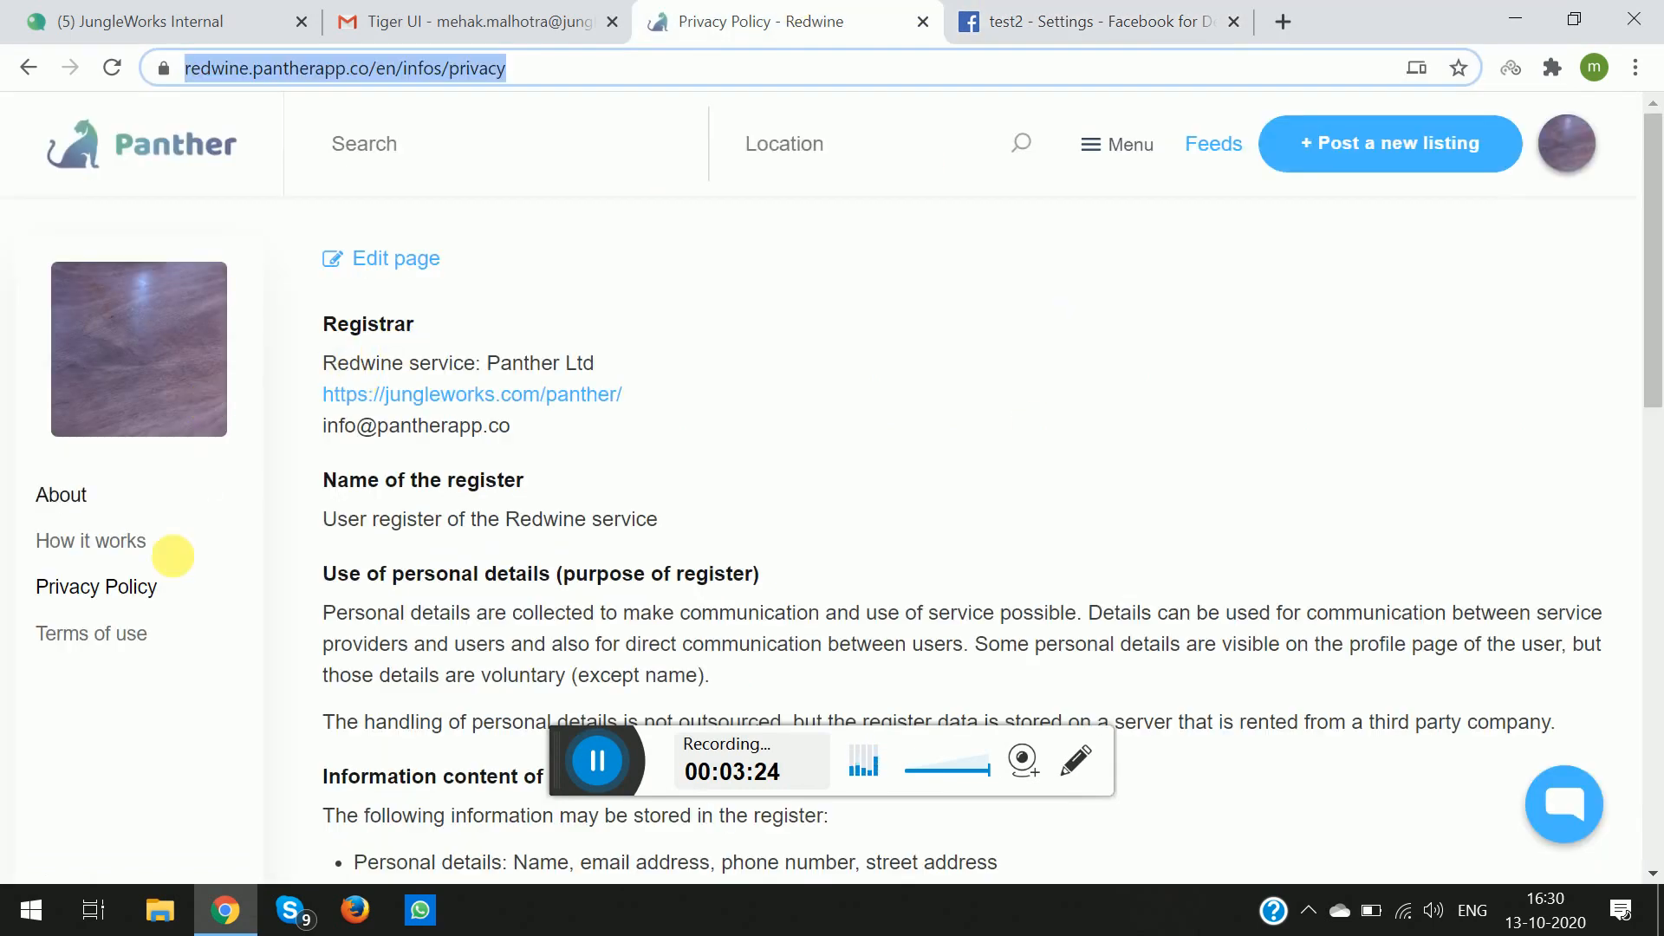
left_click(105, 638)
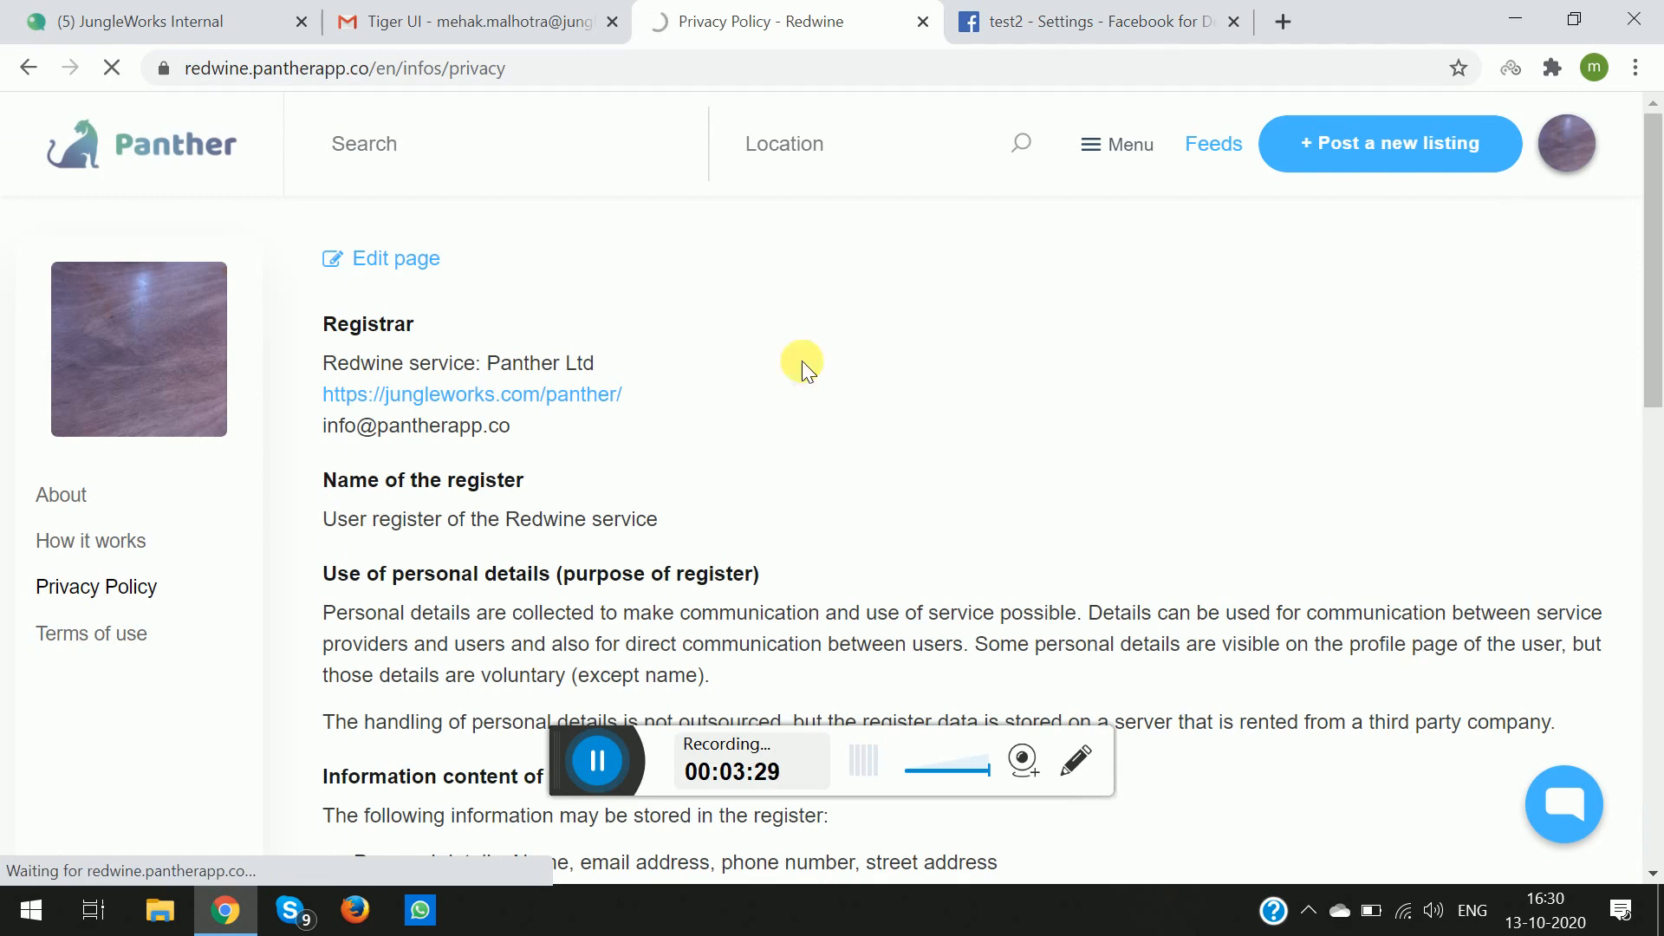
left_click(550, 70)
key("ctrl+c")
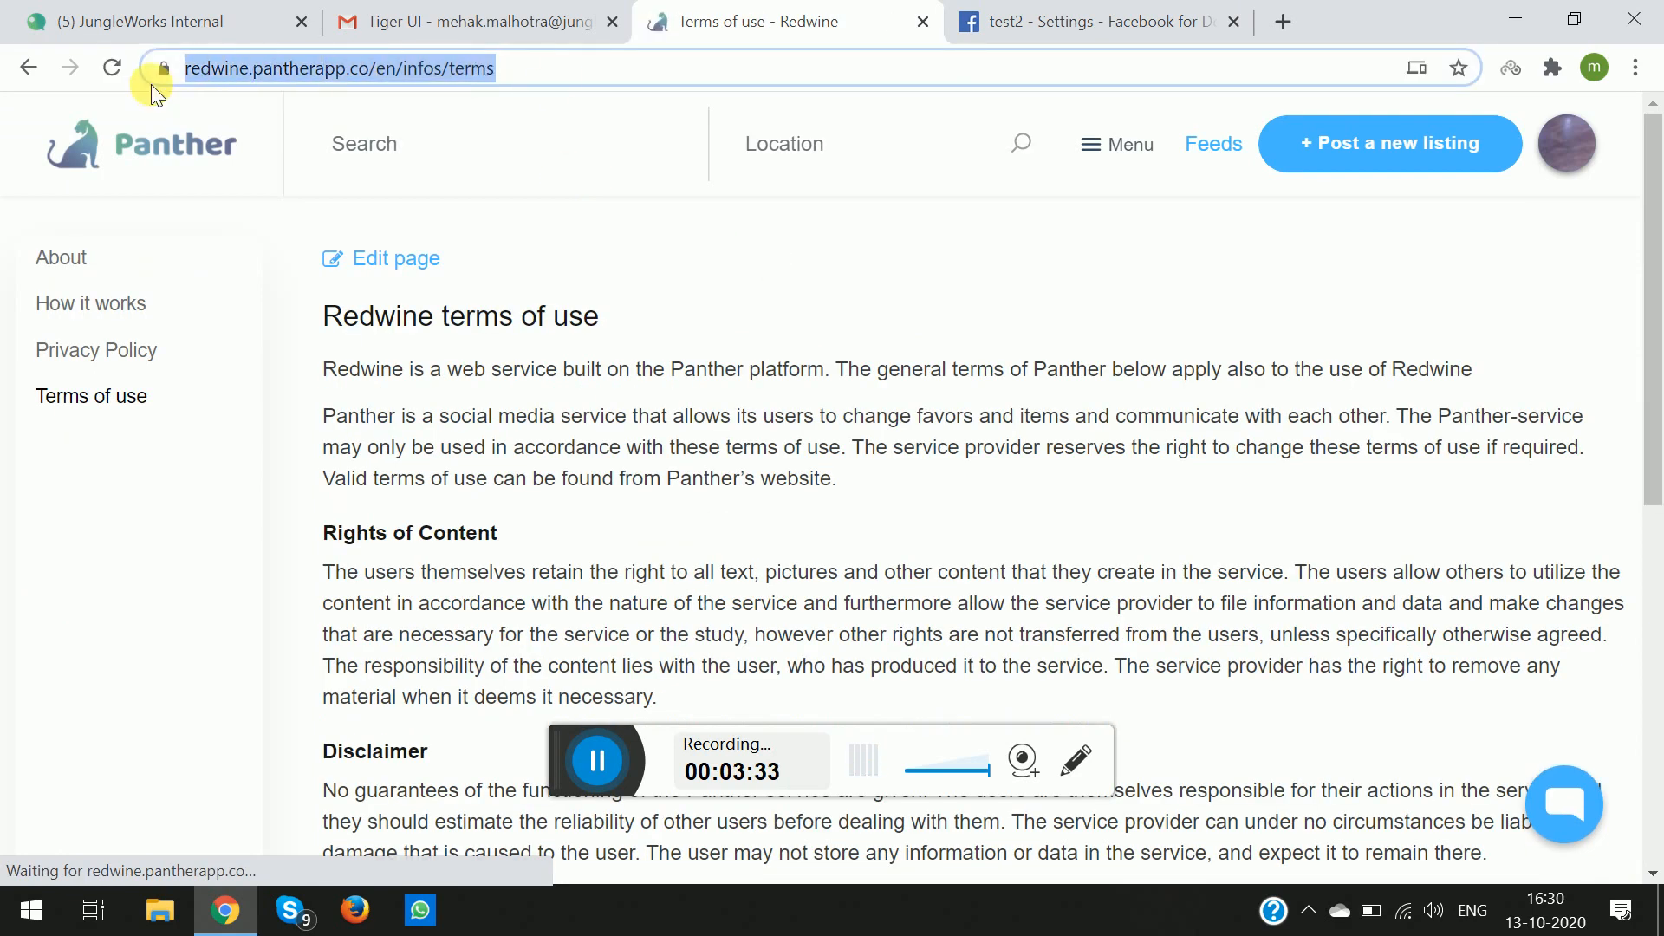
left_click(1052, 15)
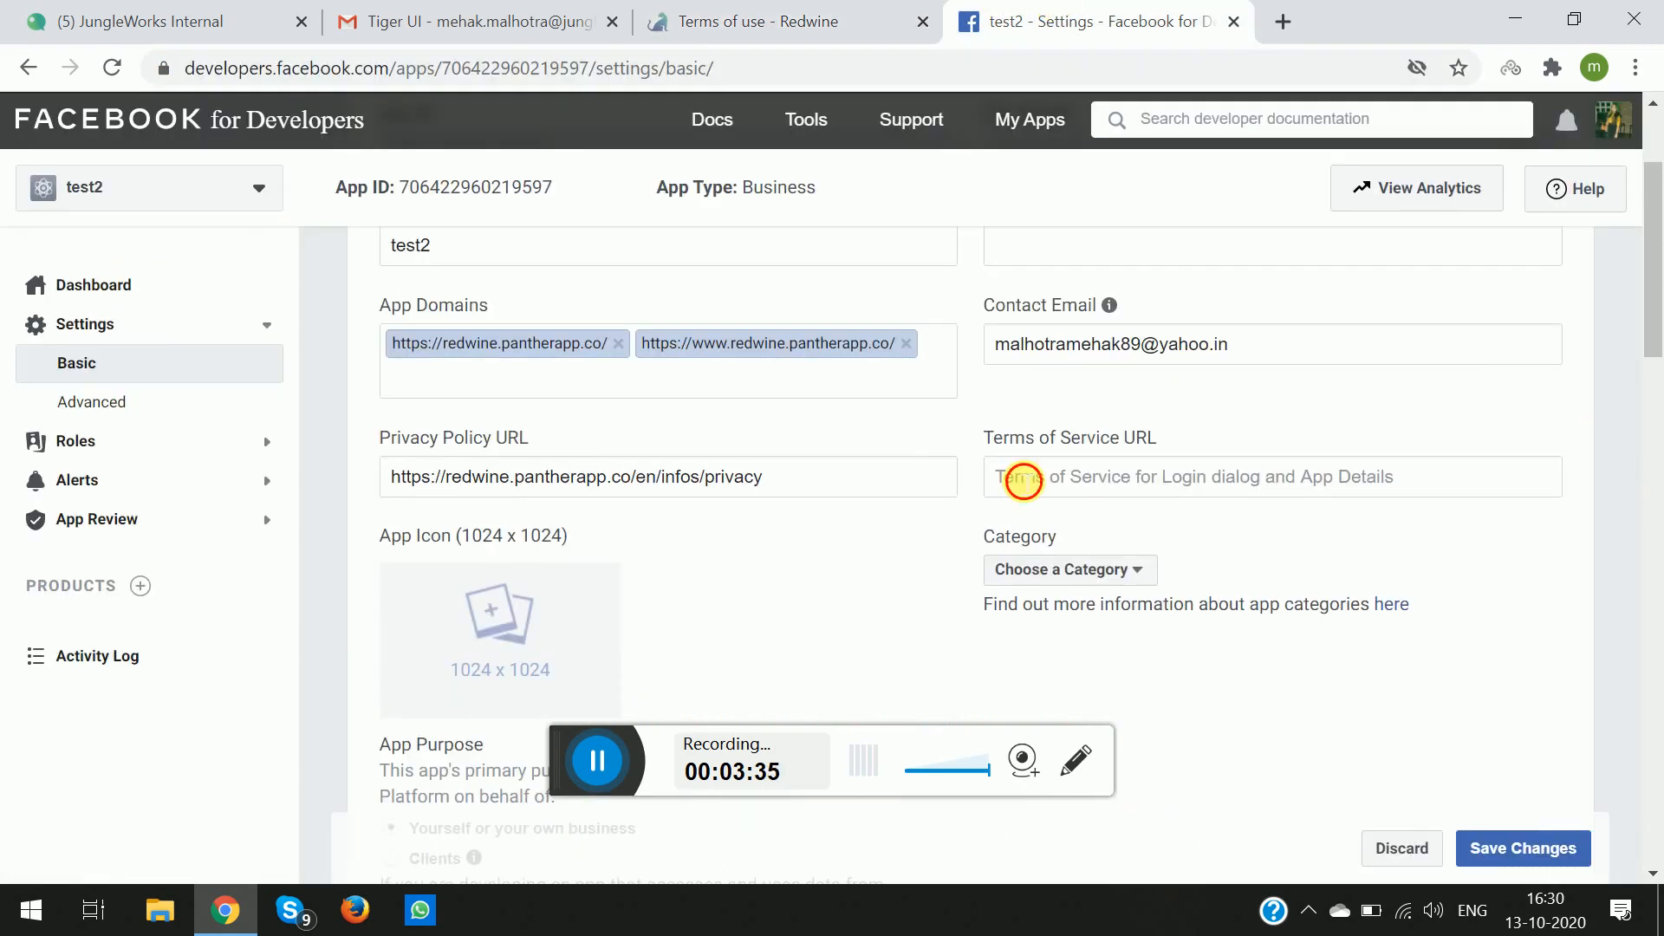
left_click(1024, 482)
key("ctrl+v")
Set the app's category to Entertainment and save the basic settings
left_click(1065, 569)
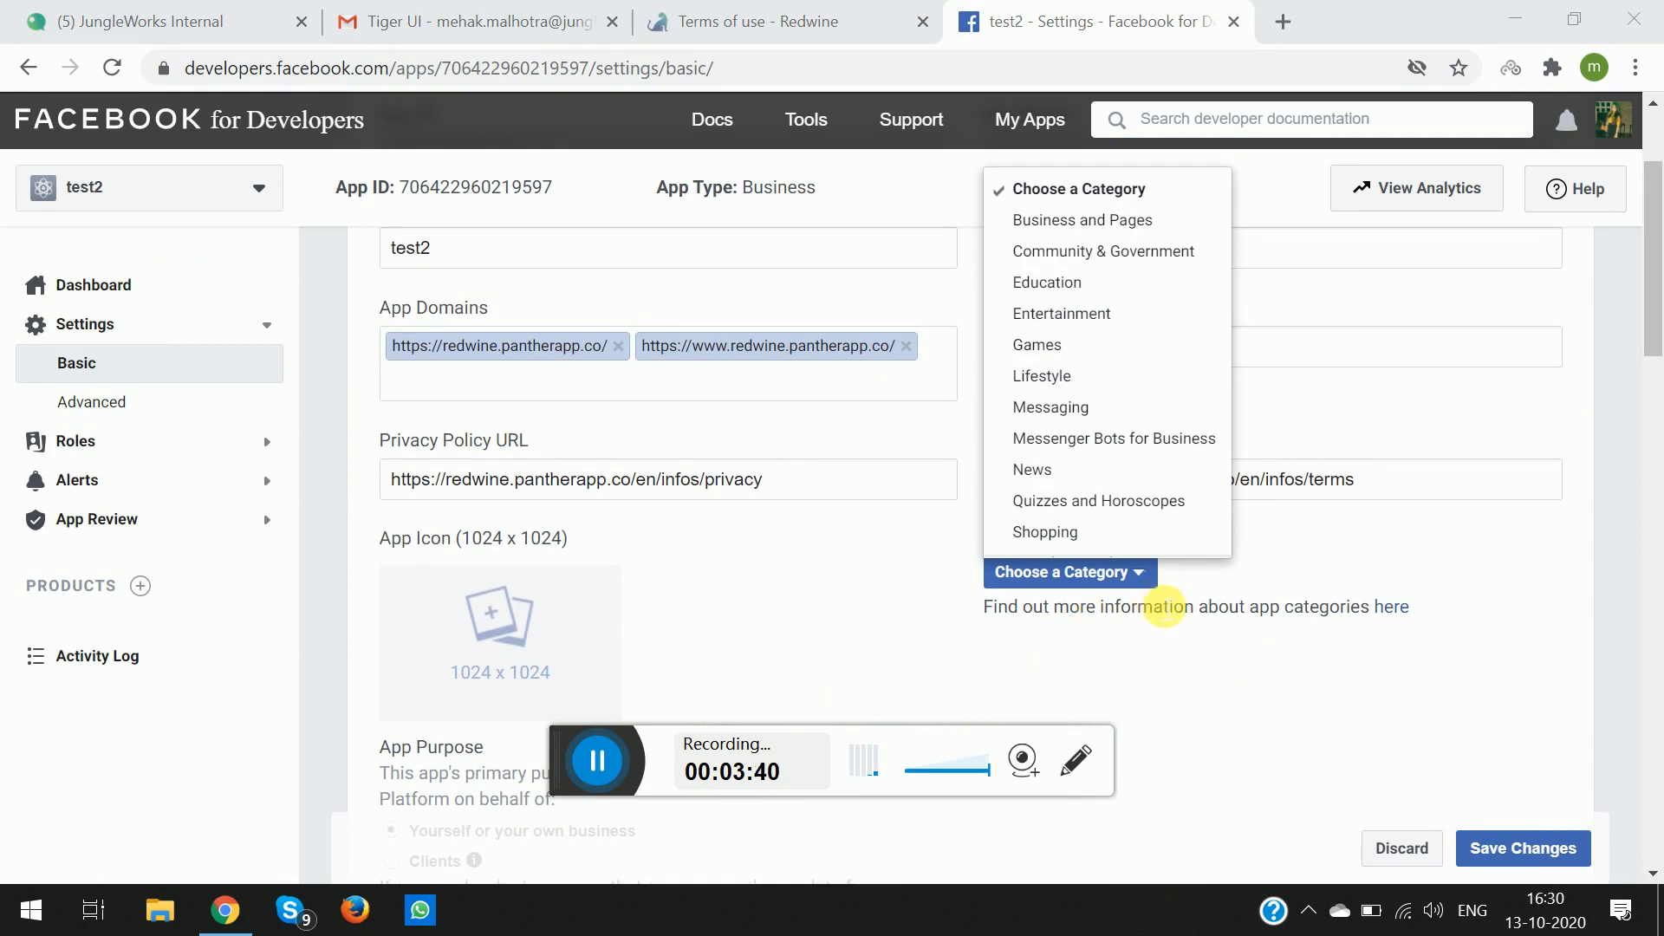
left_click(1051, 336)
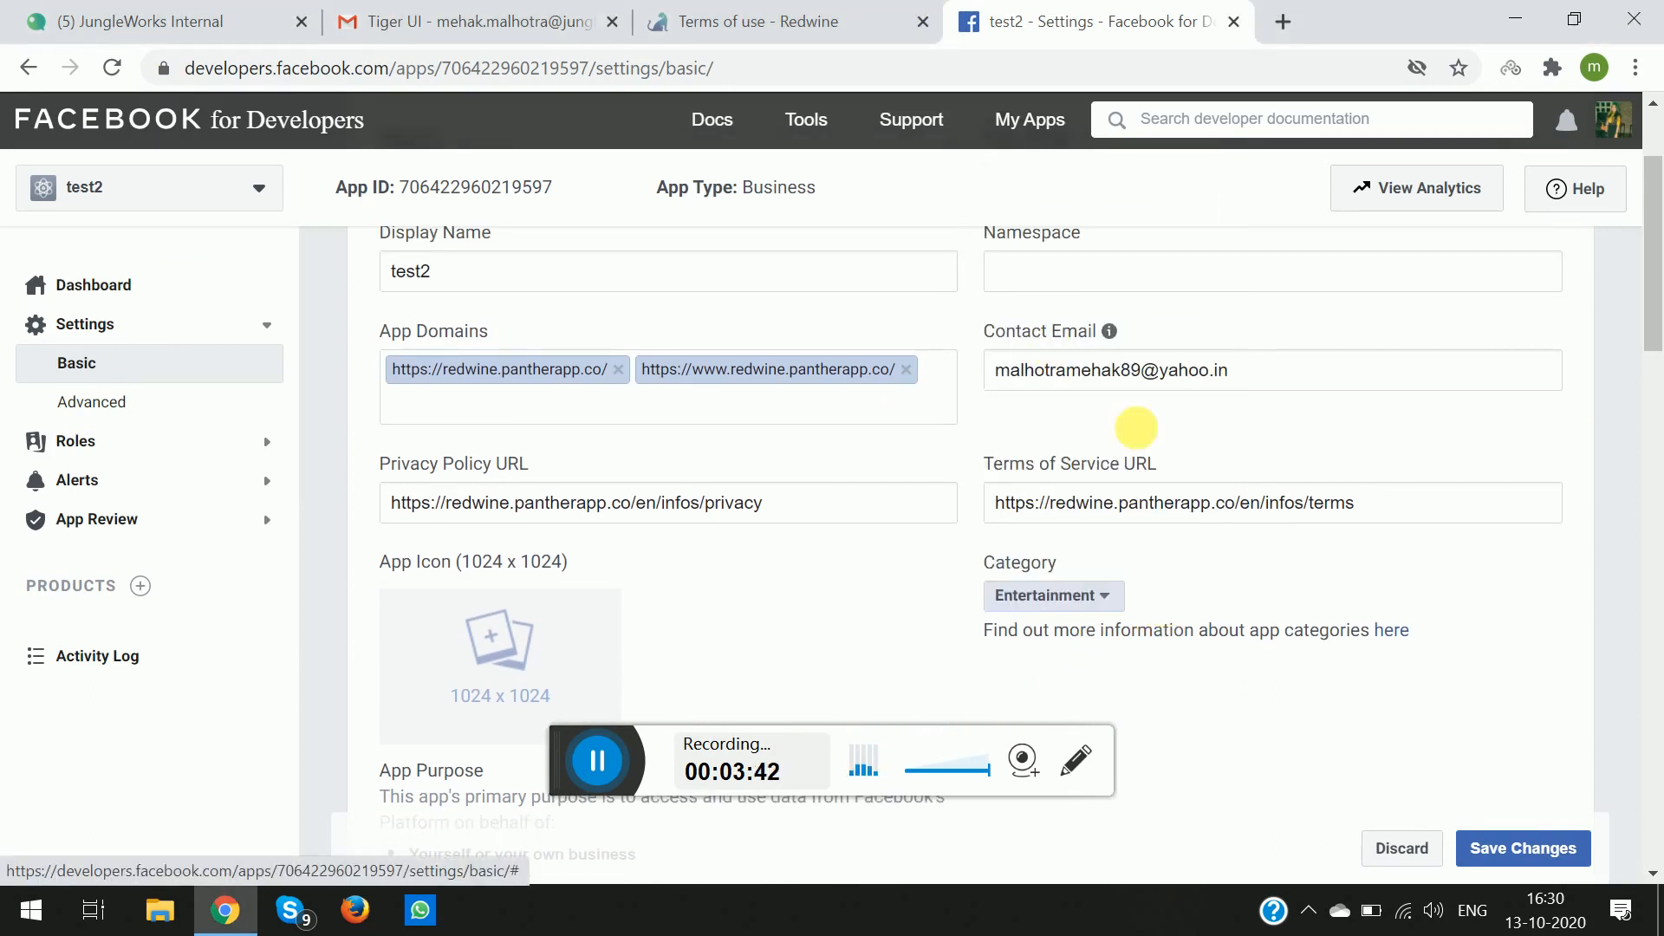
scroll(1267, 583, "down", 3)
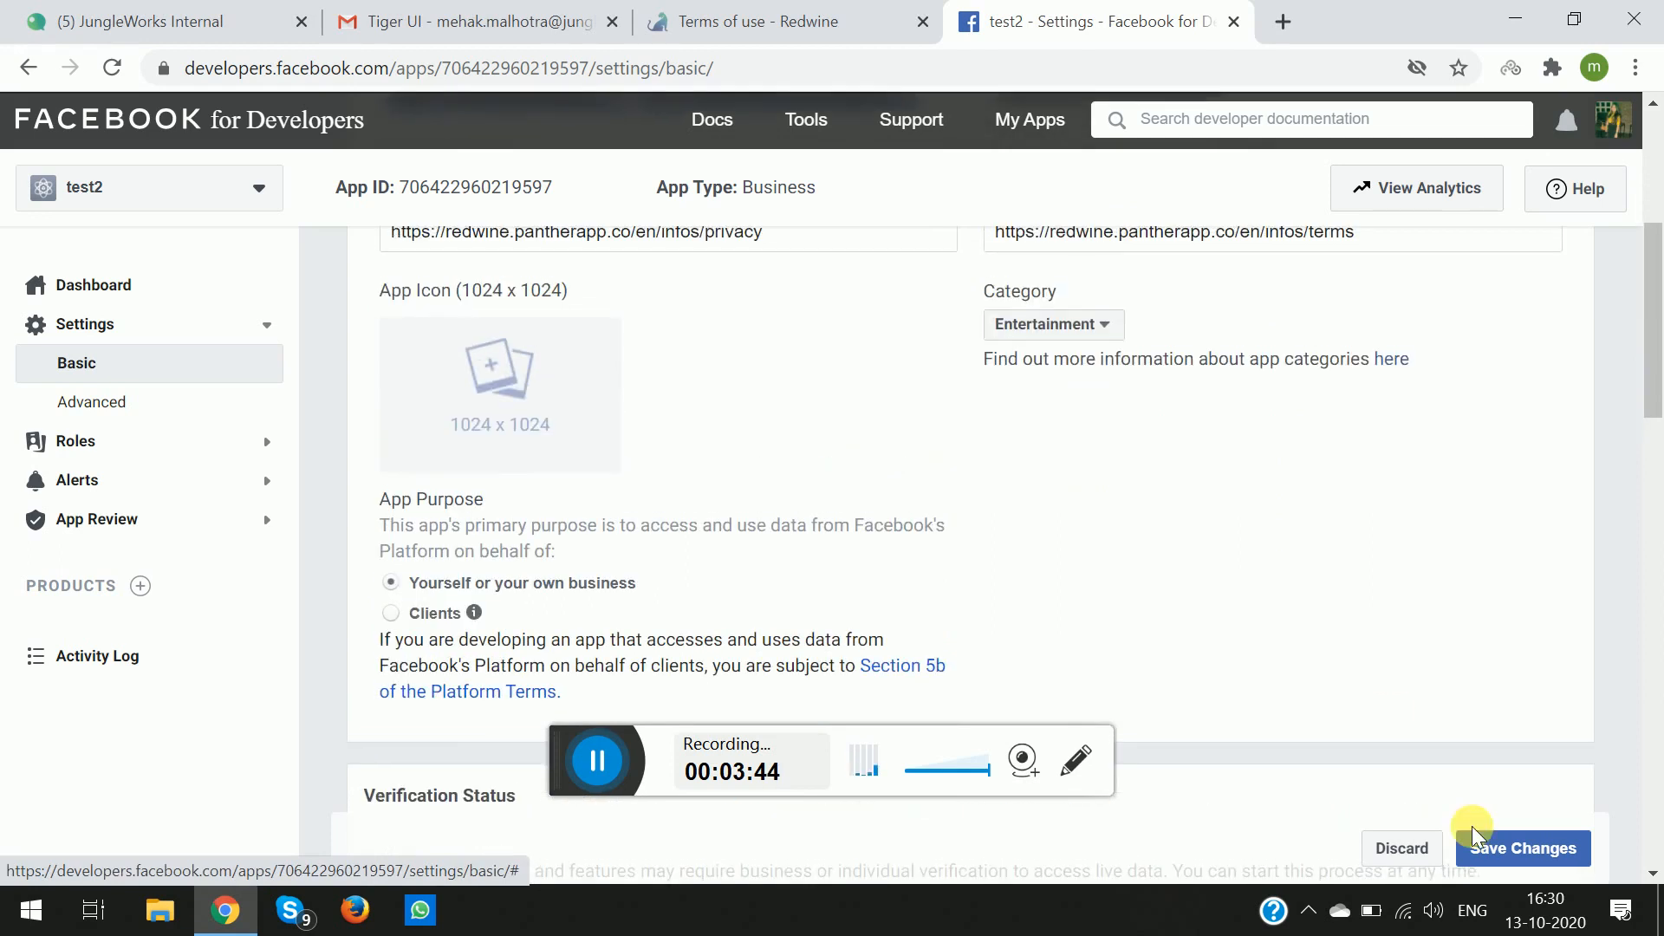
left_click(1515, 851)
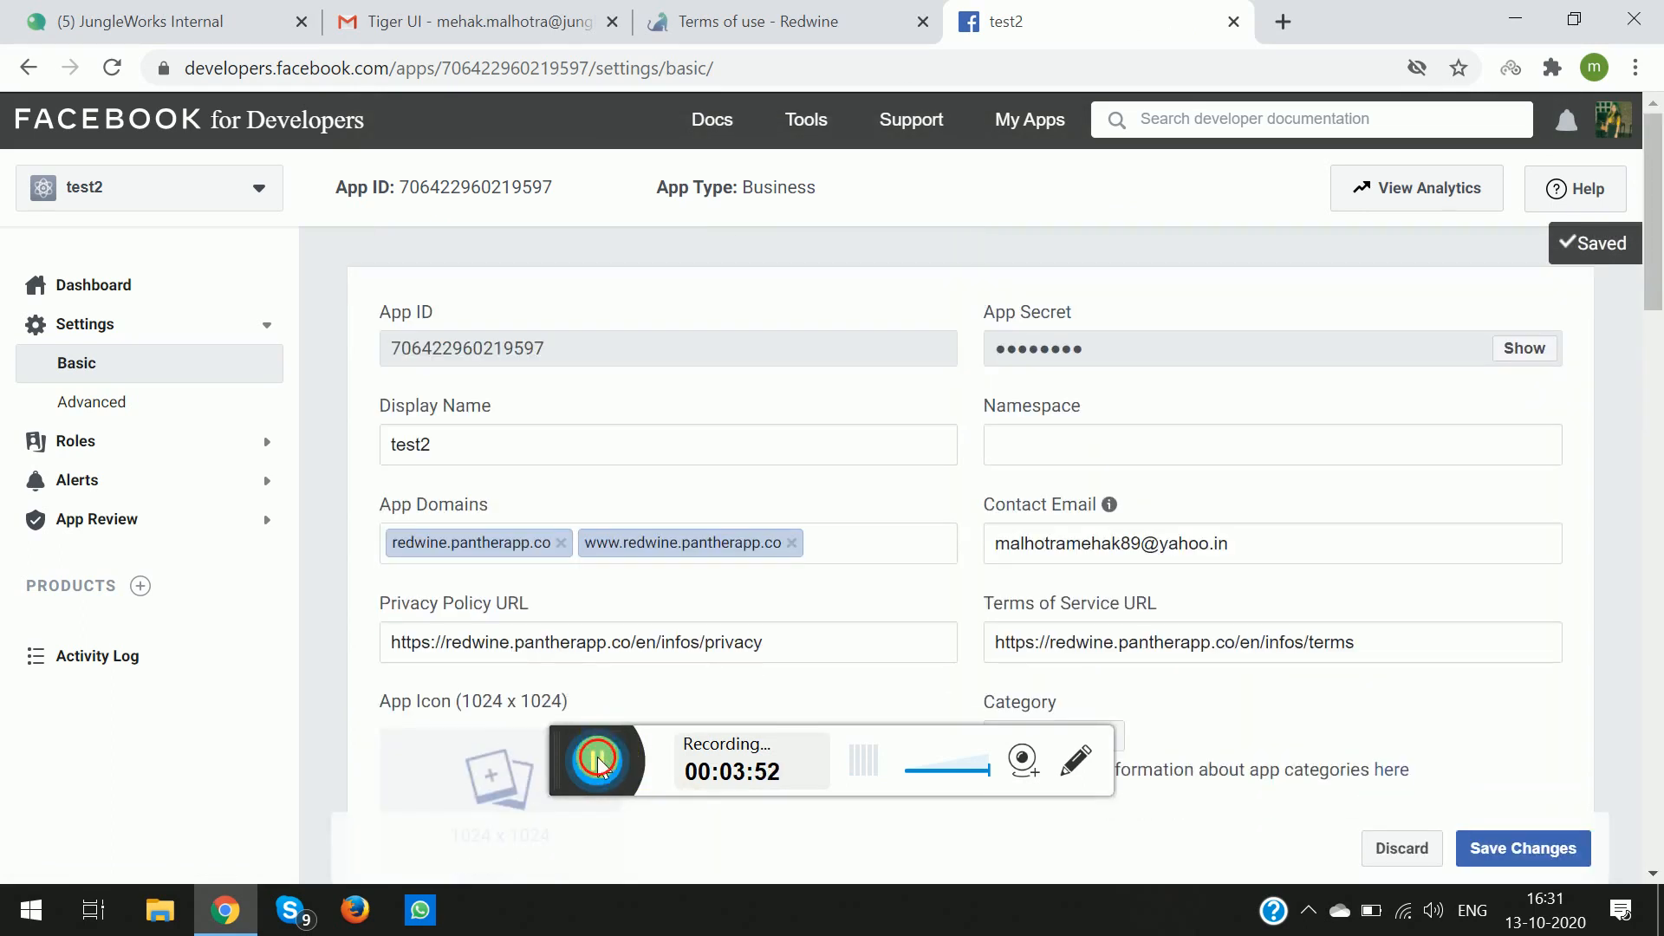
Add Website as a platform at the end of the app's basic settings
scroll(745, 666, "down", 3)
scroll(755, 673, "down", 9)
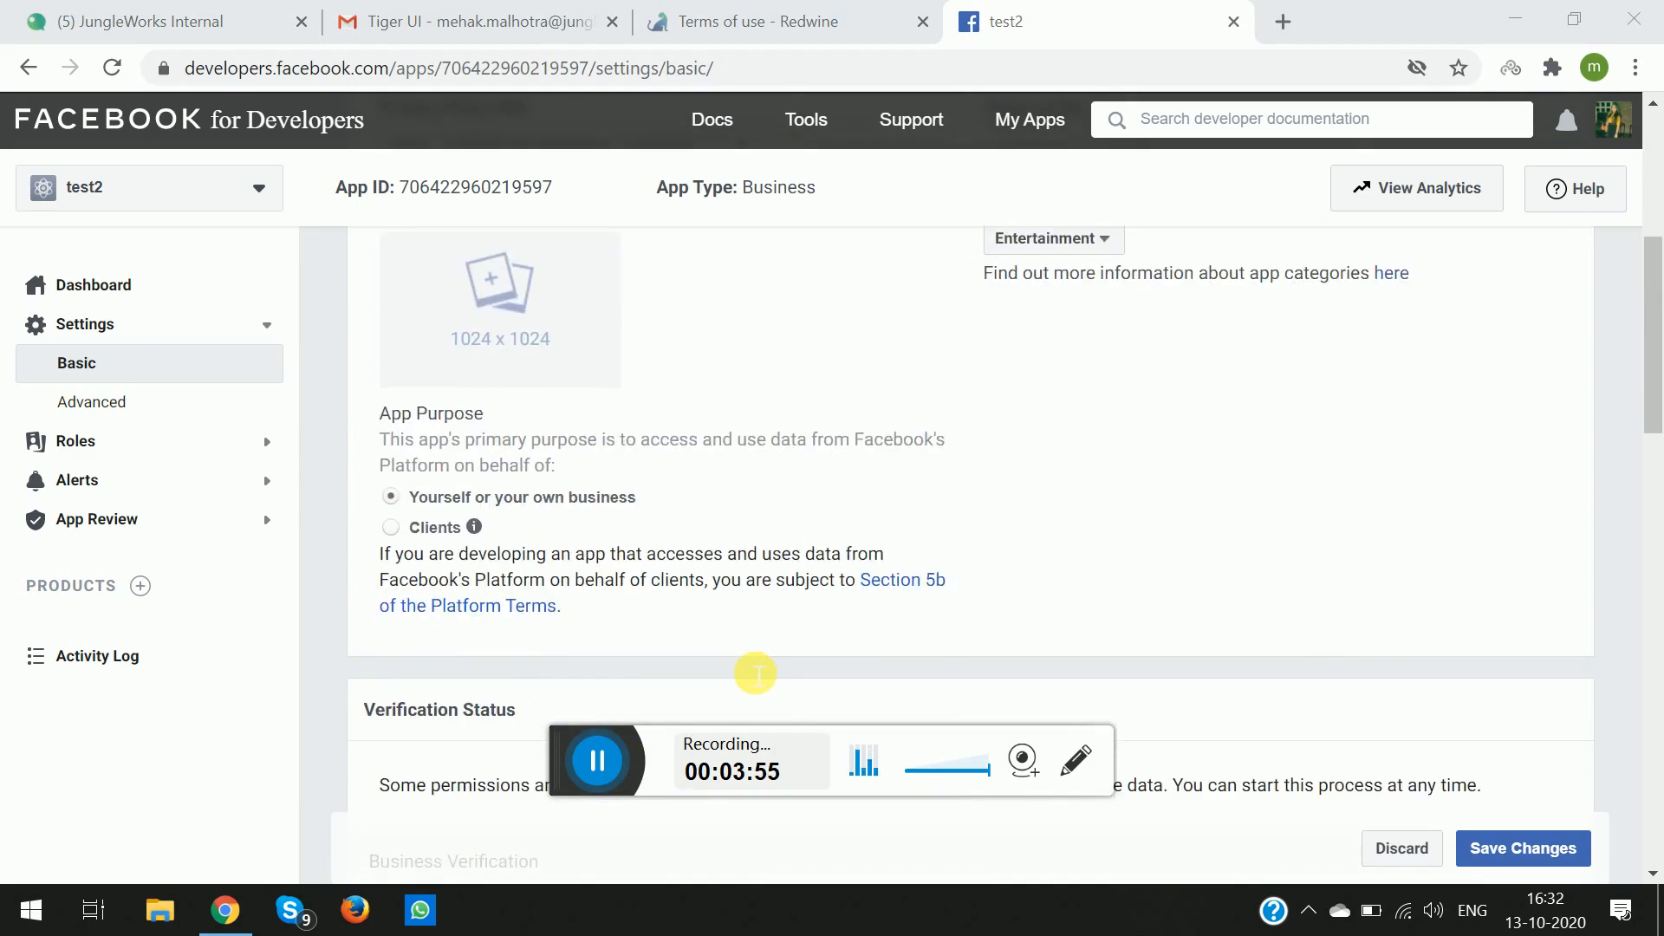
scroll(755, 673, "down", 12)
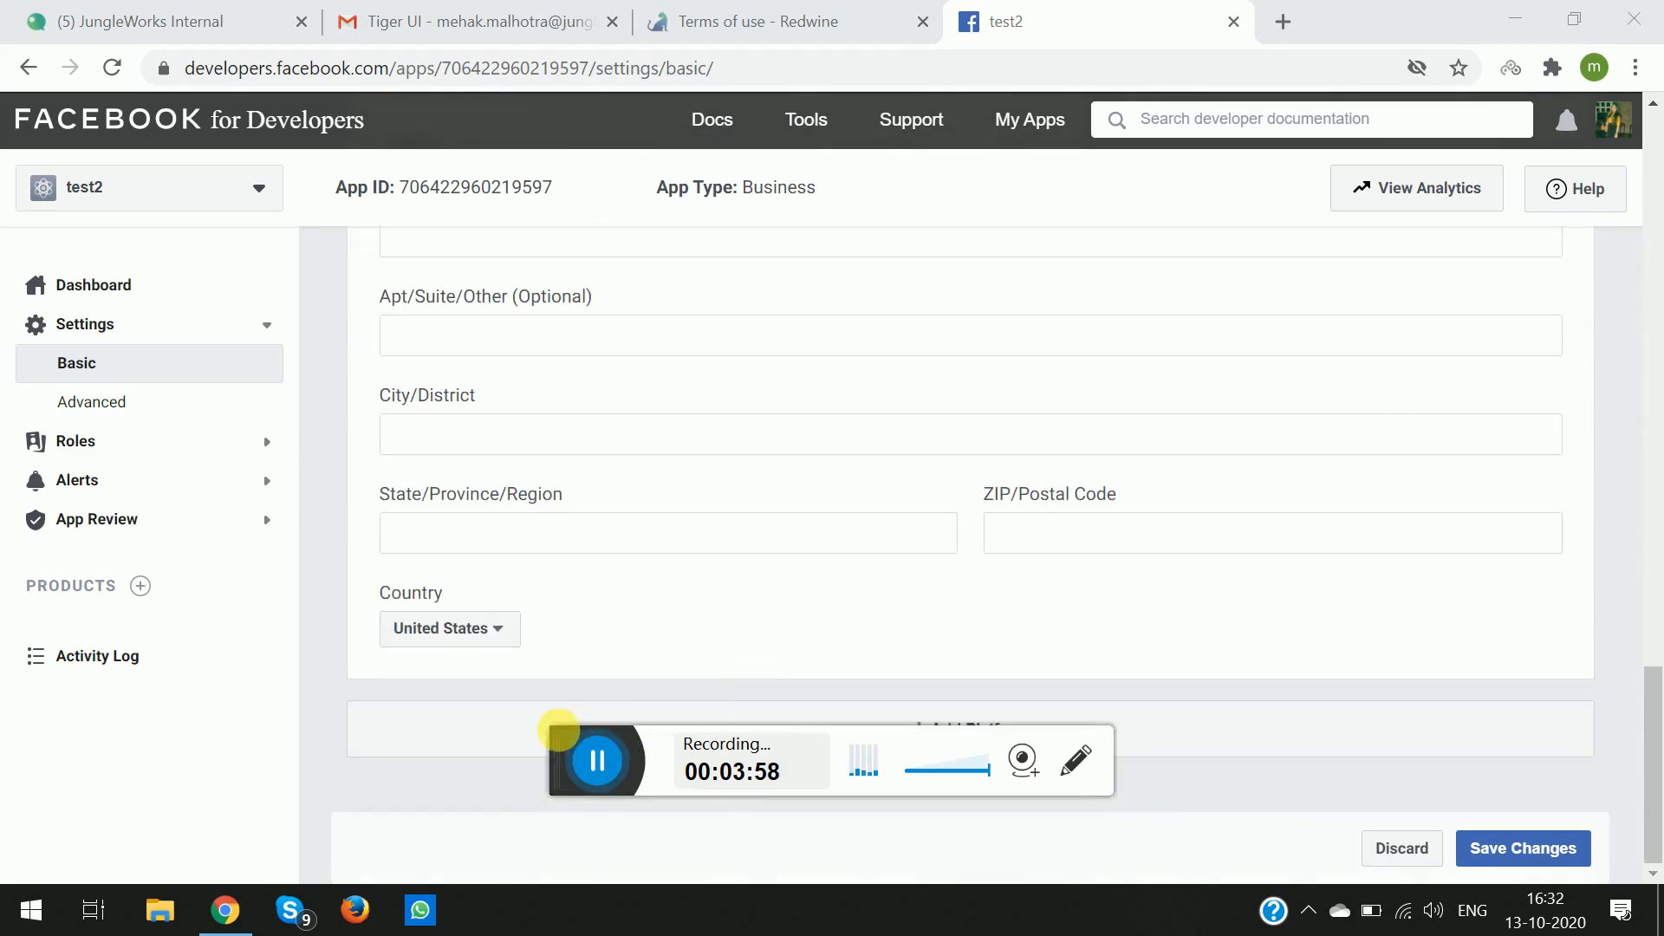
left_click_drag(558, 732, 570, 827)
left_click(940, 742)
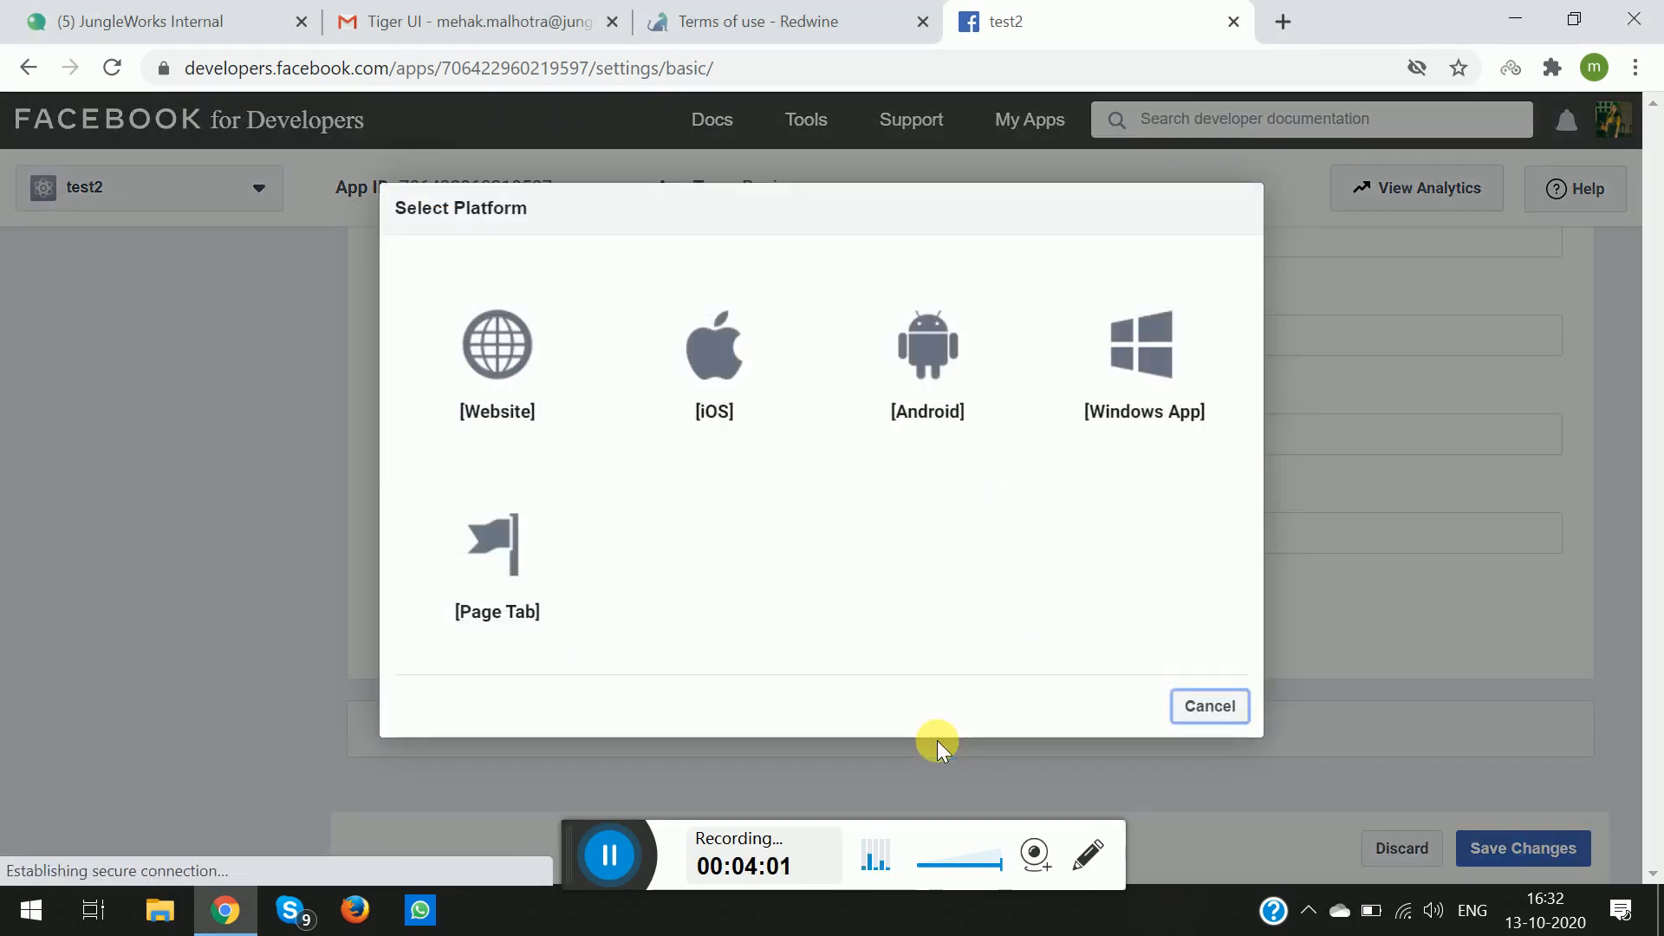
left_click(488, 347)
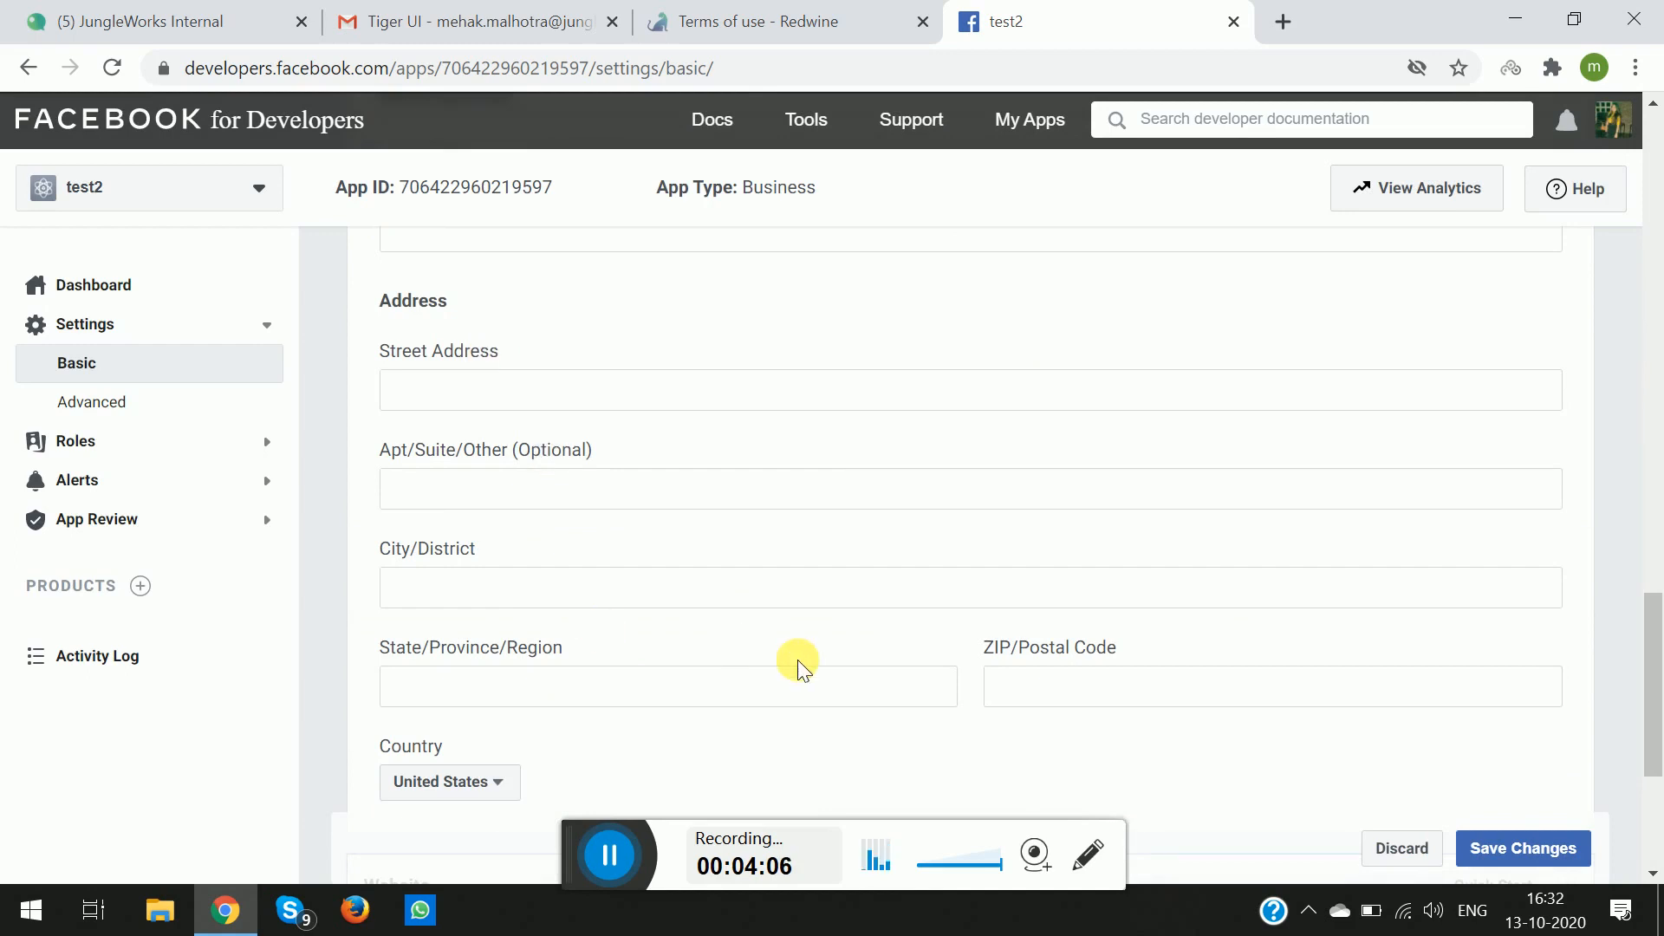
left_click(611, 858)
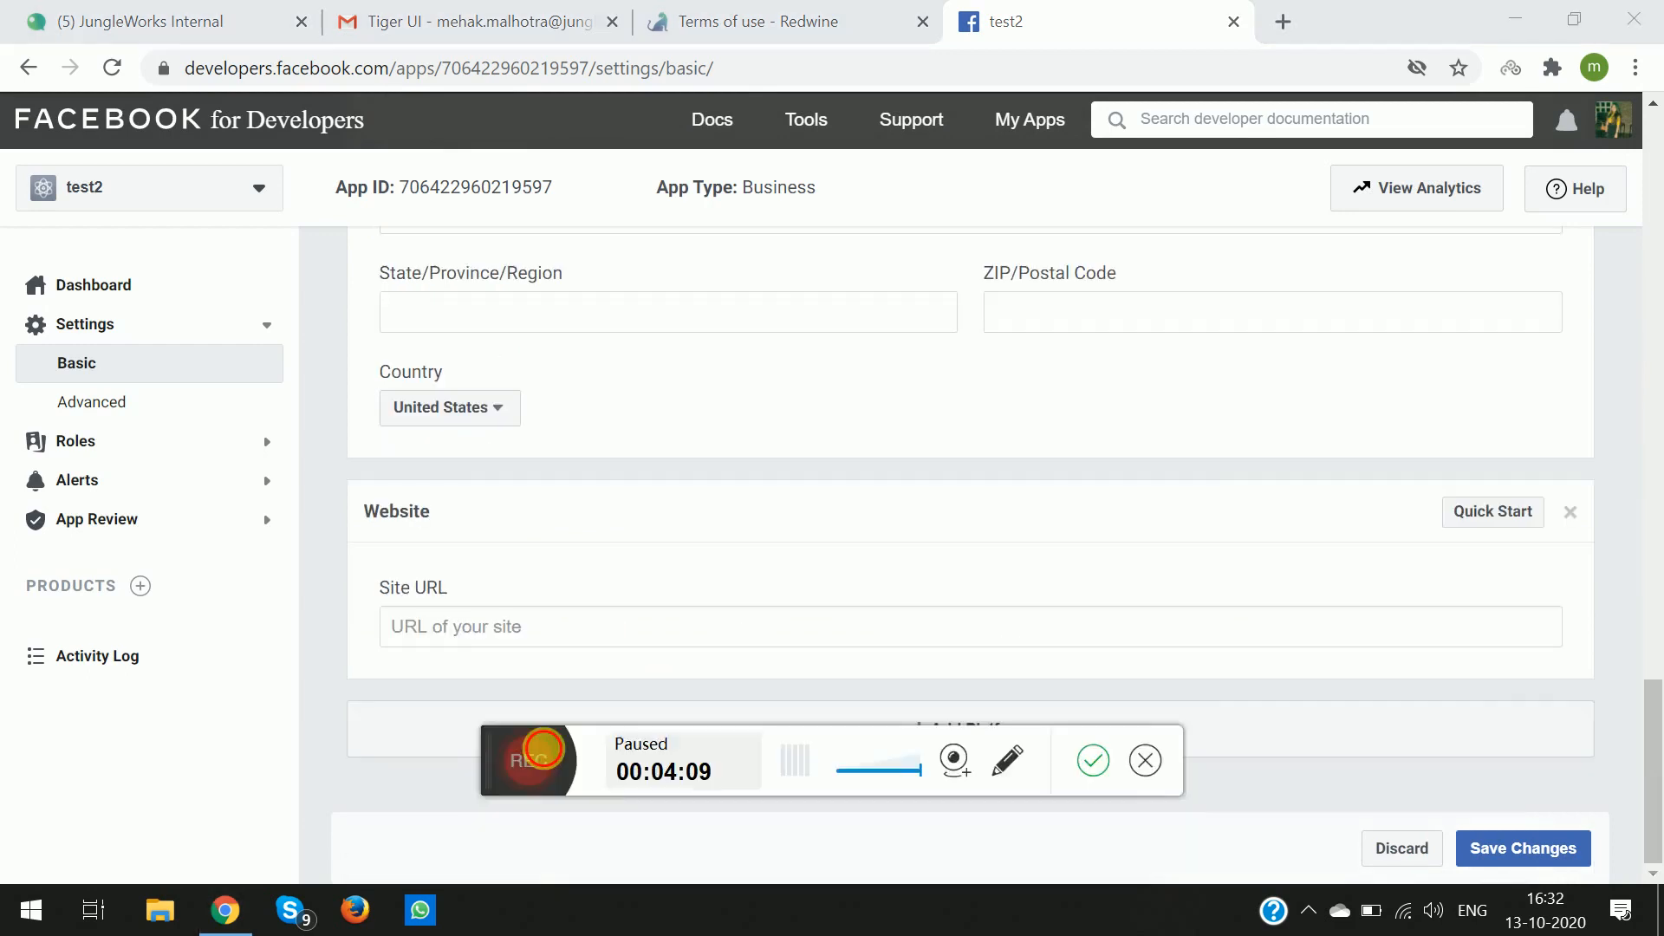
left_click(539, 762)
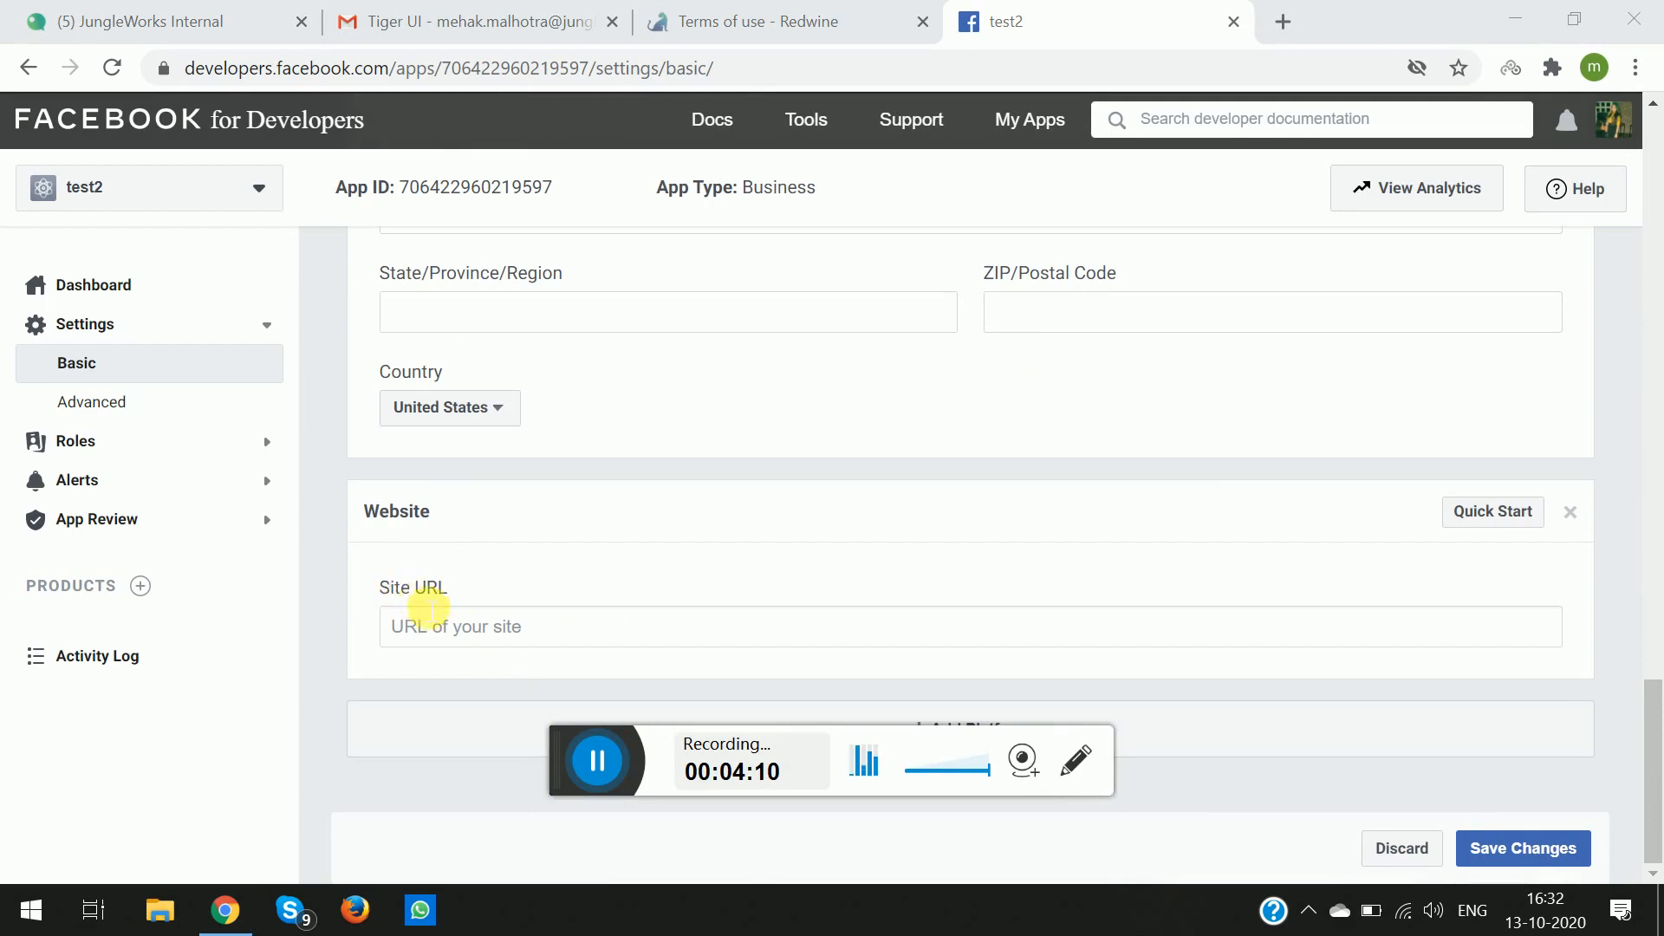
left_click(759, 10)
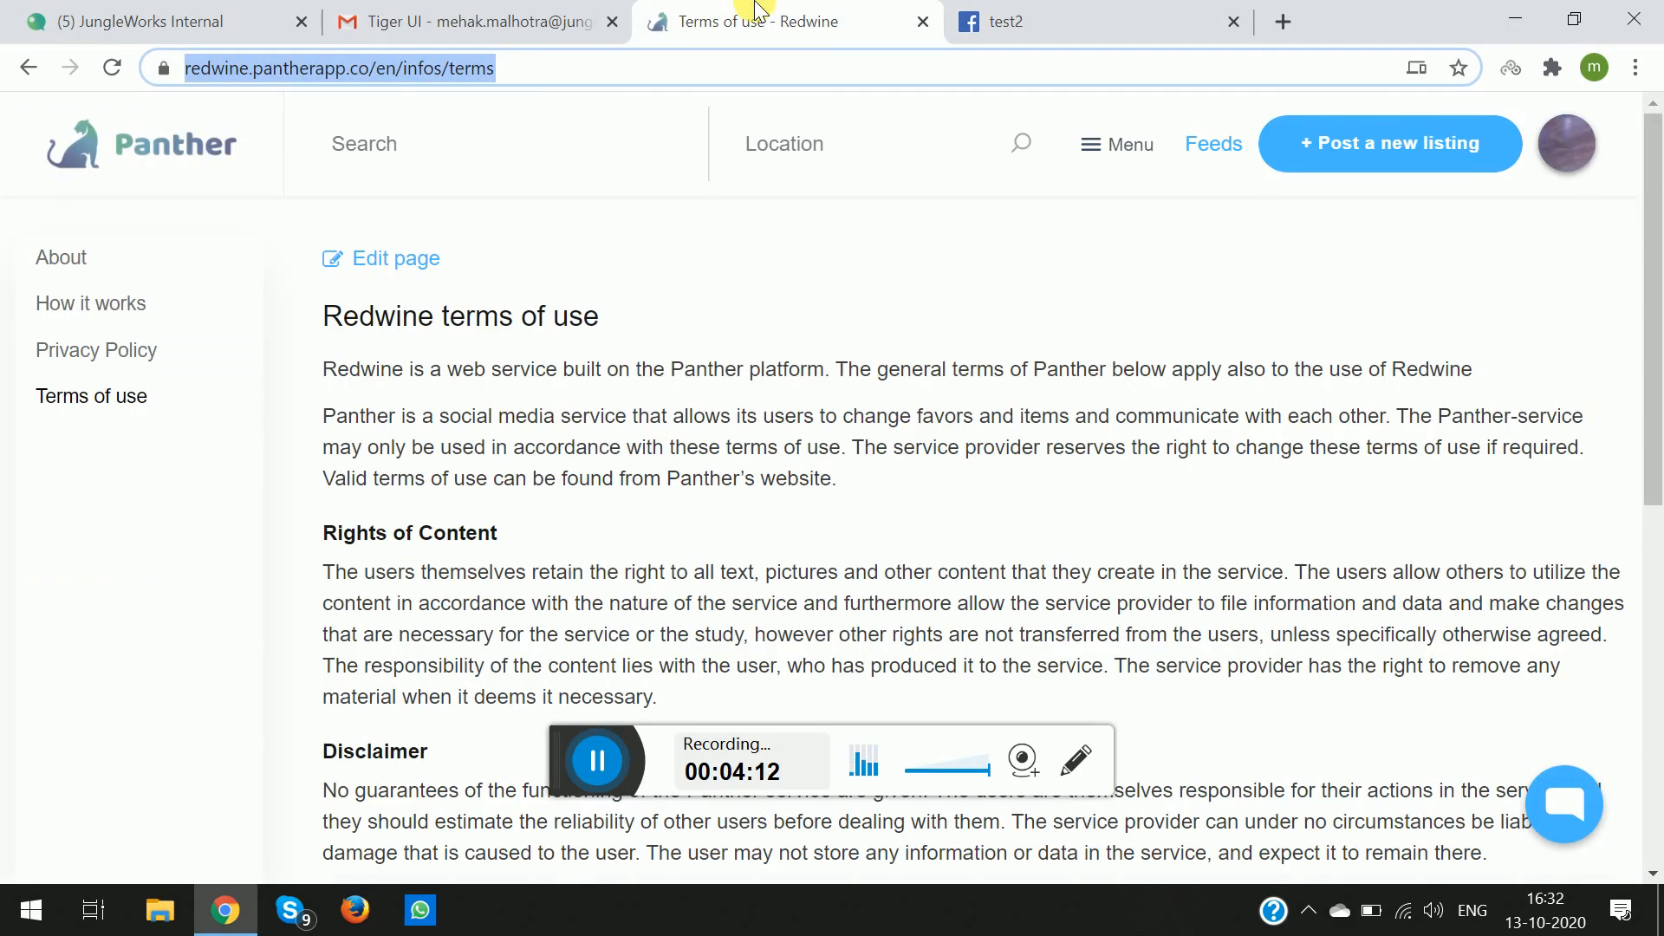
left_click(356, 75)
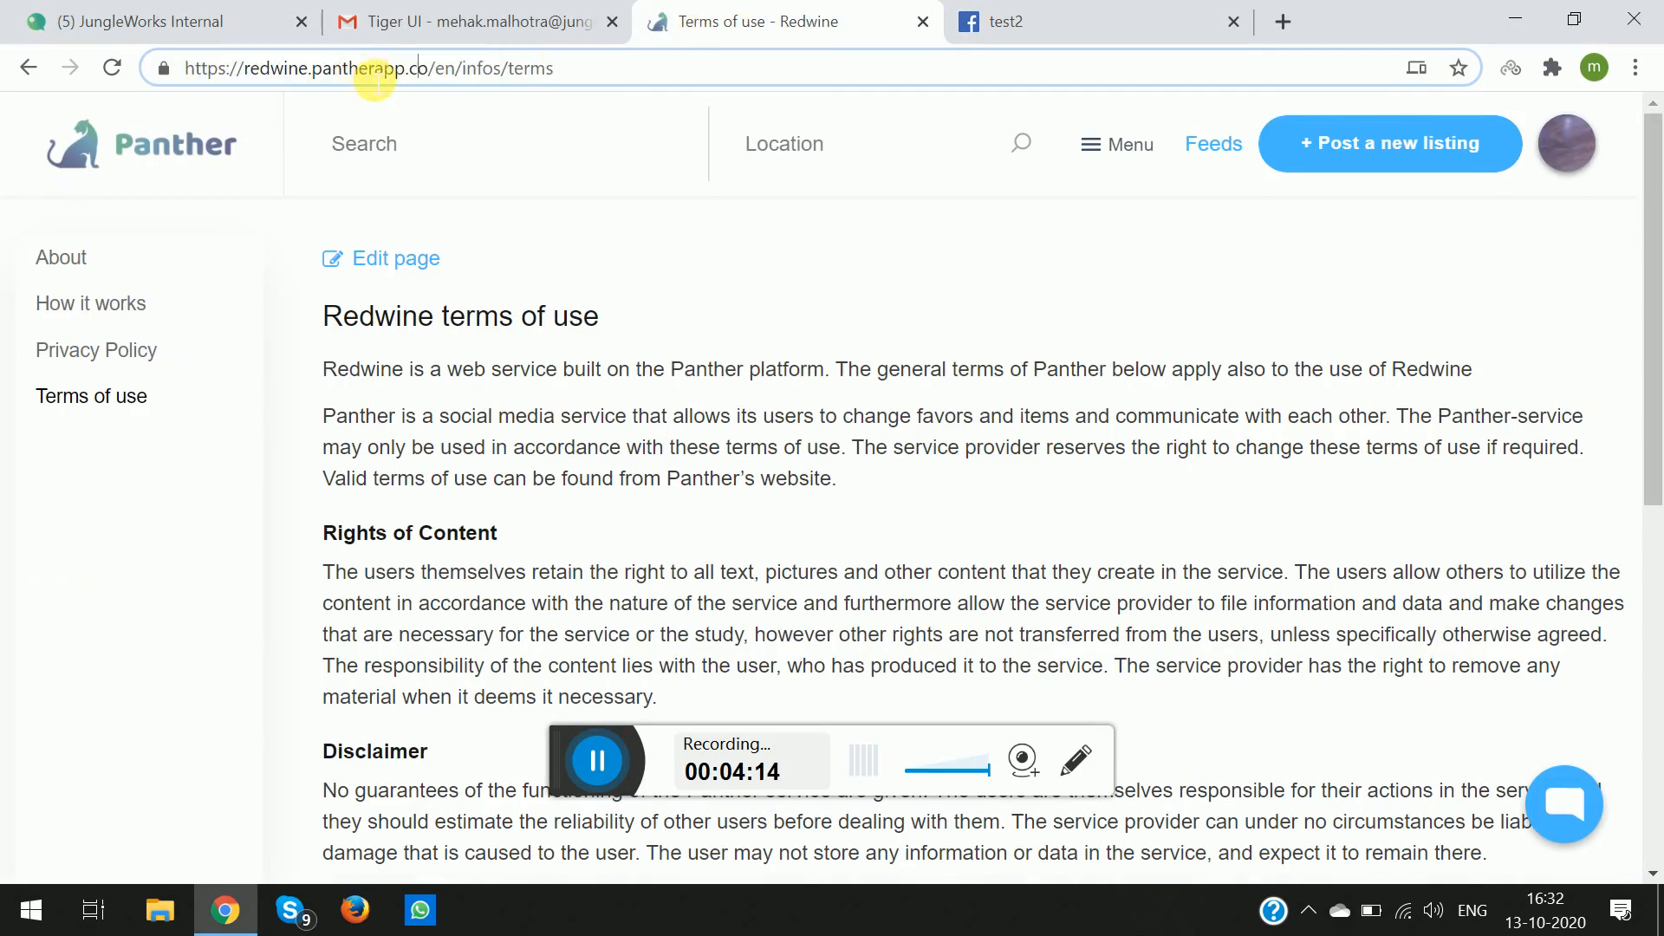
left_click_drag(428, 70, 115, 87)
key("ctrl+c")
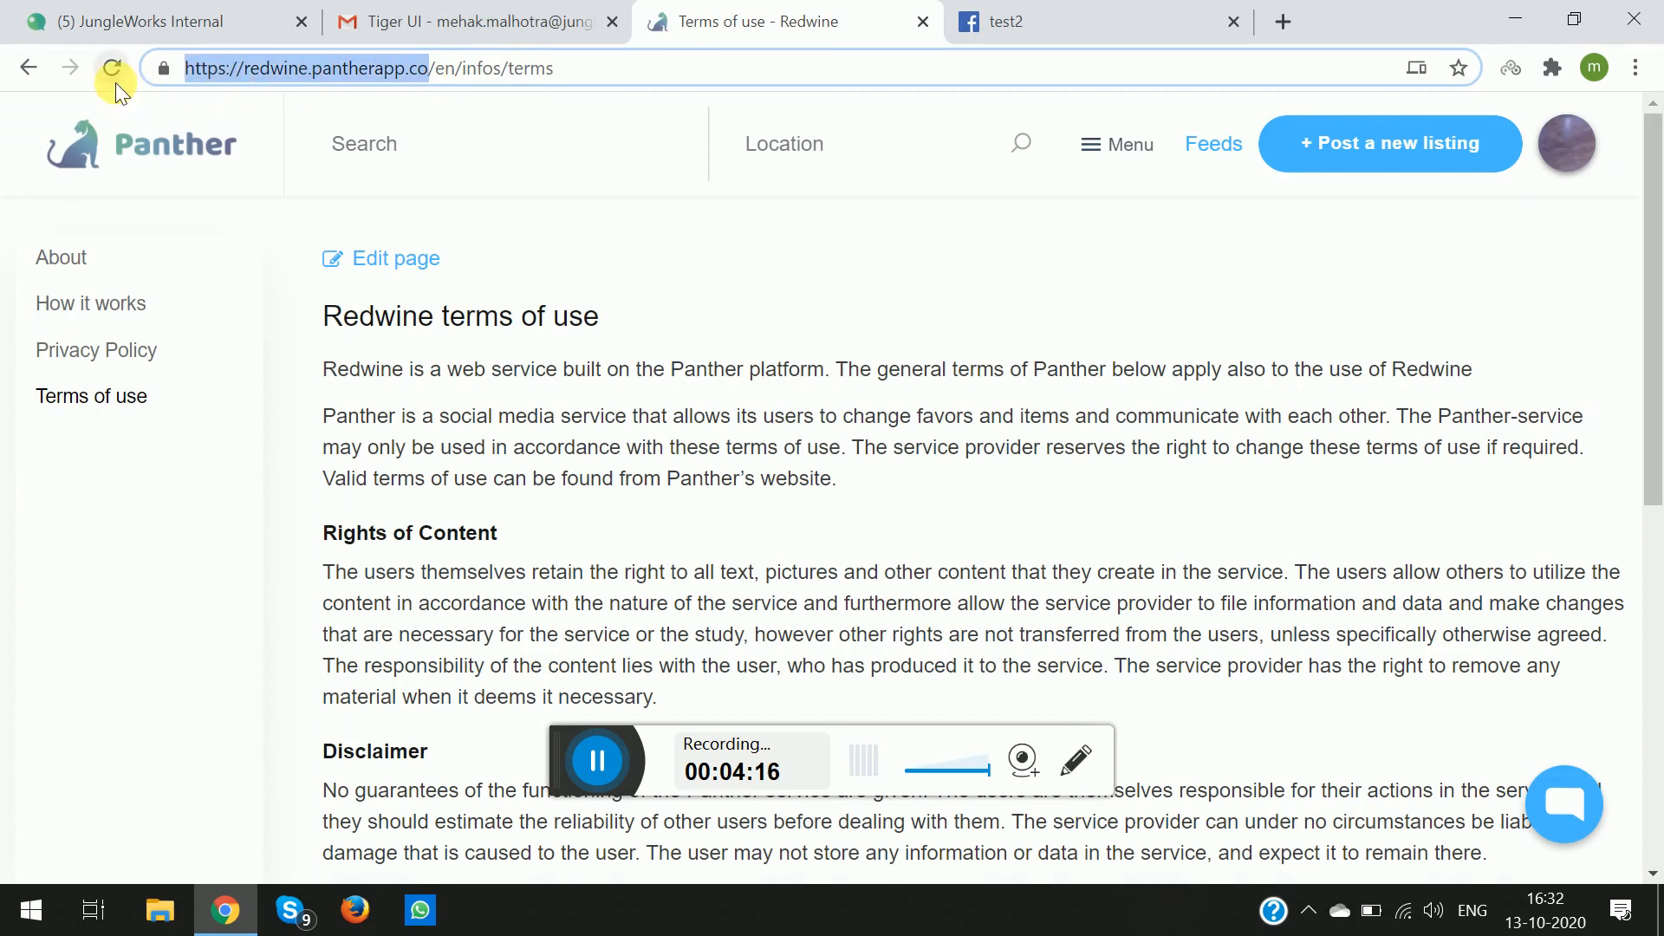
left_click(997, 13)
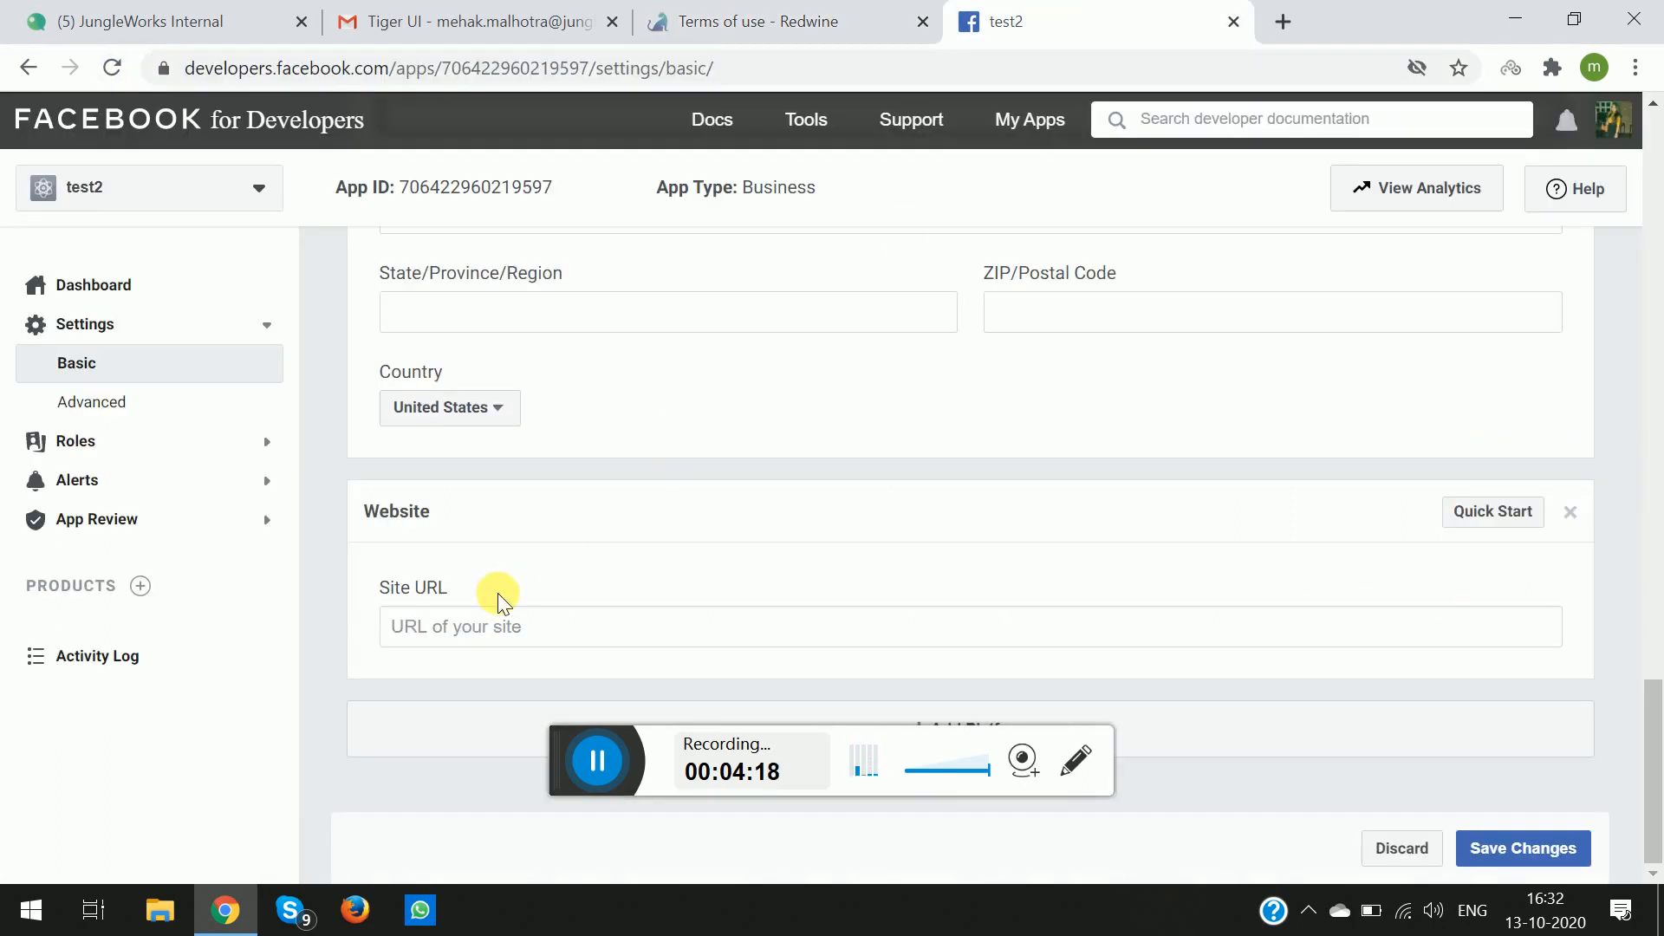
left_click(503, 626)
key("ctrl+v")
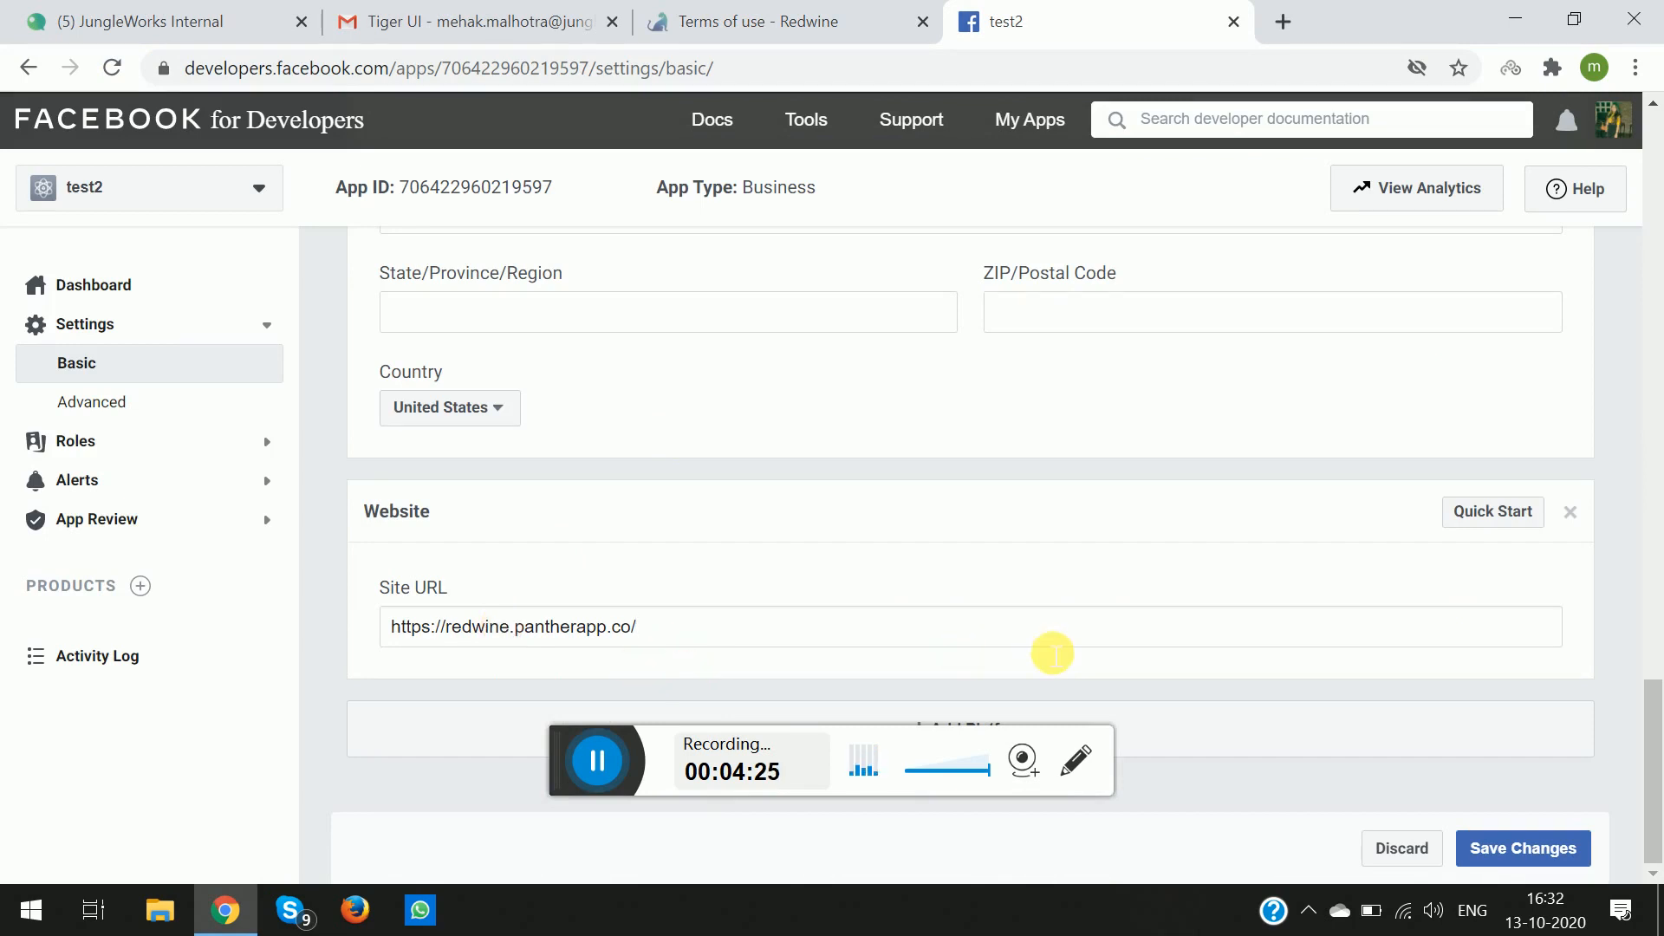
left_click(609, 759)
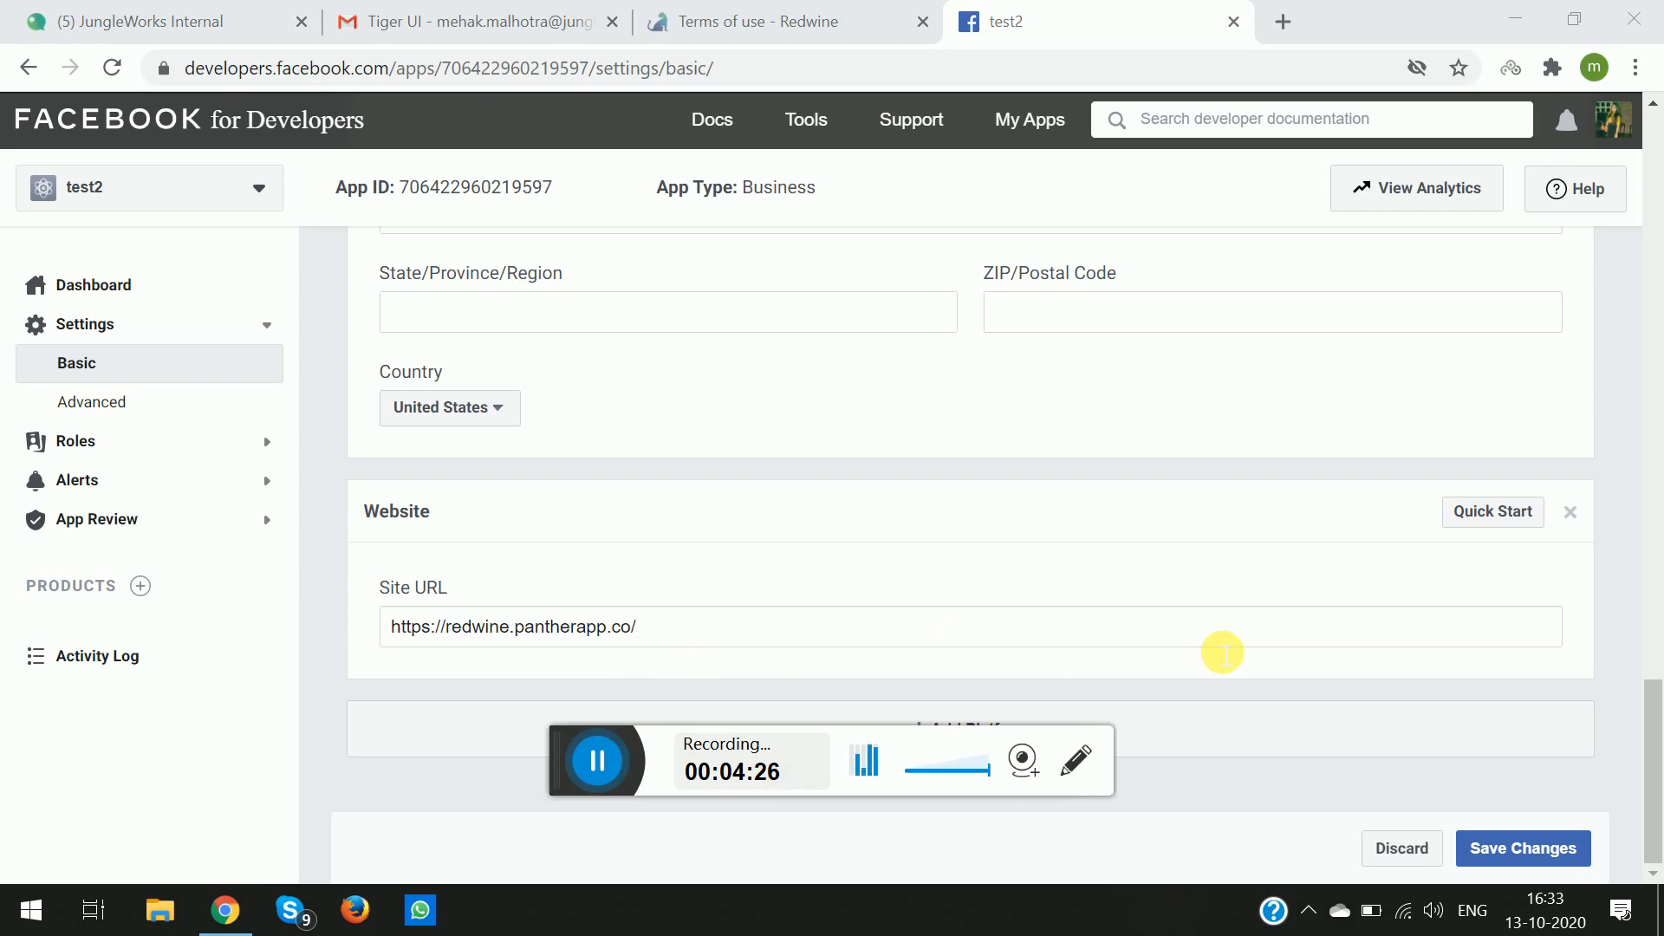
left_click(1502, 851)
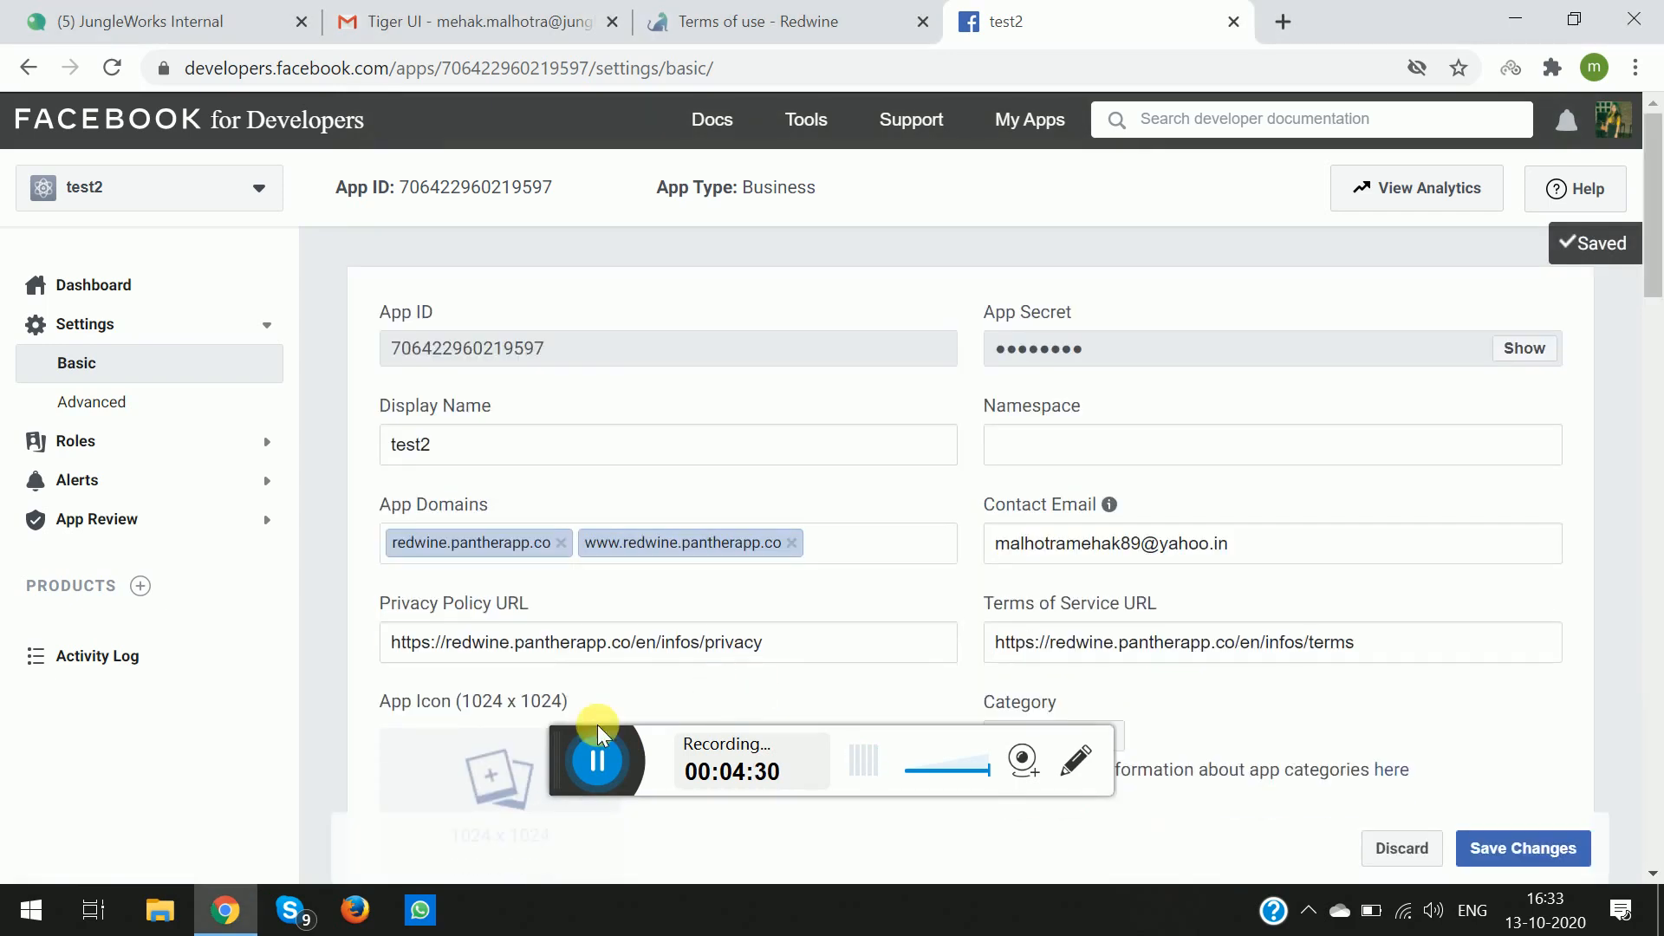
left_click(598, 732)
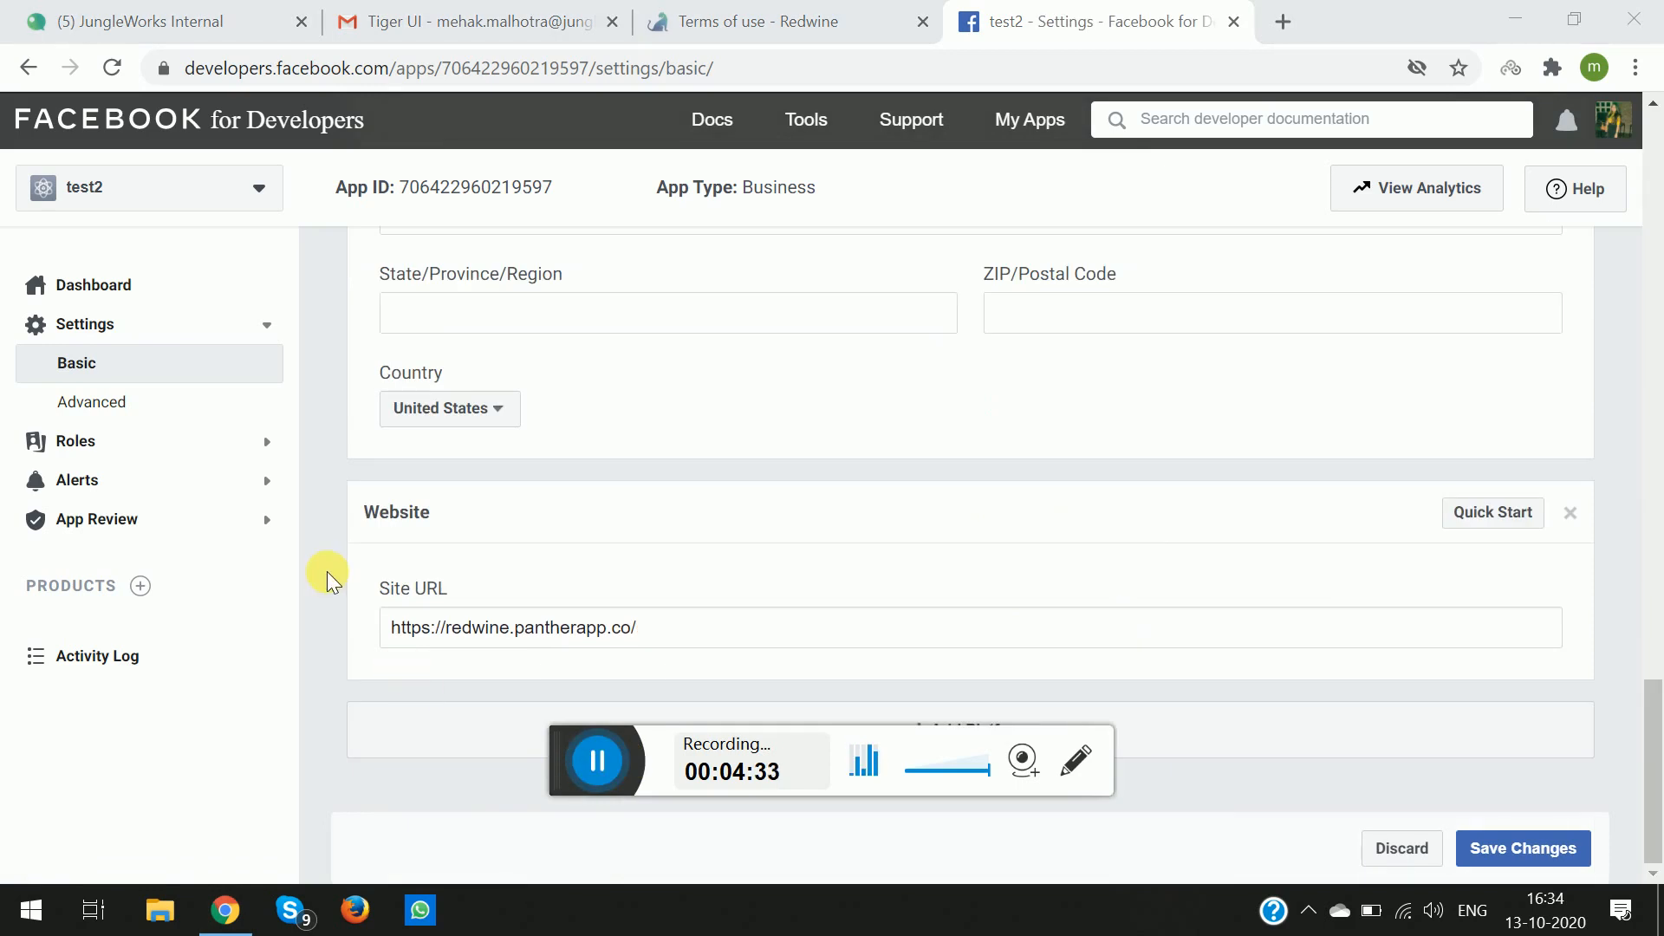
Add the Facebook Login product to the app and choose Web as its quickstart platform
scroll(325, 570, "up", 1)
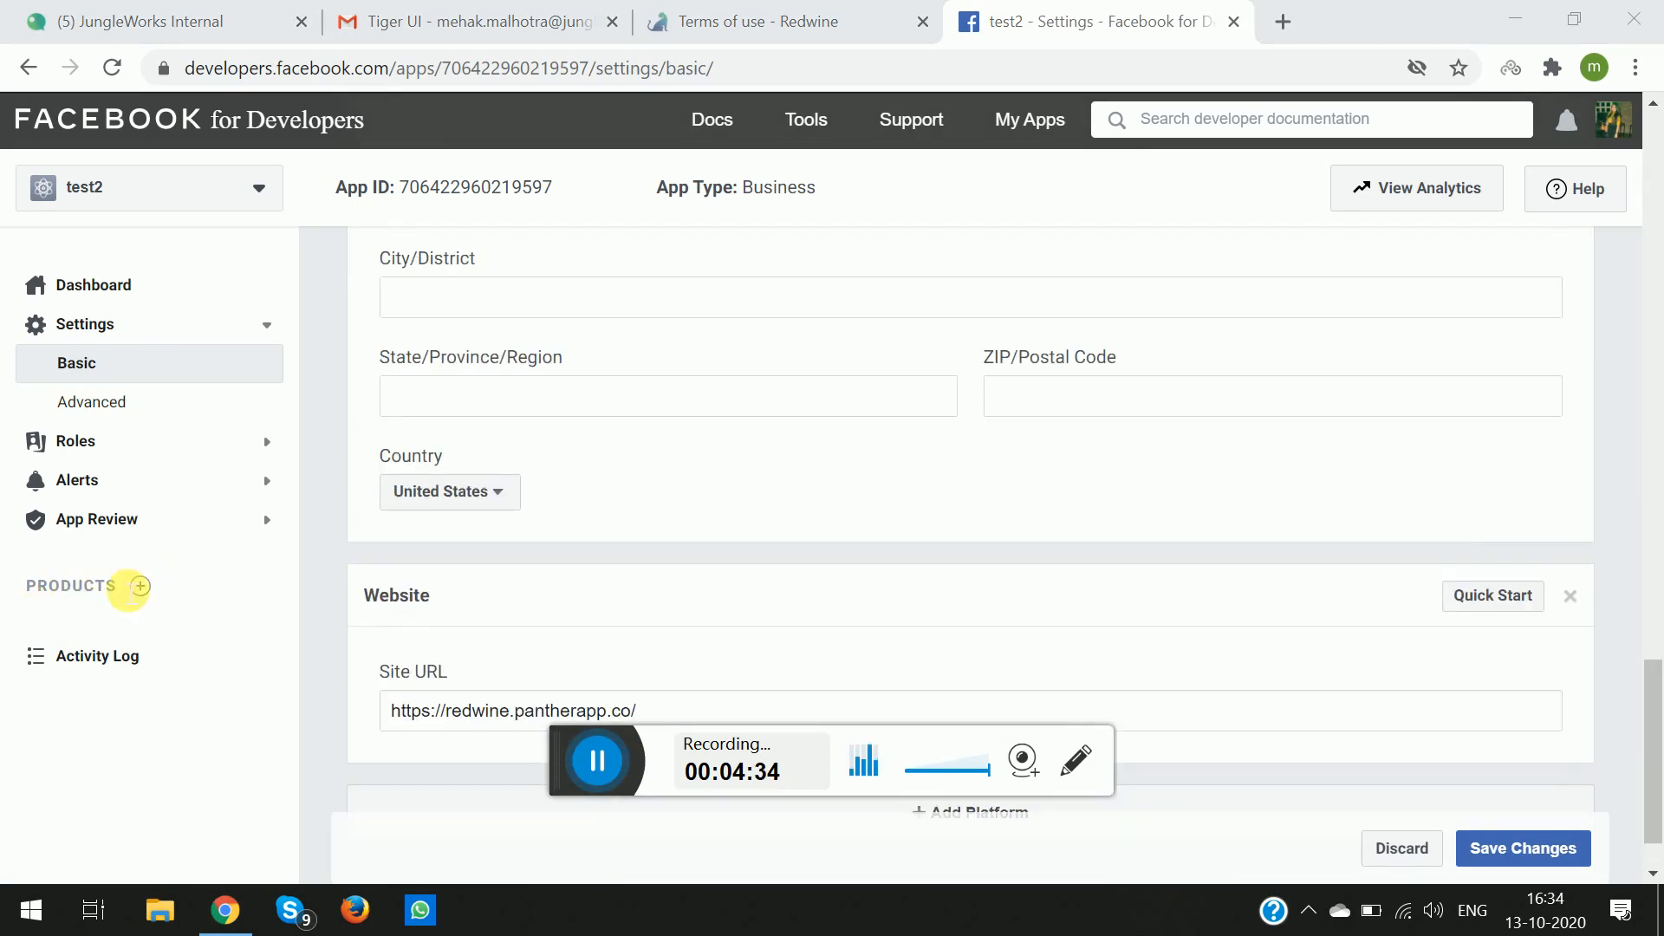
left_click(140, 587)
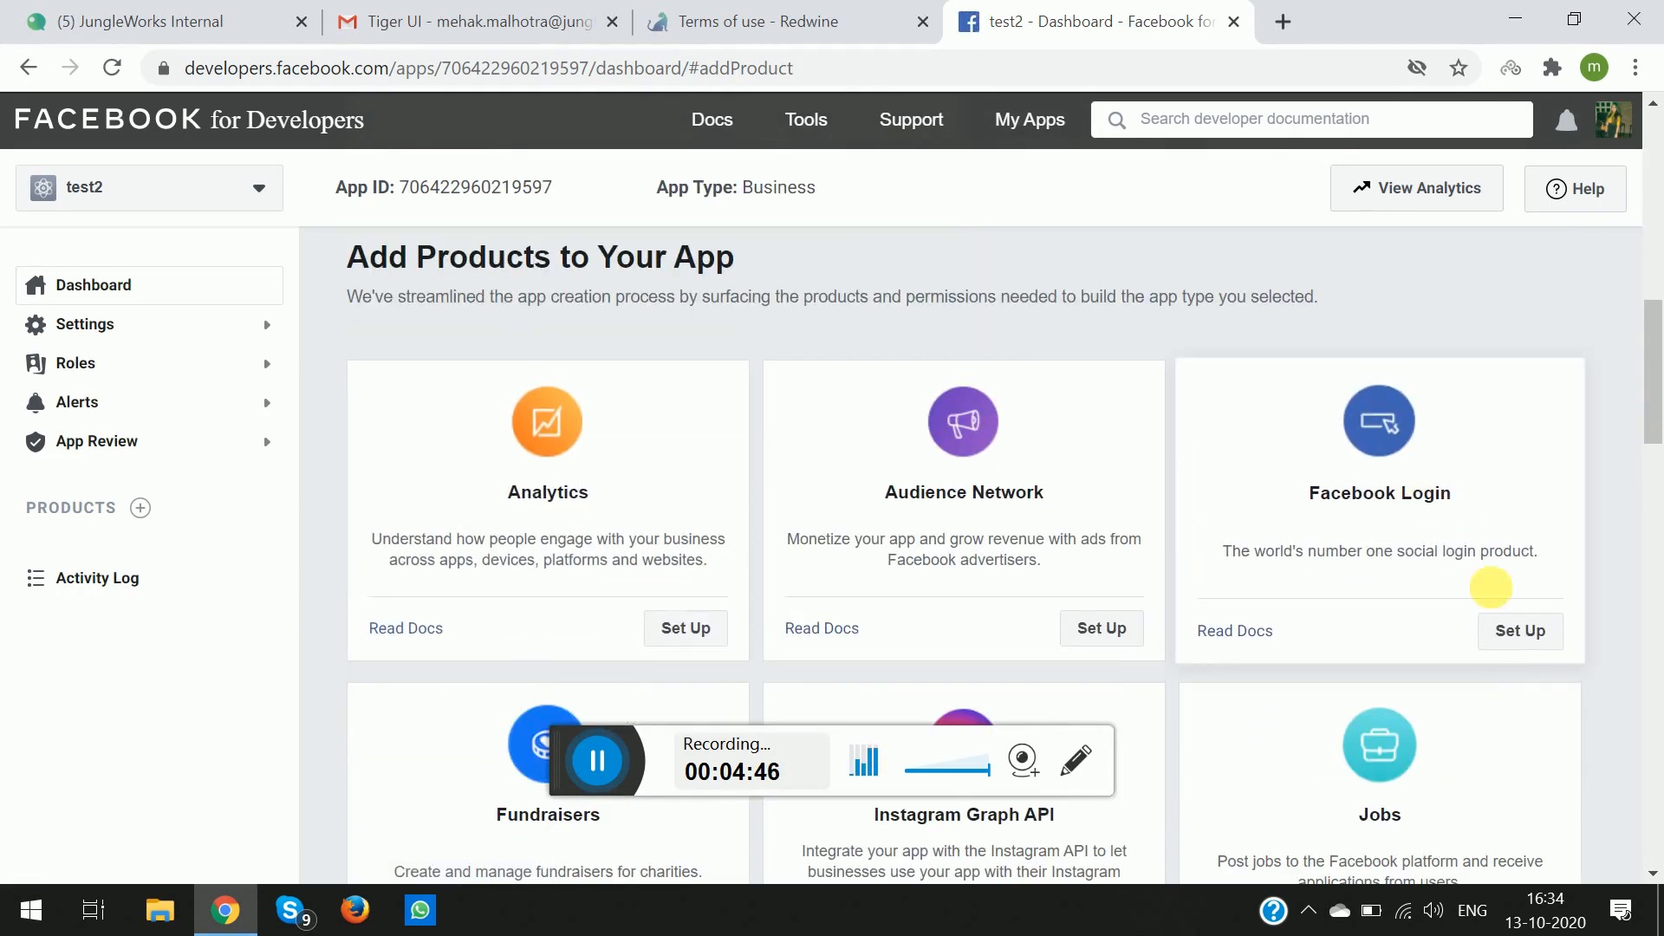
left_click(1511, 633)
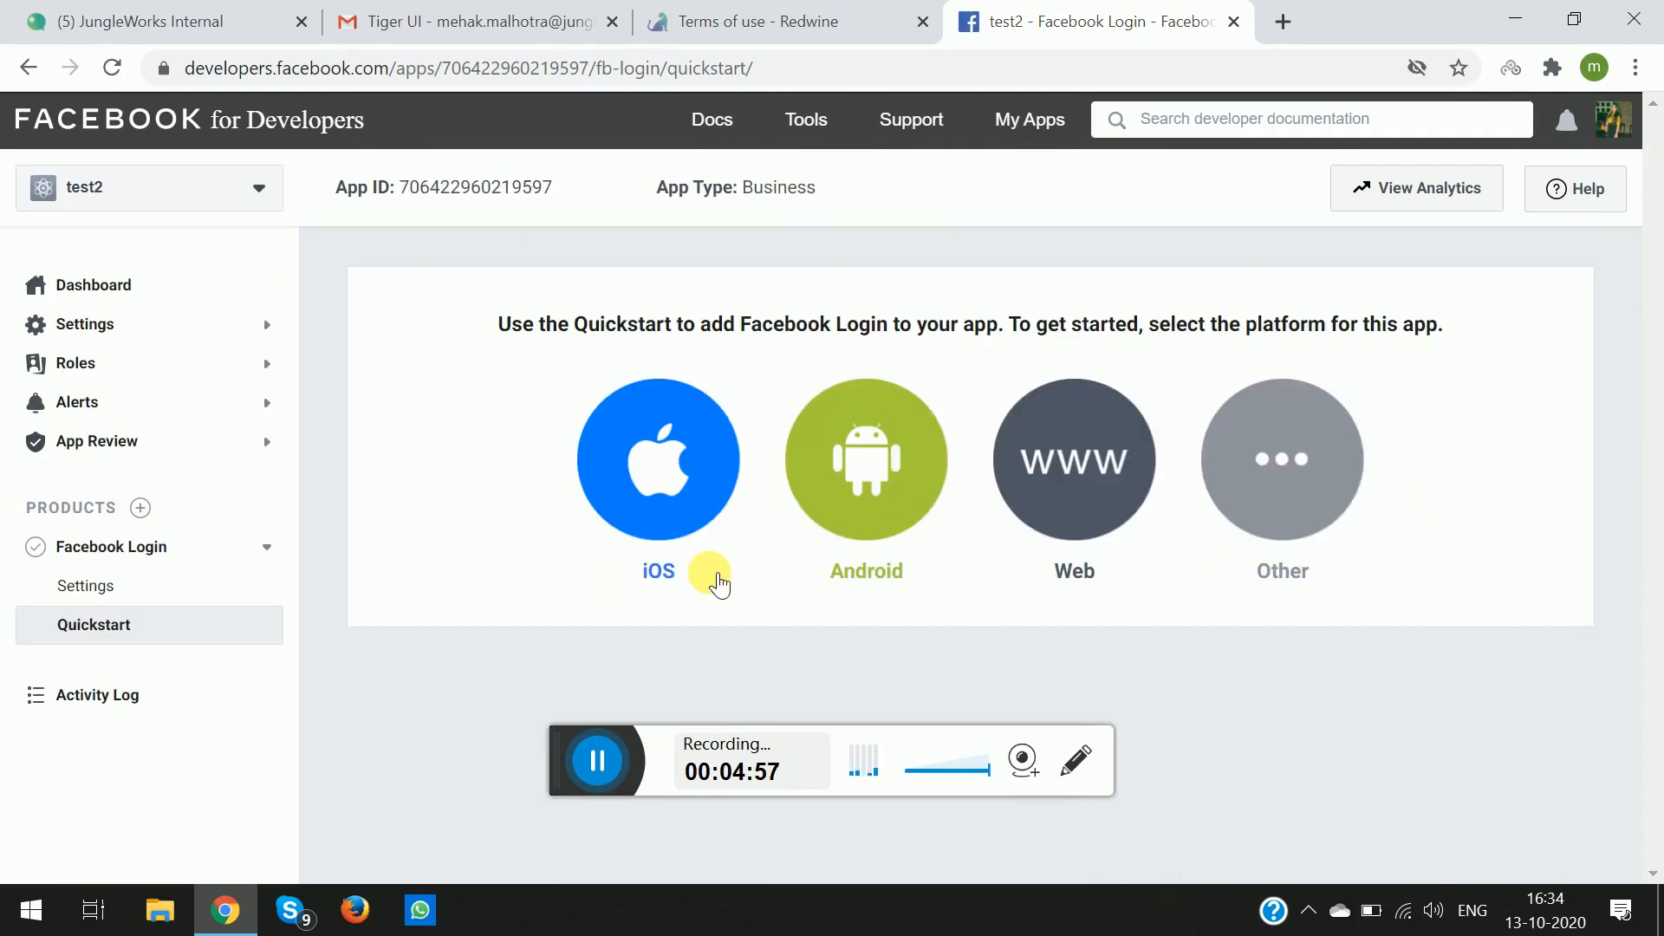
left_click(1072, 462)
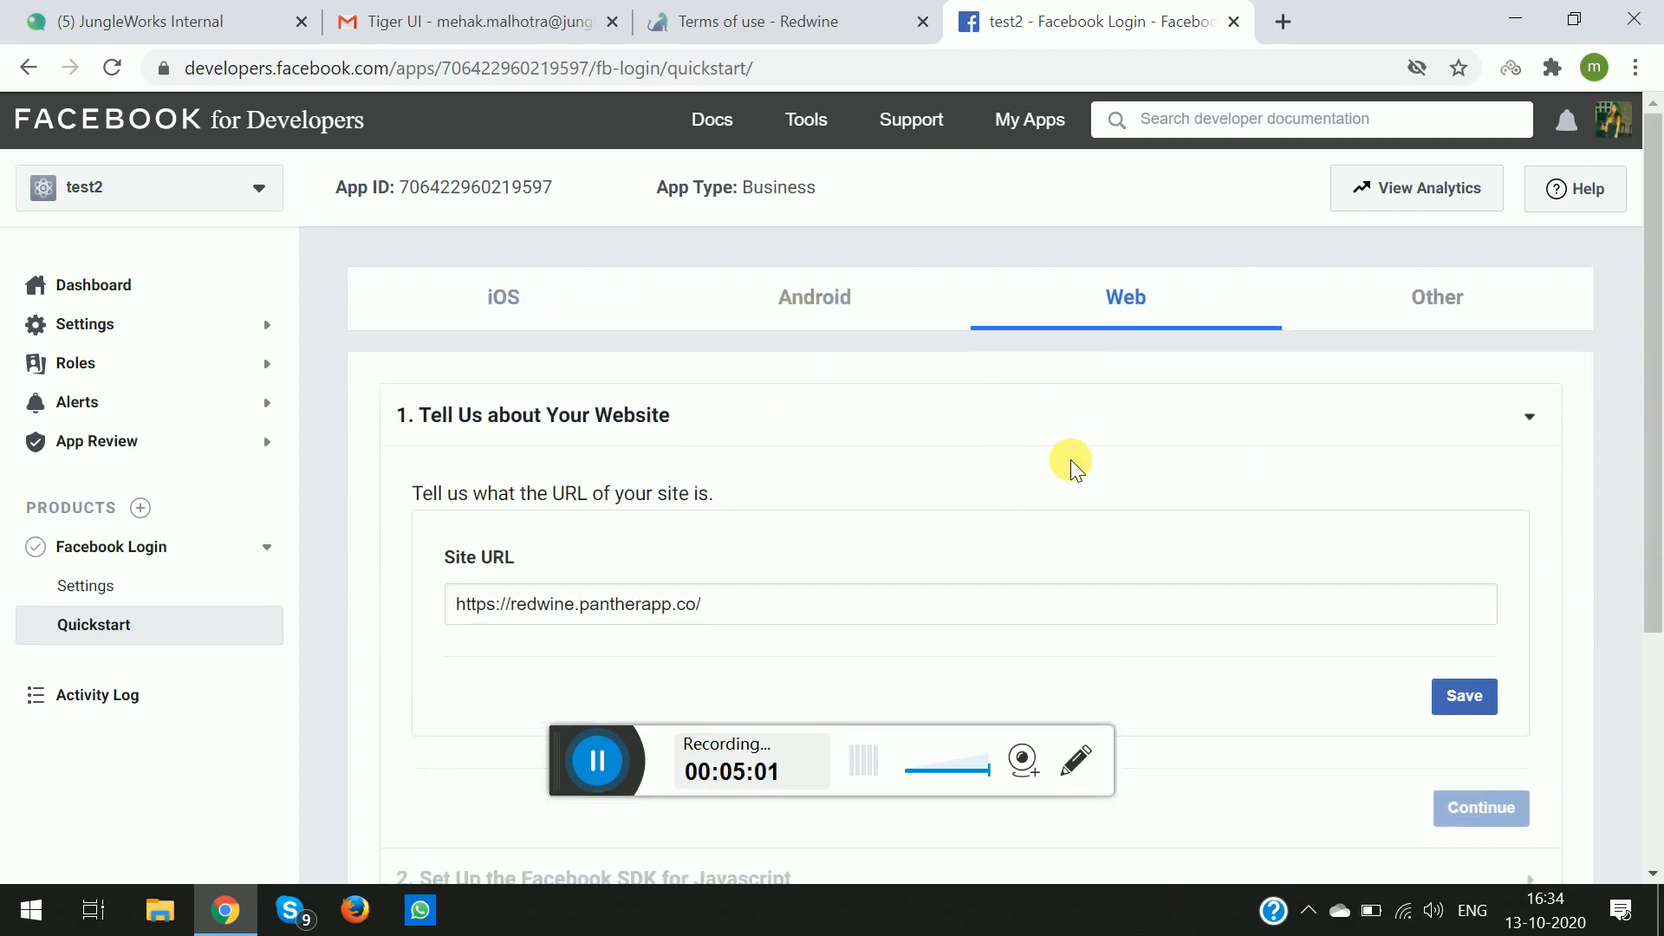
scroll(759, 602, "down", 1)
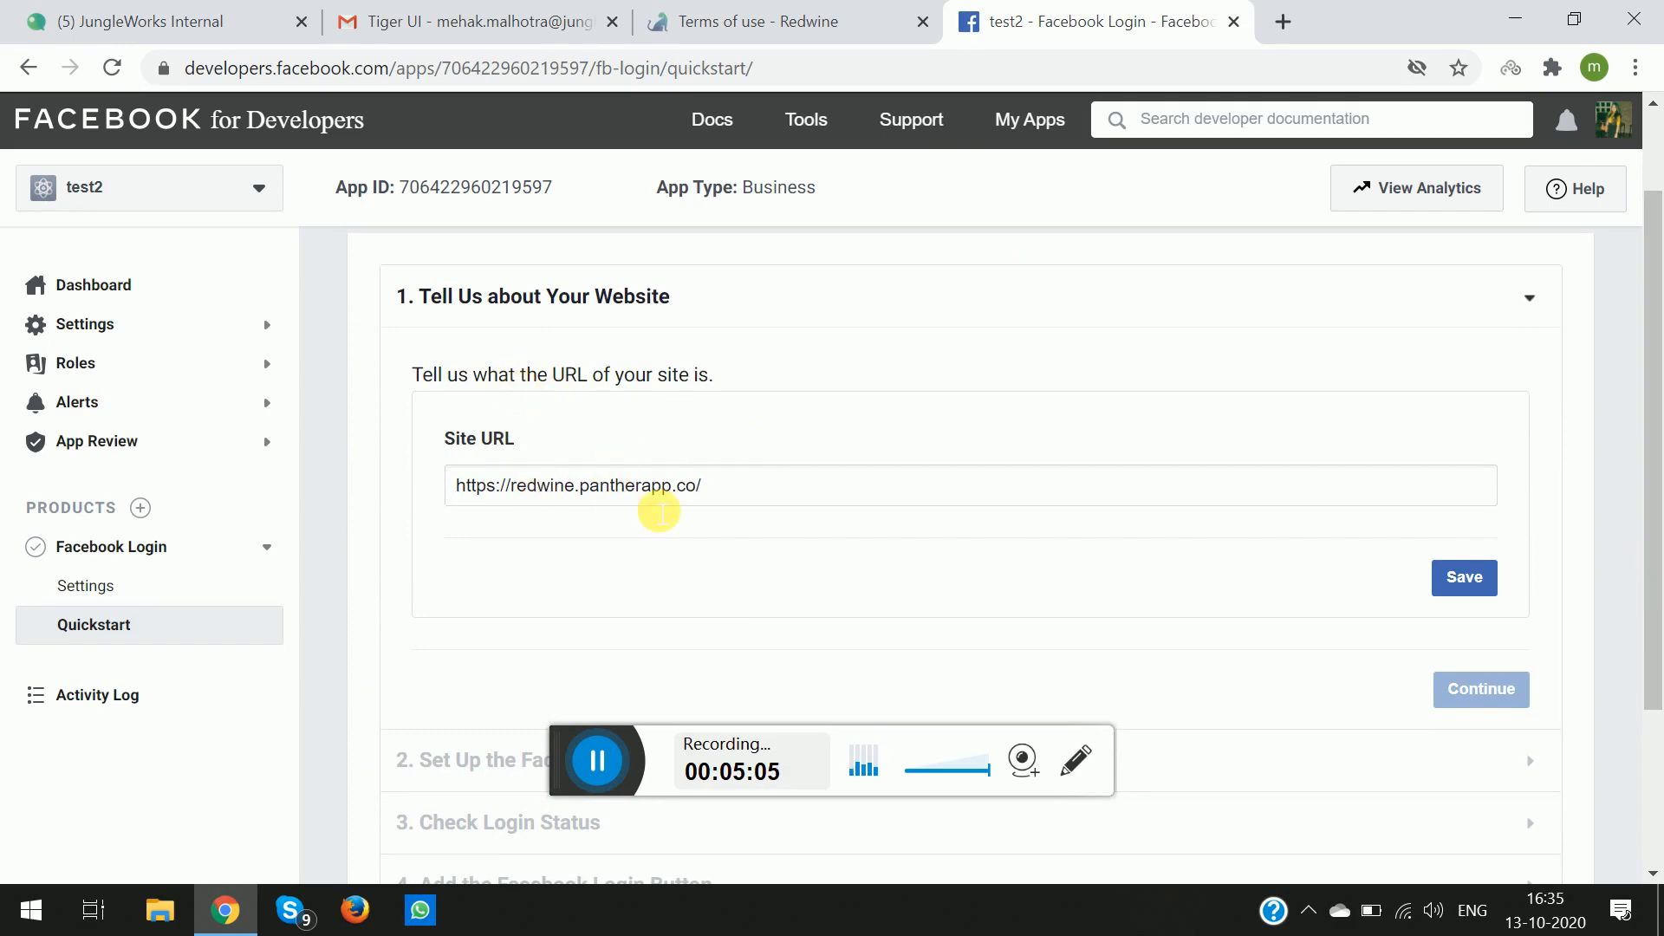
Save the website's Site URL in the Facebook Login quickstart and continue to the JavaScript SDK section
scroll(803, 524, "down", 1)
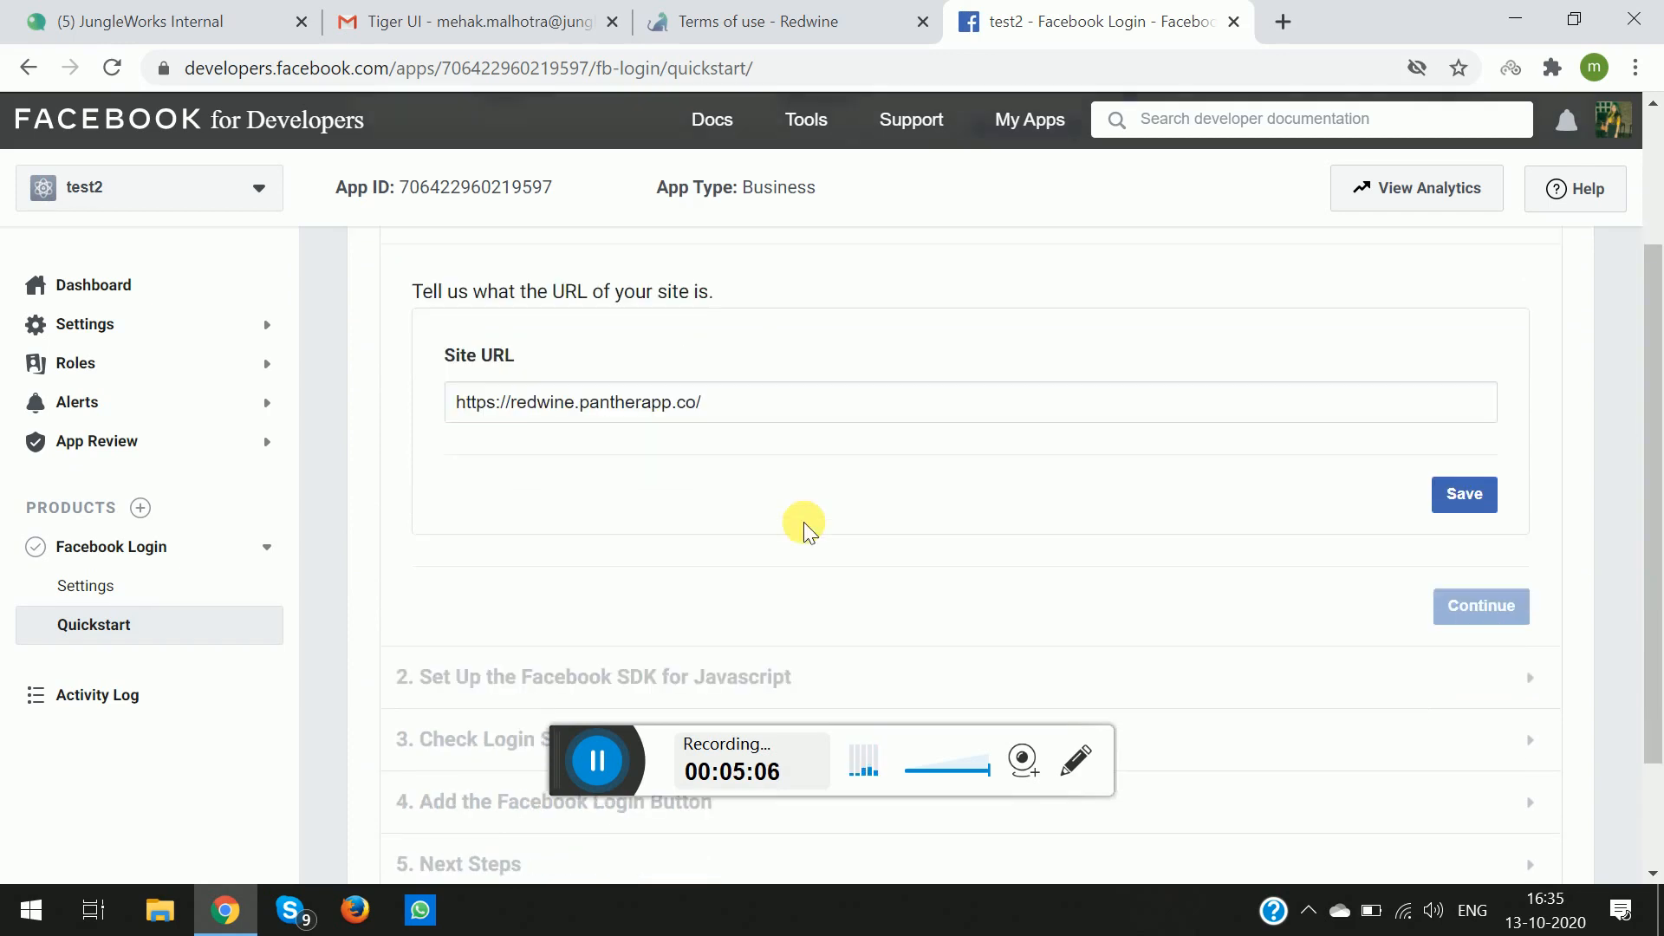
left_click(1474, 498)
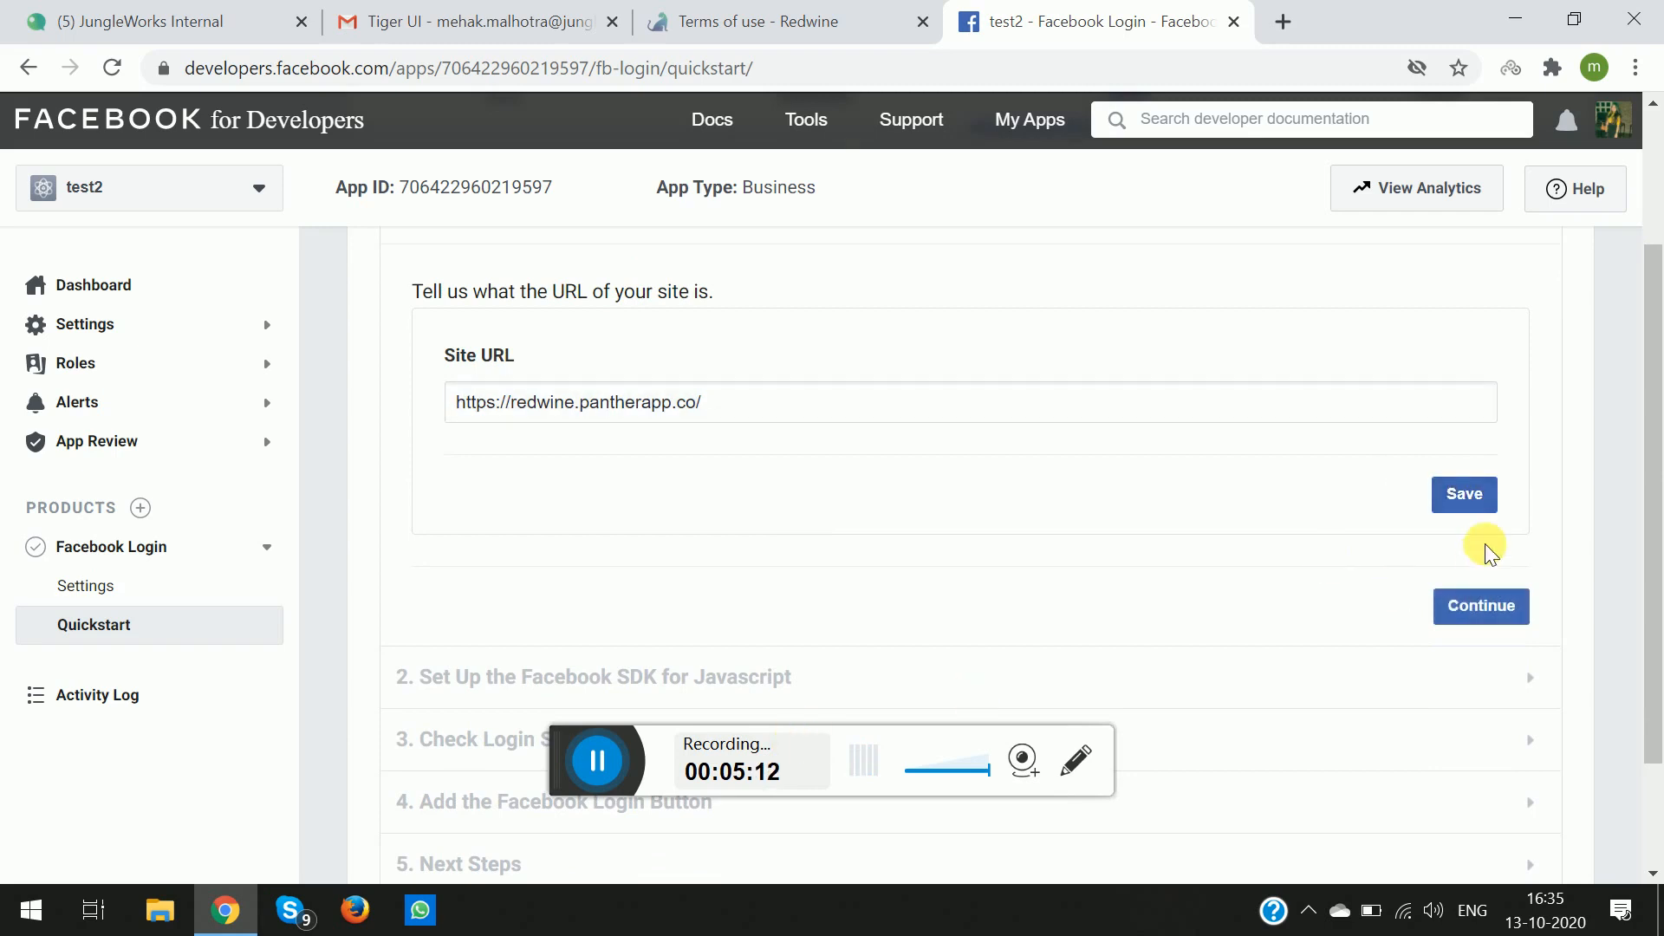
left_click(1456, 493)
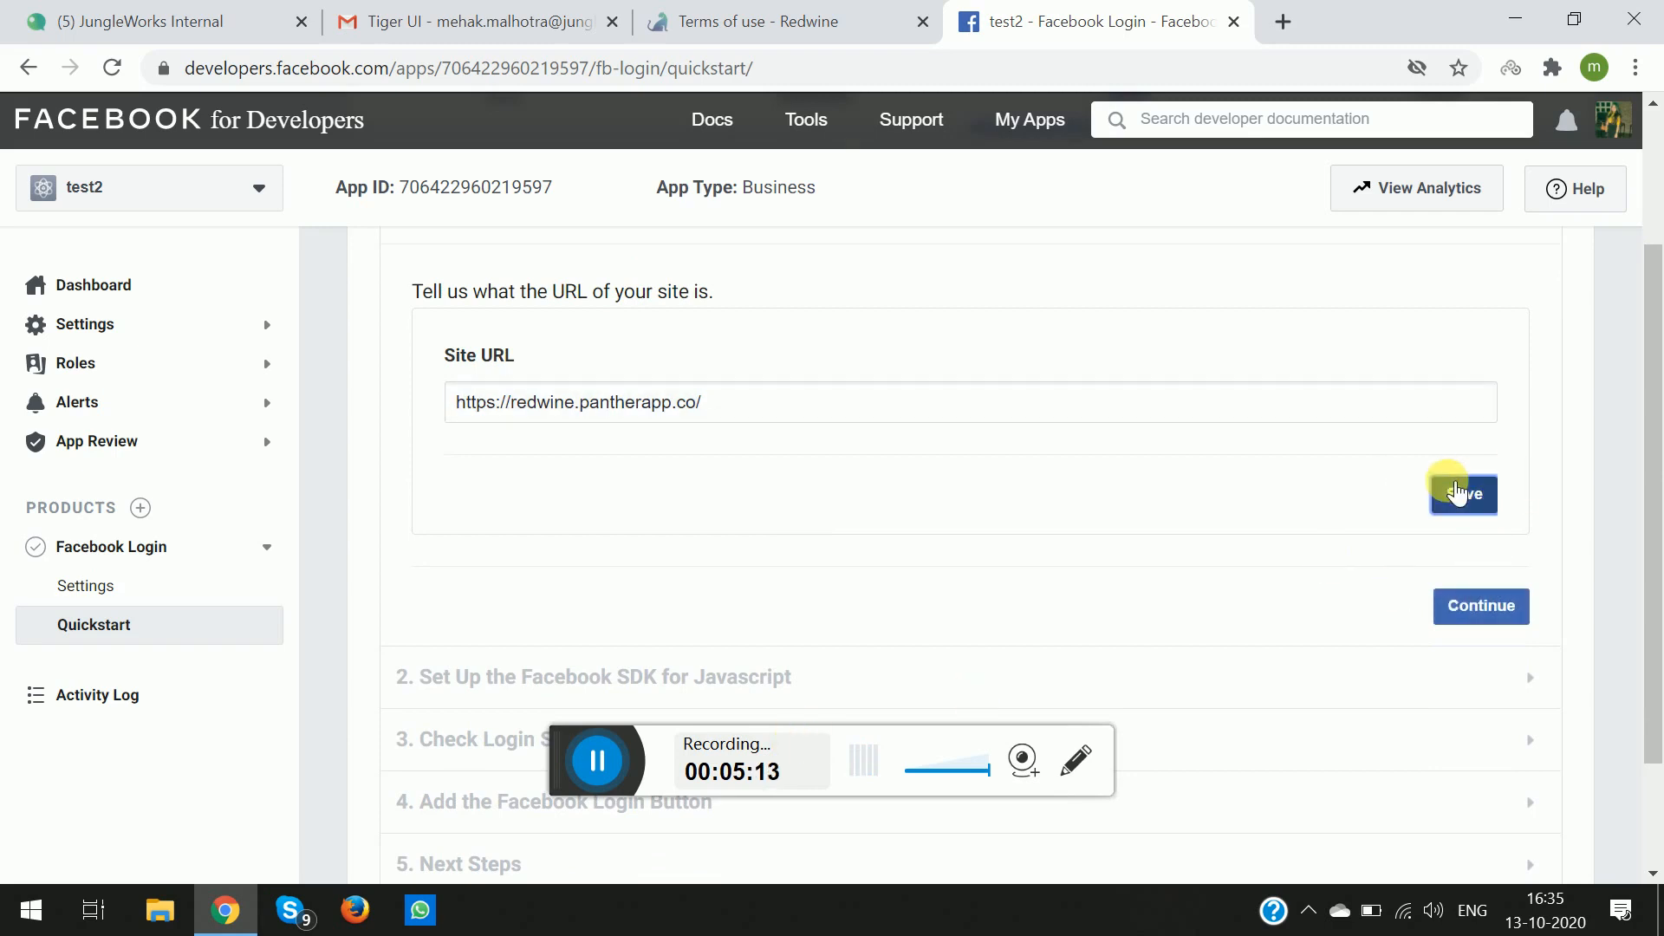
left_click(1484, 606)
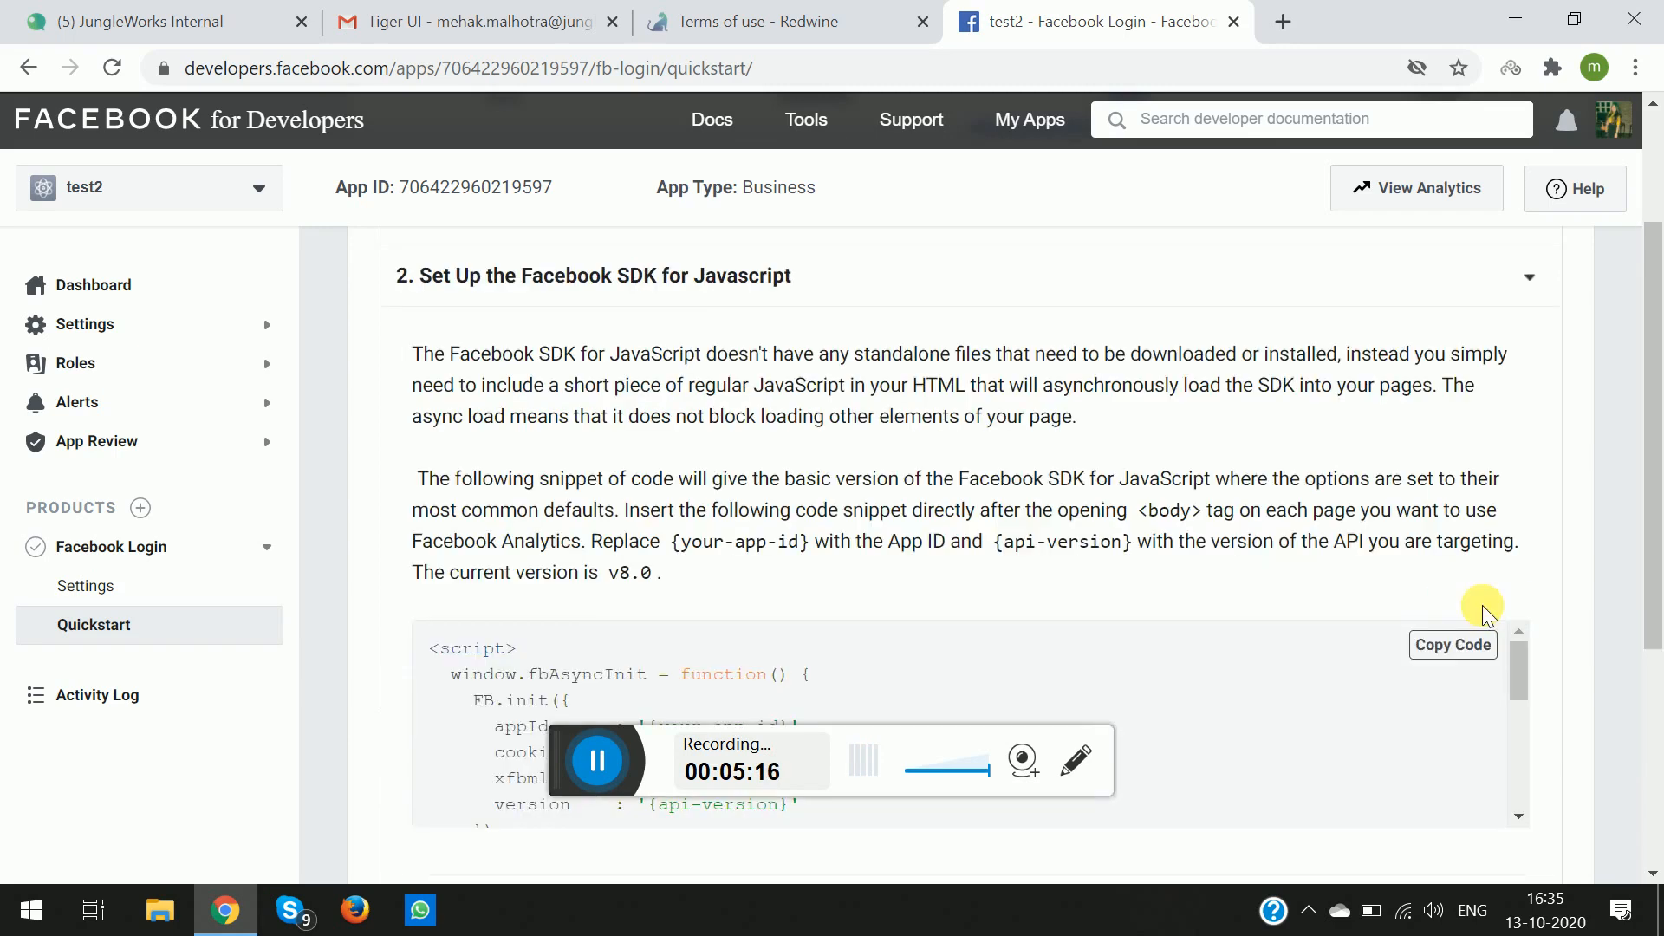
Advance through the quickstart's SDK, login status and login button sections to Next Steps
scroll(693, 637, "down", 2)
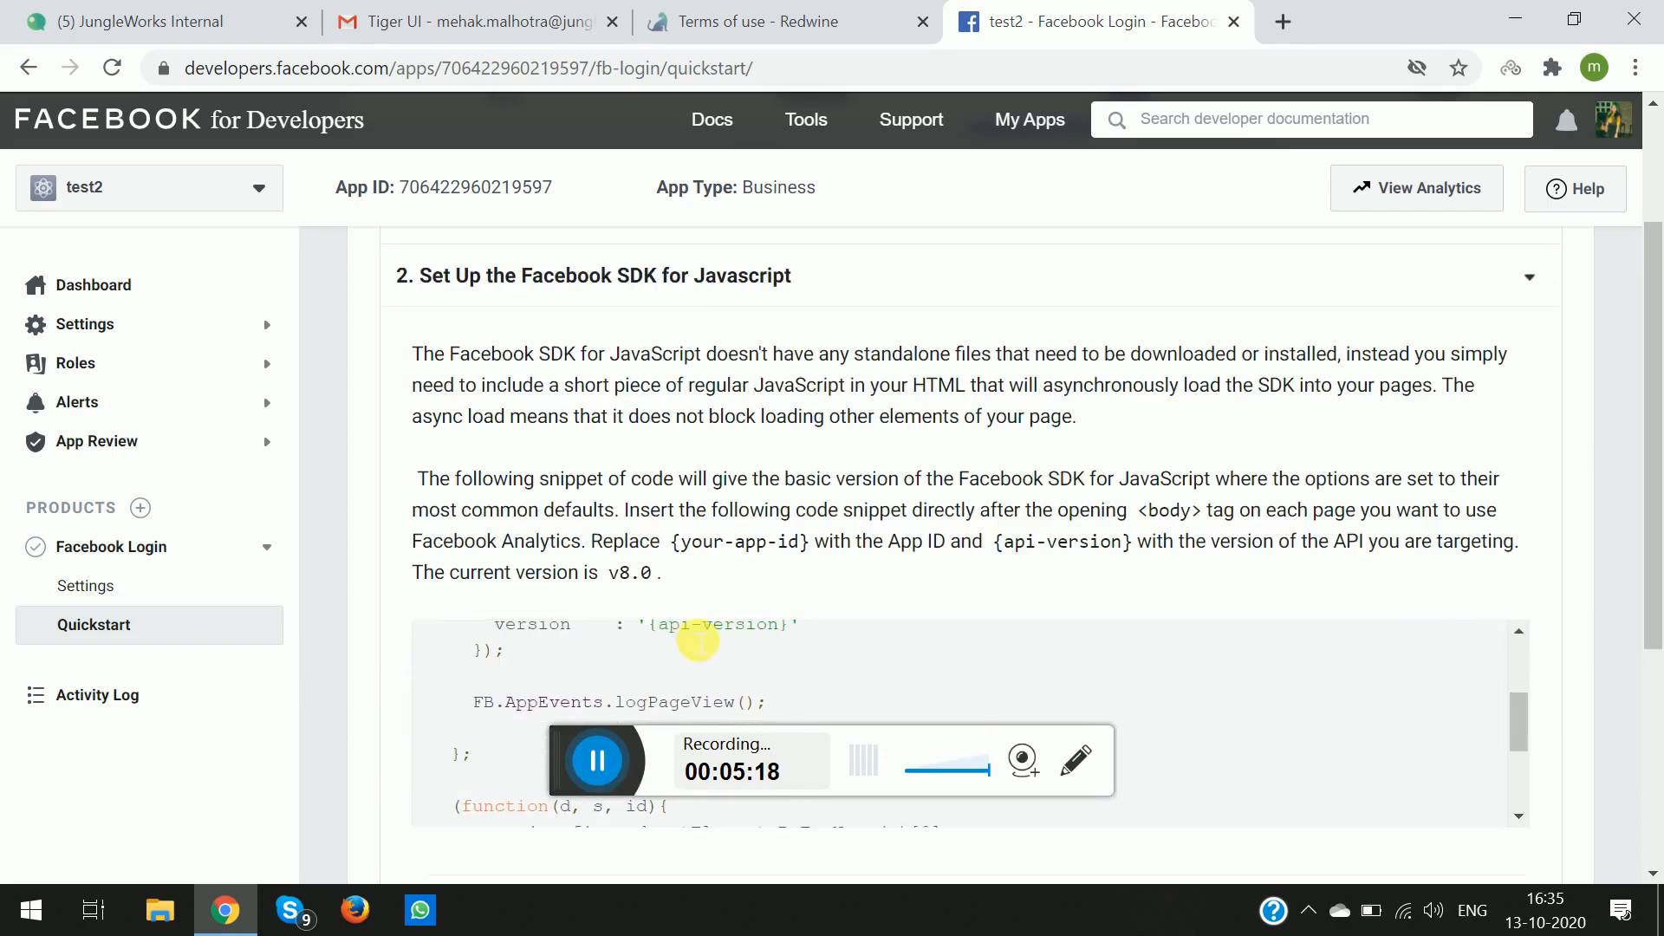
scroll(698, 641, "down", 6)
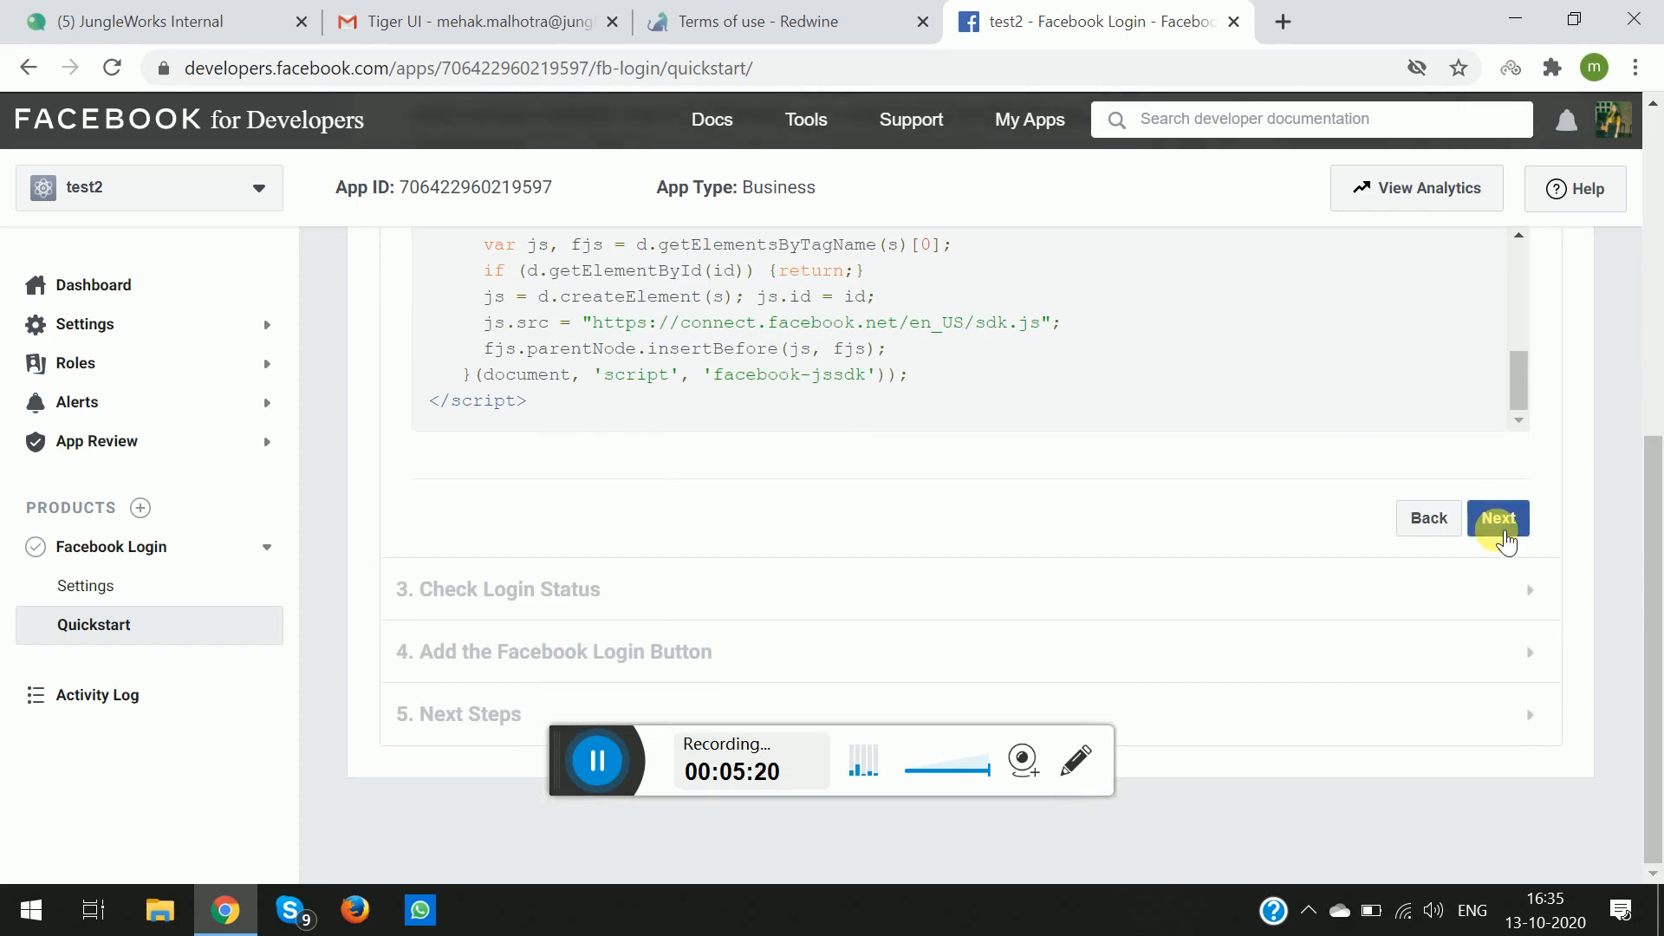
left_click(1499, 518)
scroll(1053, 589, "down", 6)
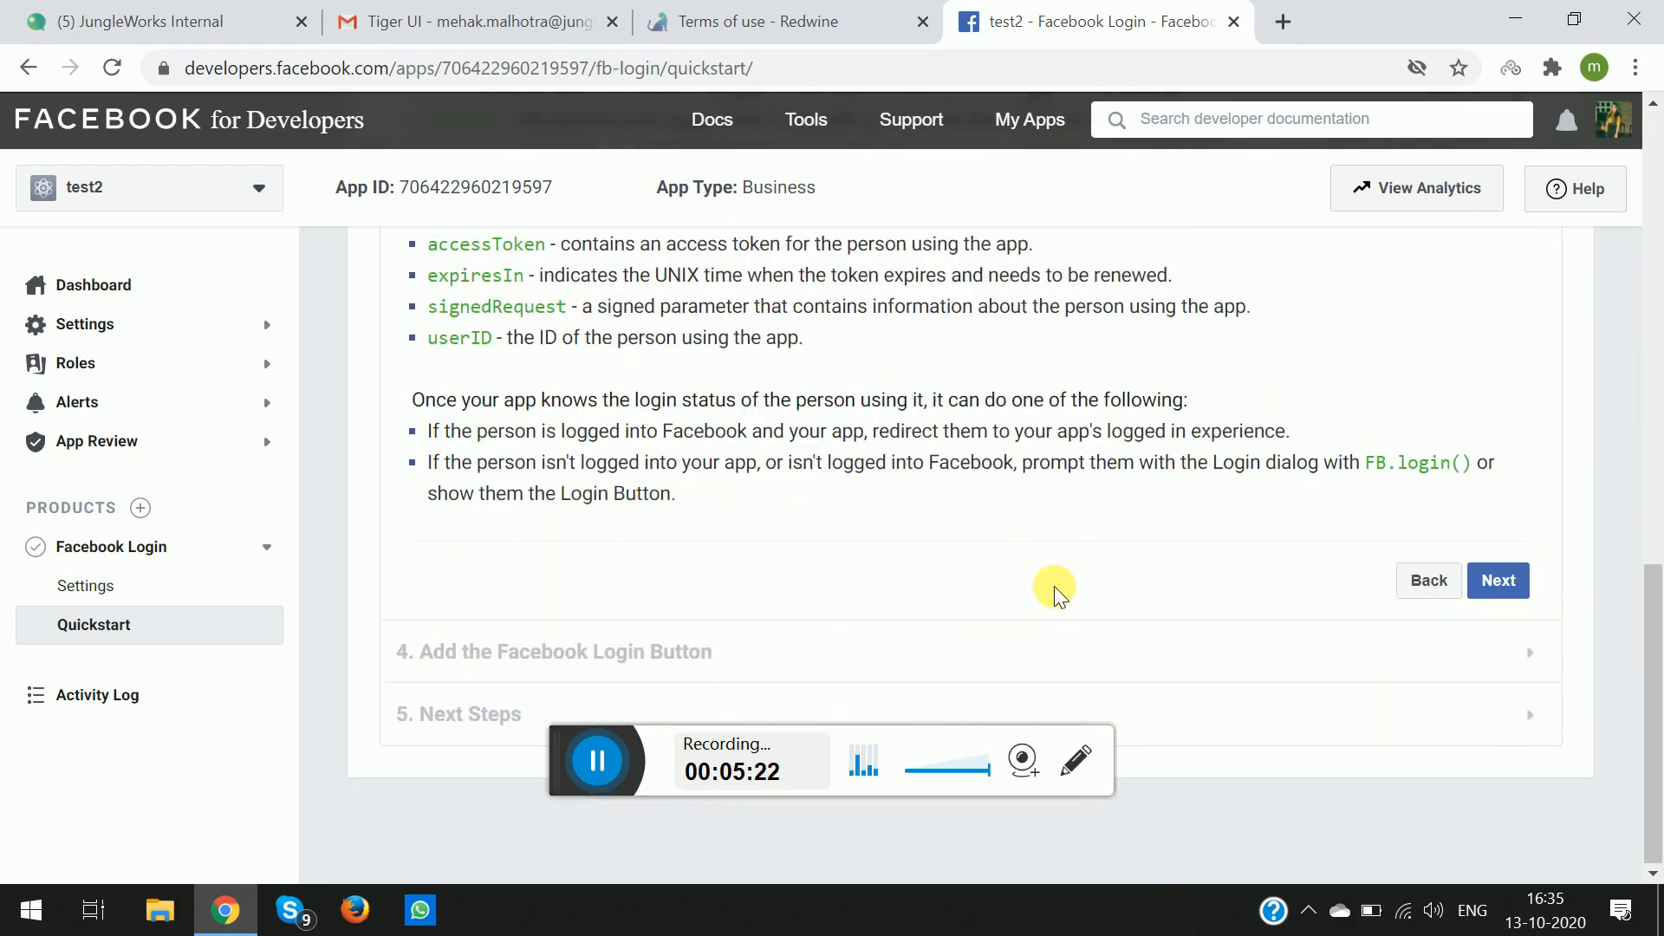
left_click(1492, 581)
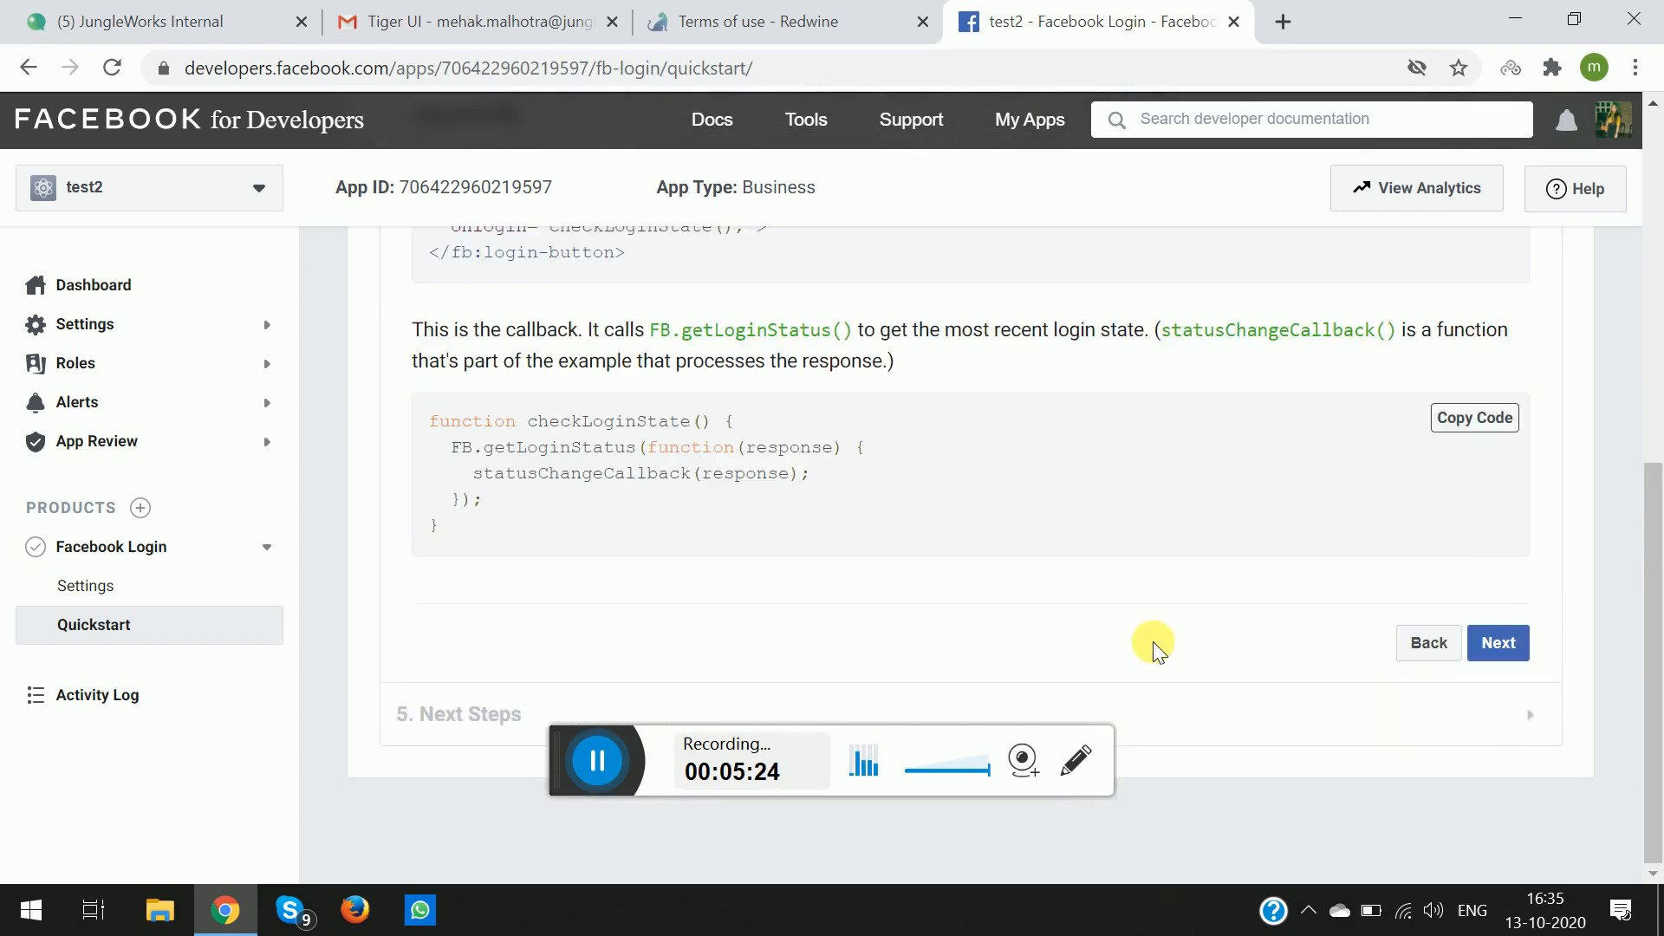
left_click(1500, 643)
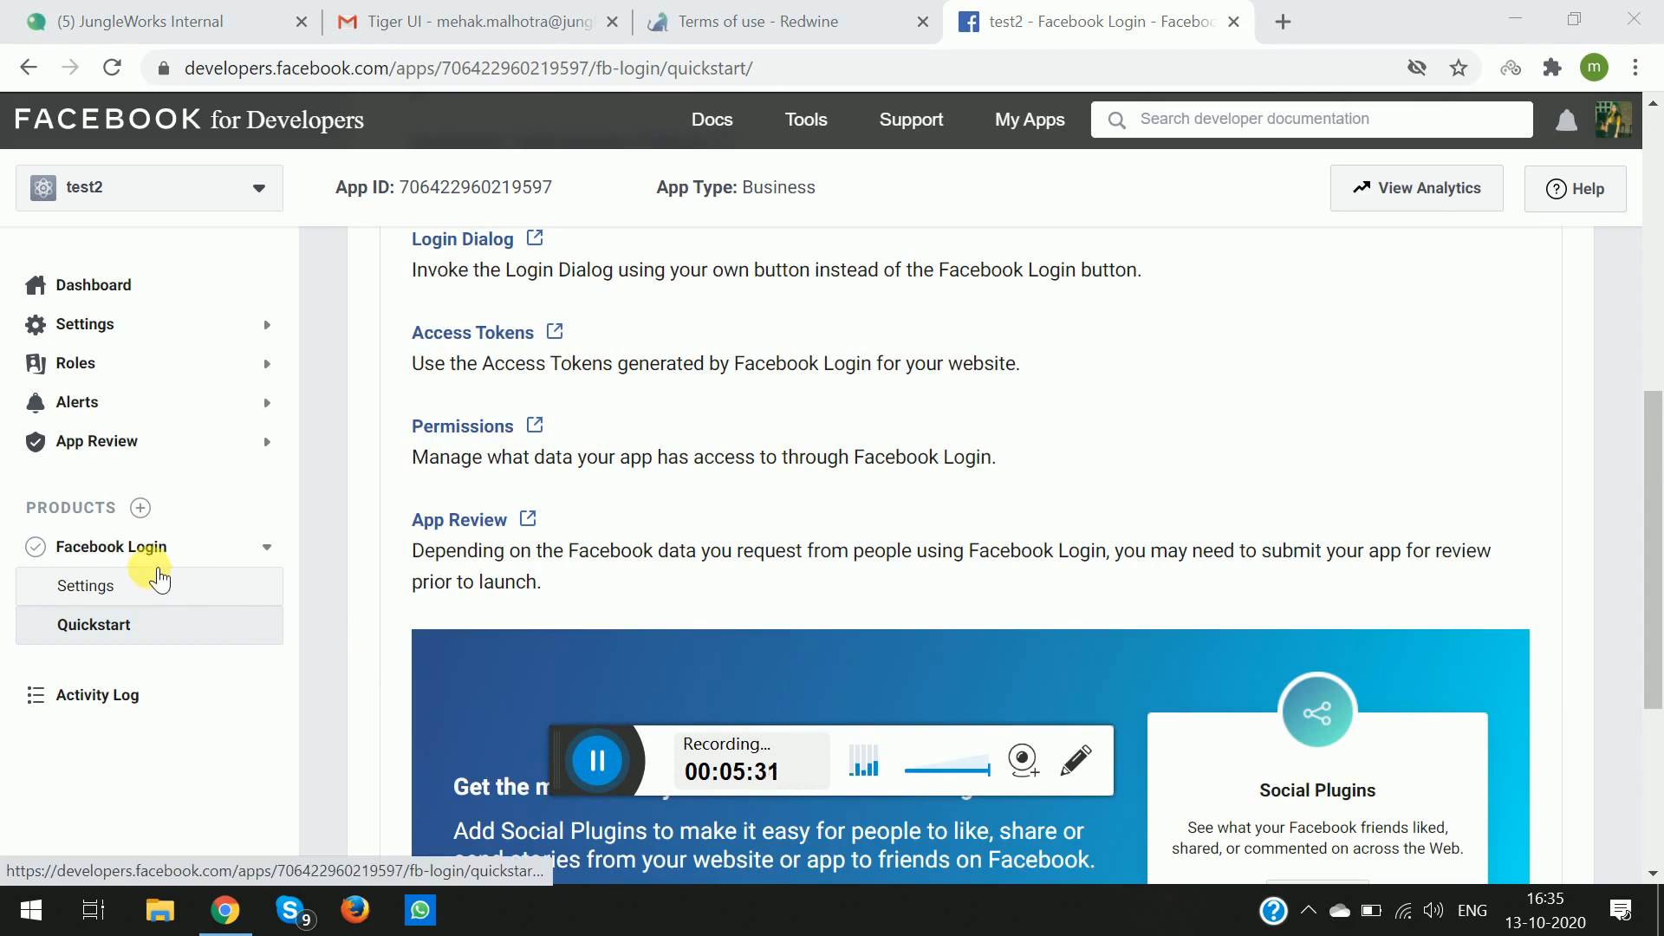
Open the Facebook Login settings and enable Embedded Browser OAuth Login
left_click(109, 587)
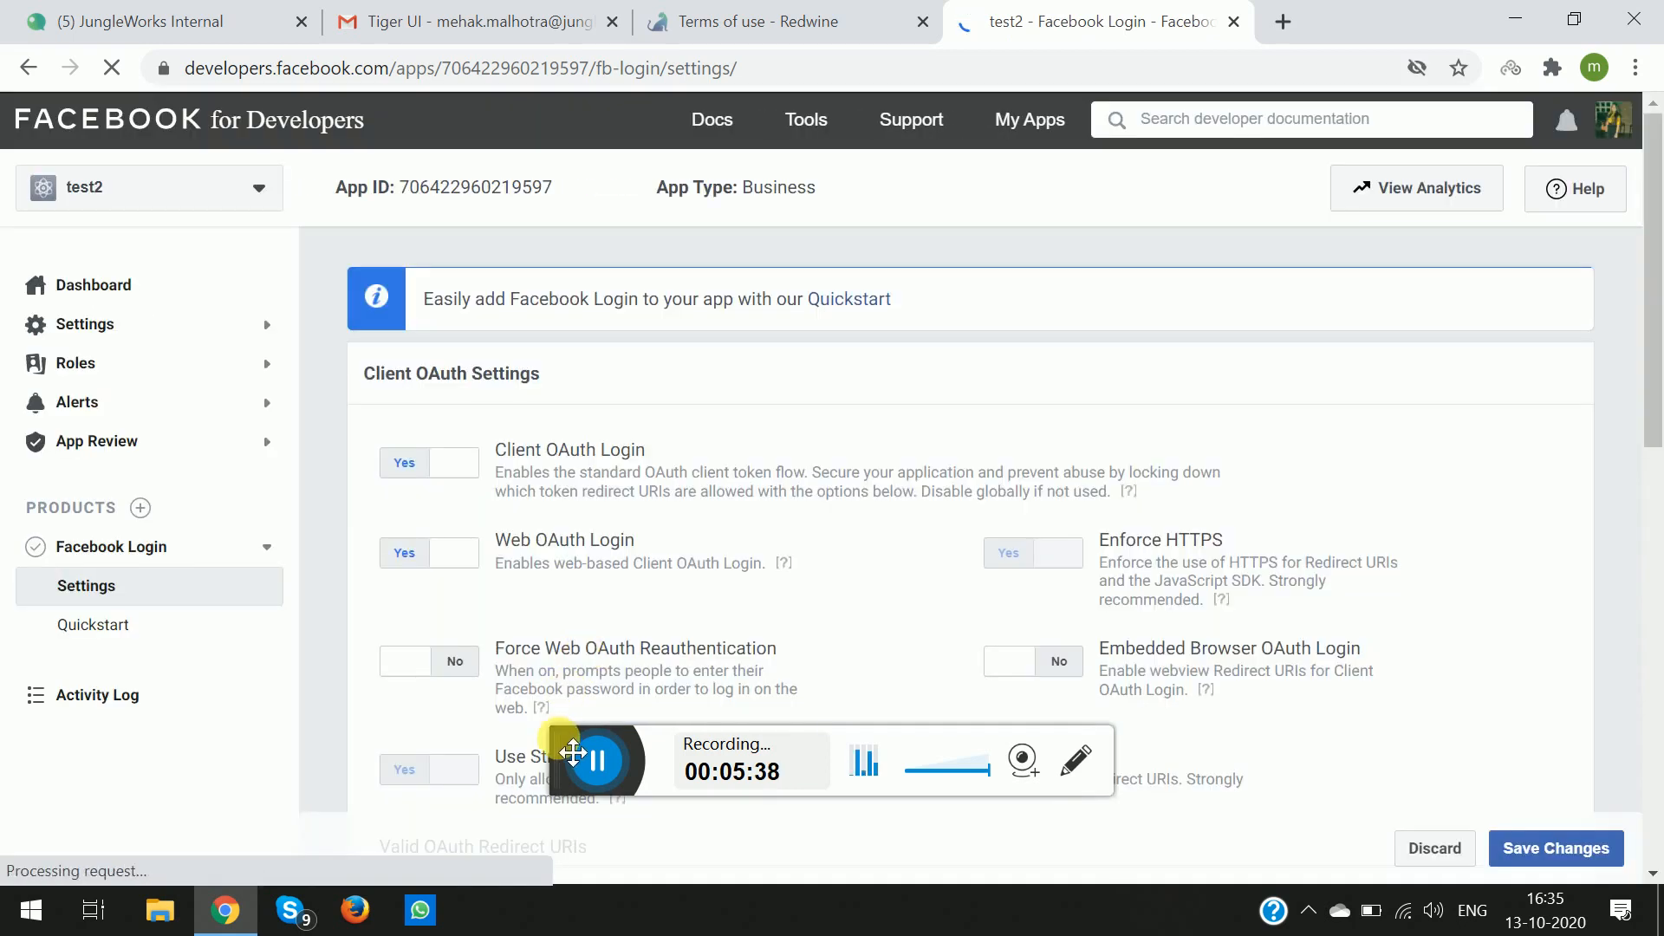
left_click_drag(581, 776, 613, 891)
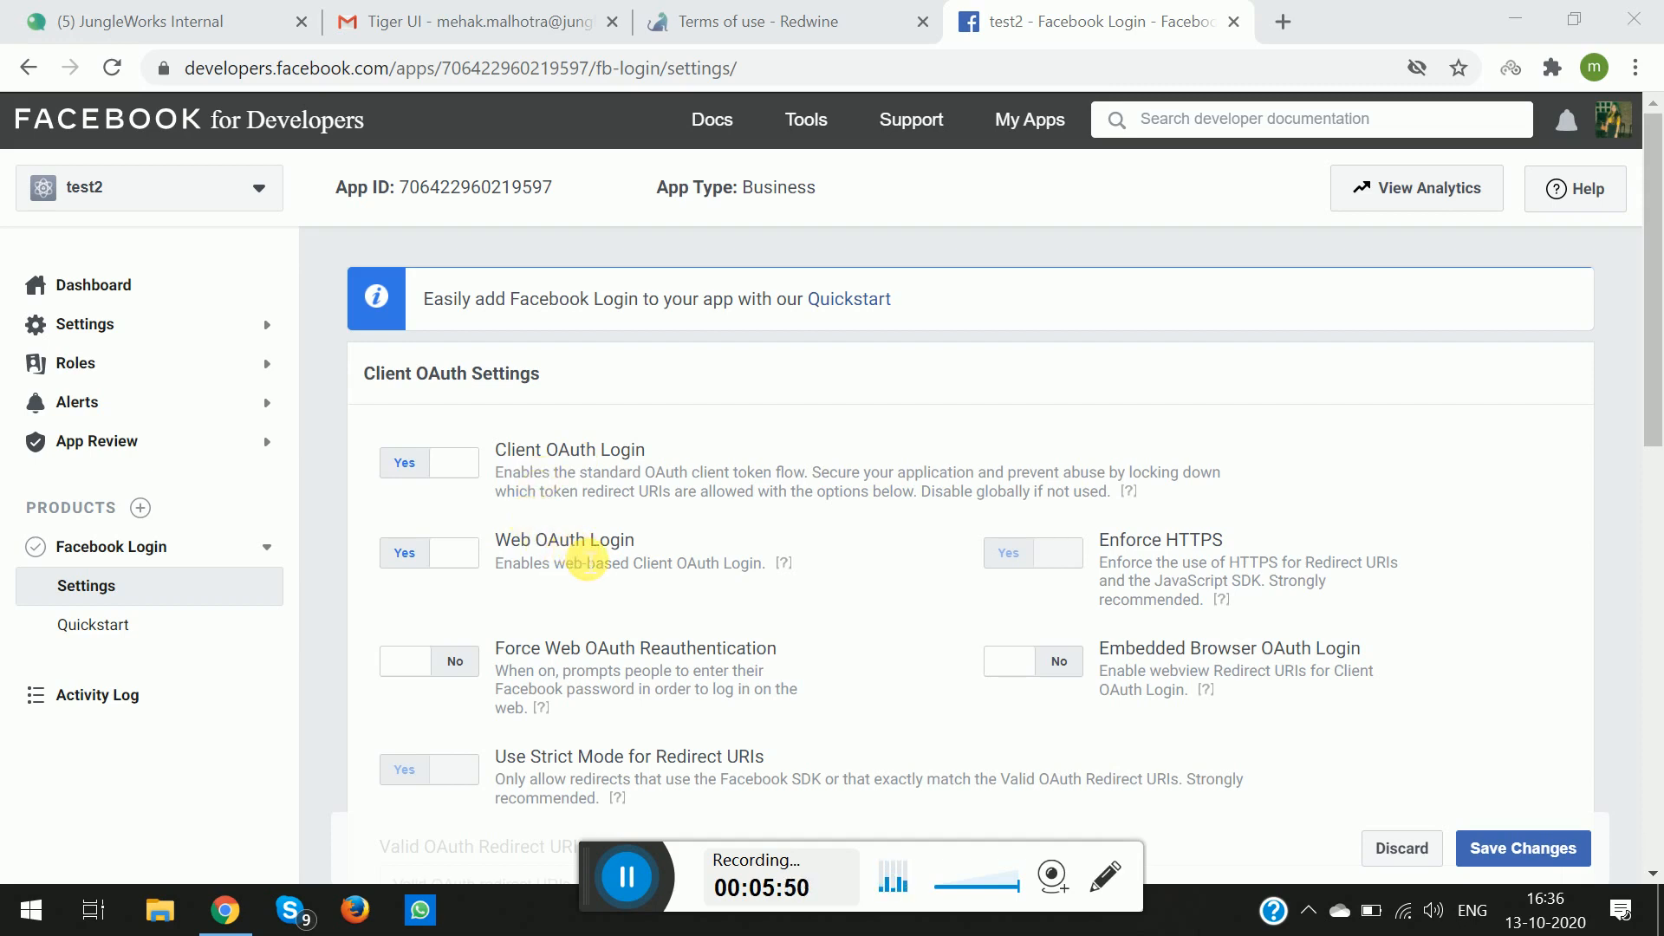
scroll(1144, 631, "down", 1)
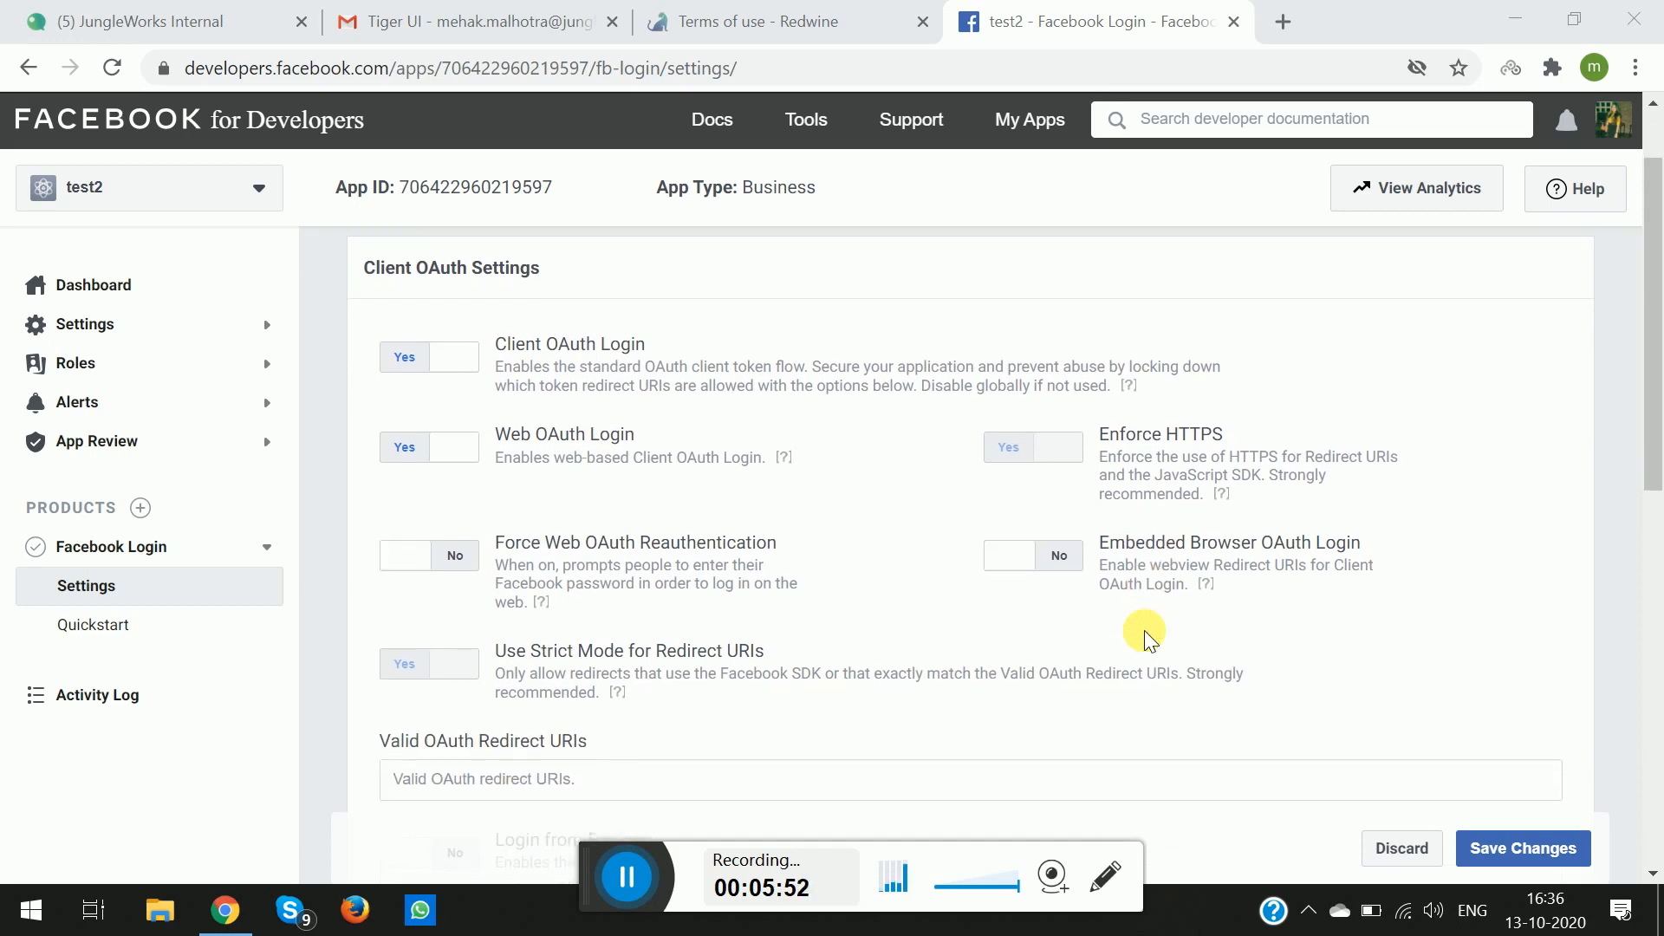
scroll(477, 545, "down", 3)
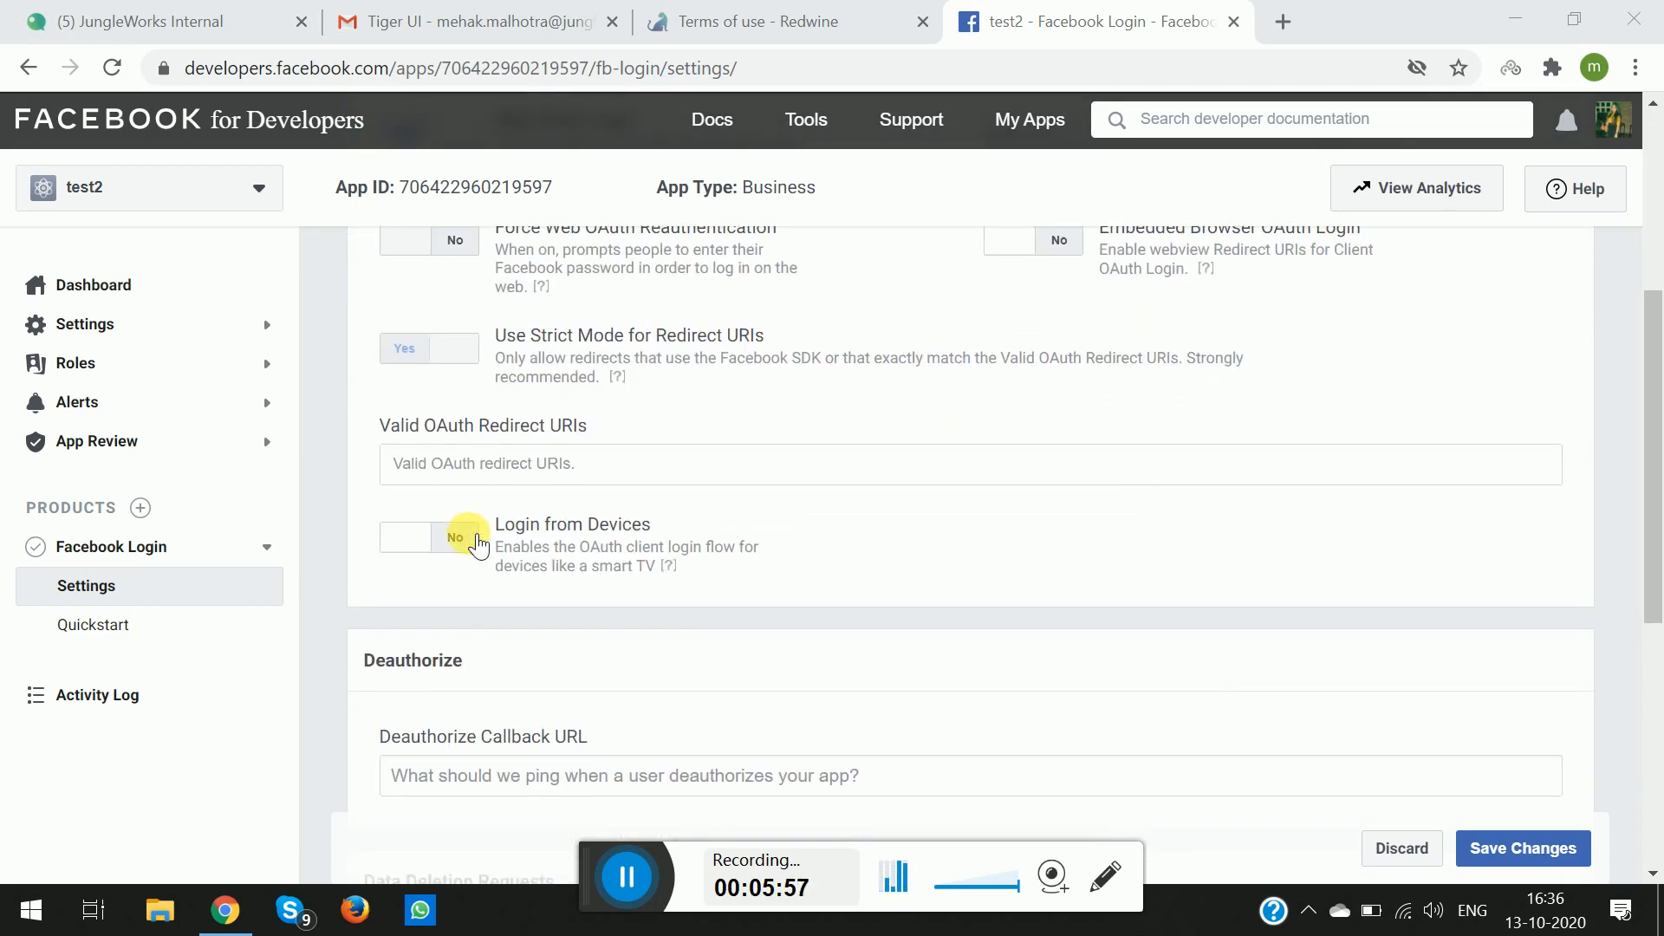
scroll(477, 545, "up", 1)
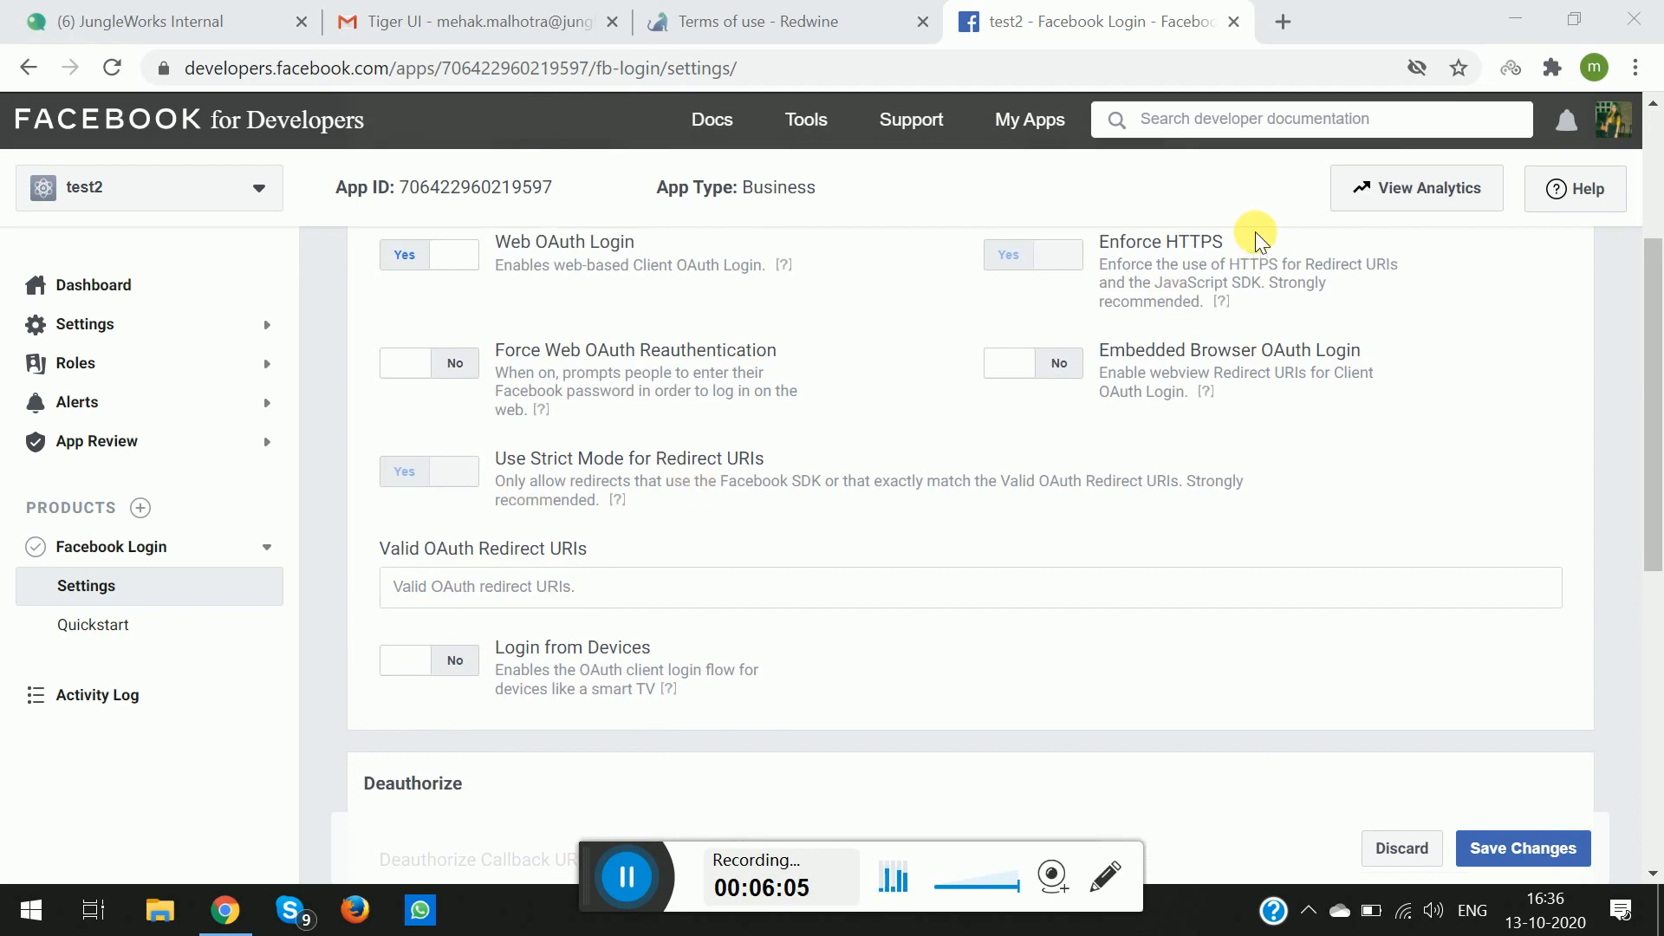
scroll(1248, 243, "up", 1)
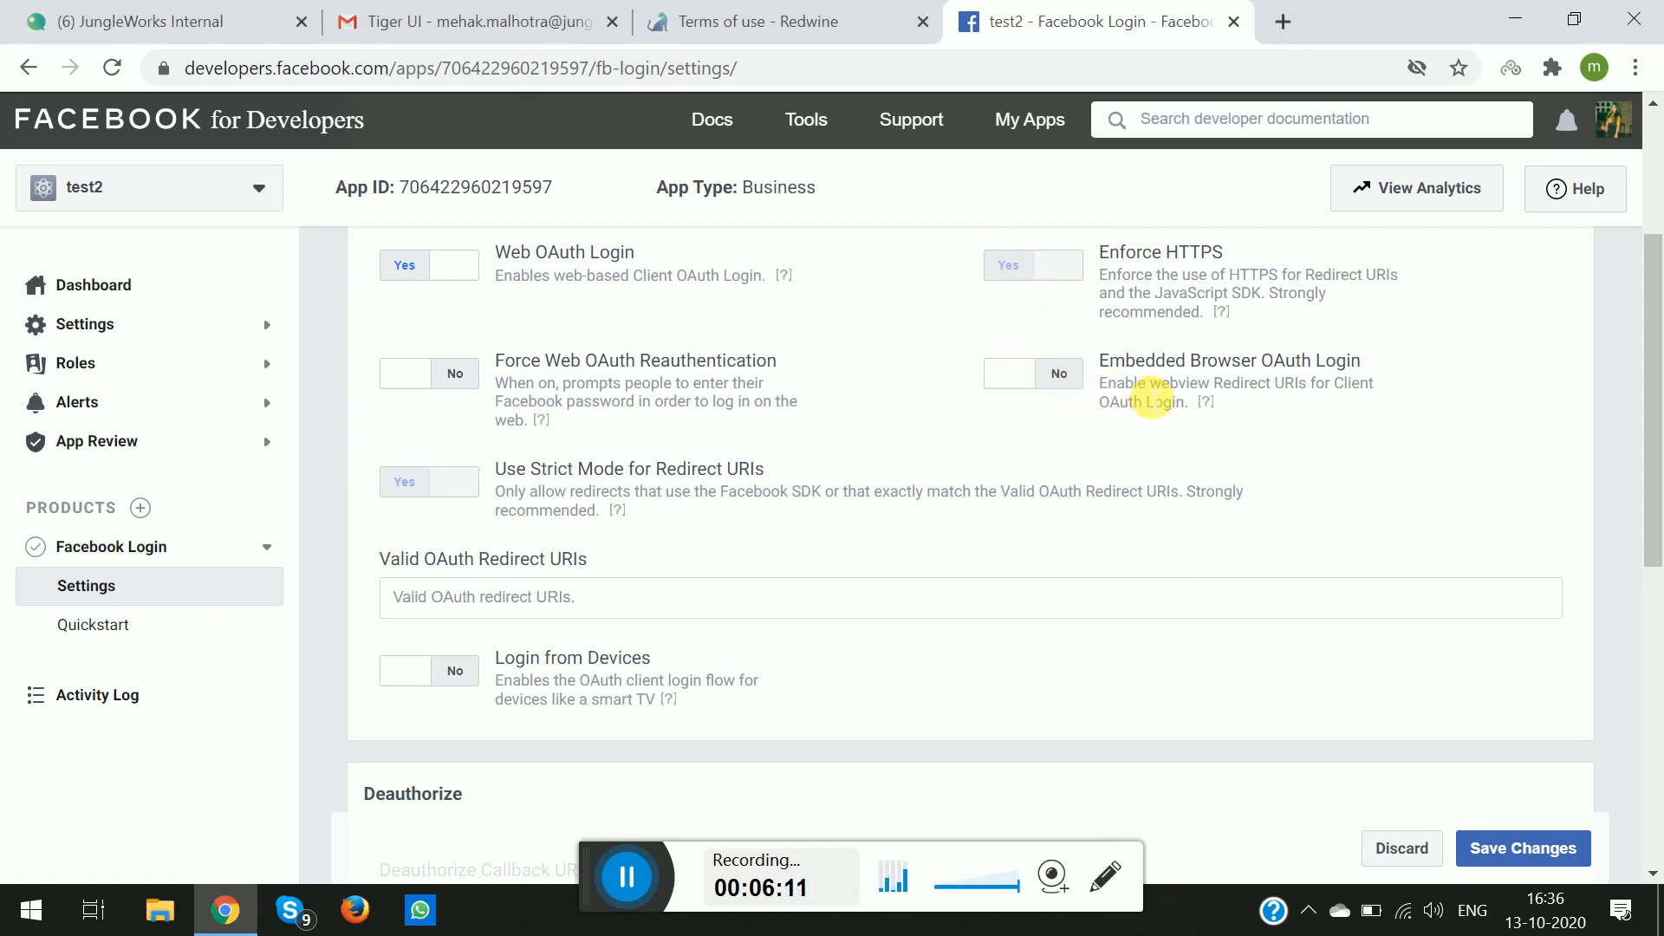
left_click(1056, 382)
scroll(963, 512, "down", 2)
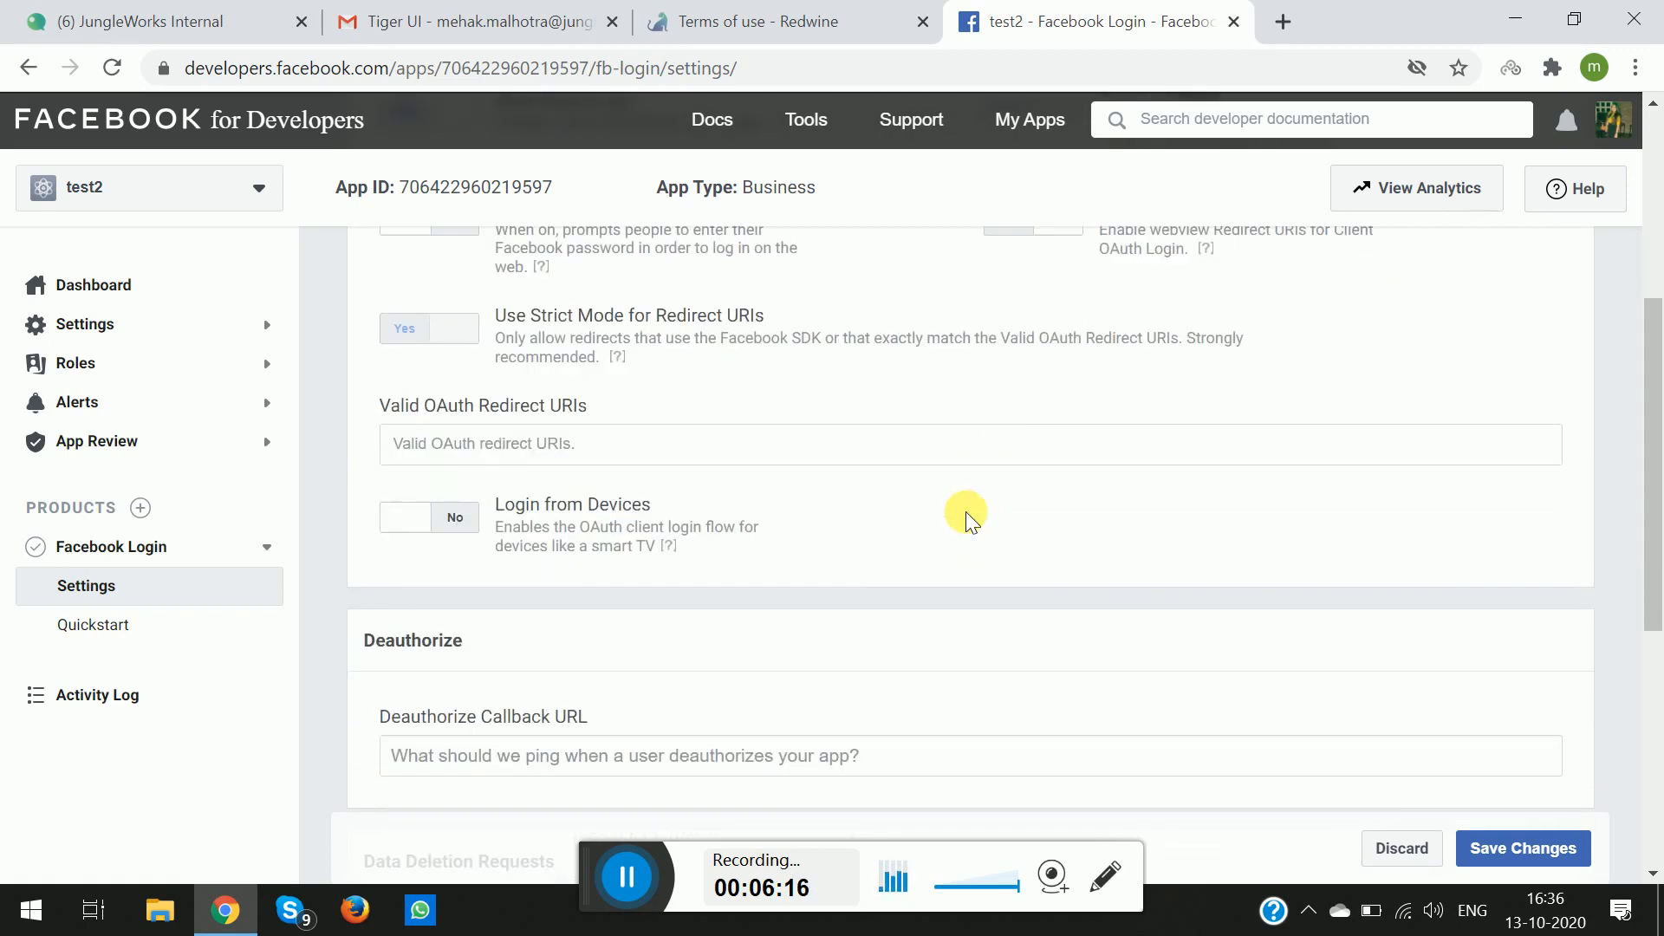
left_click(627, 876)
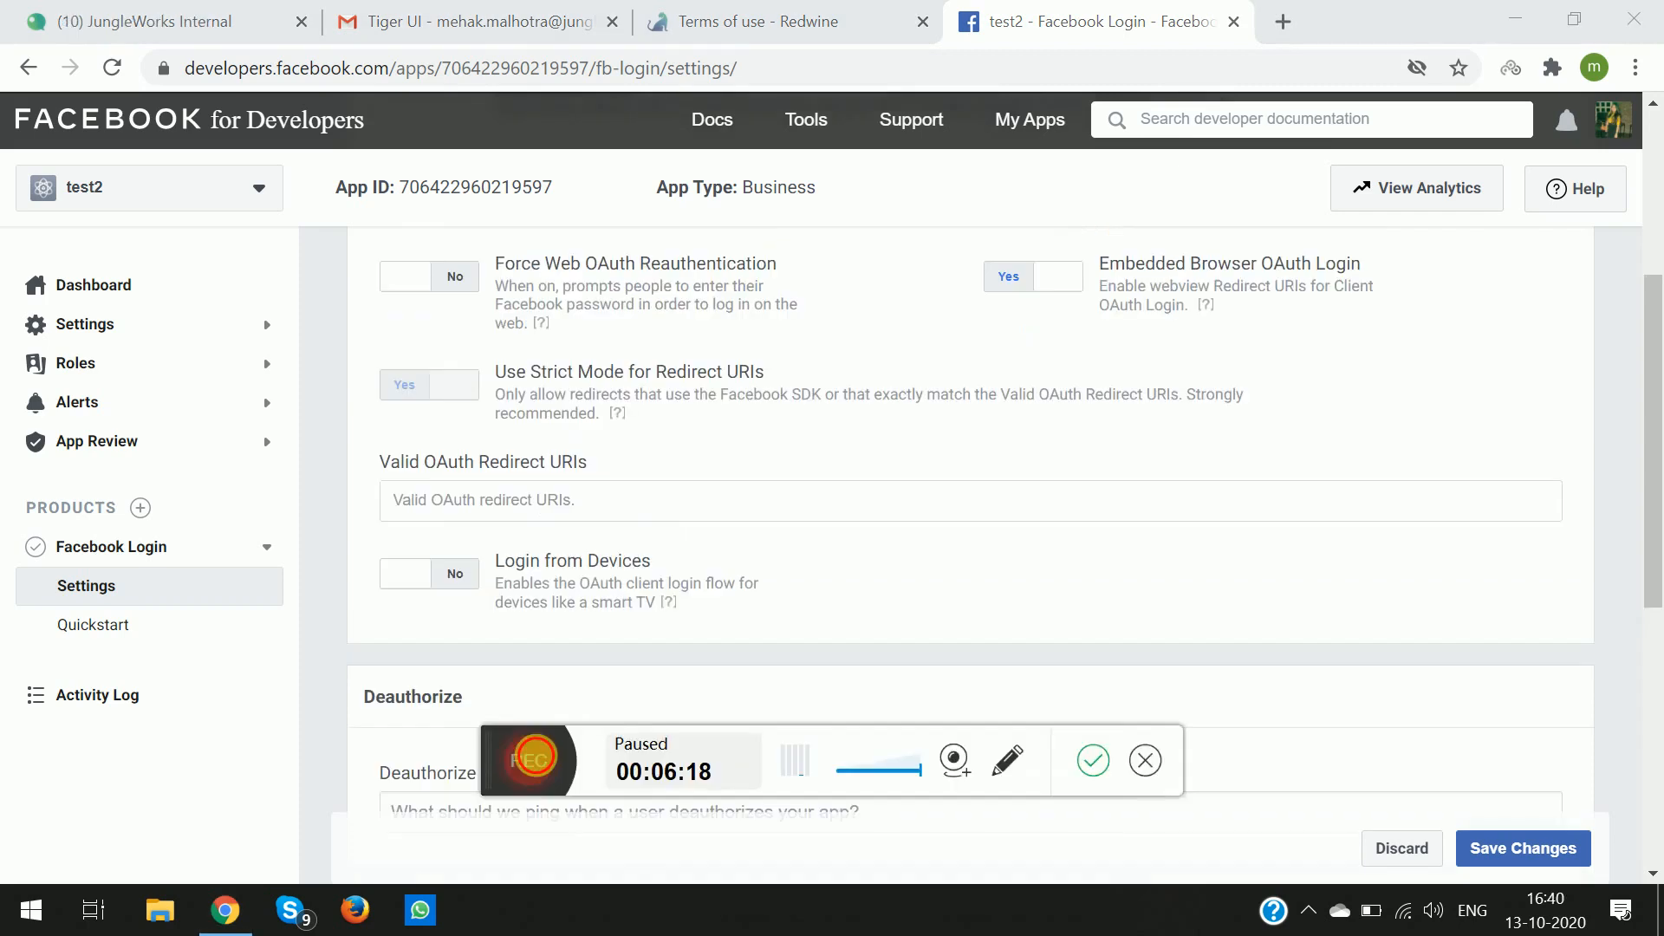
left_click(535, 760)
scroll(579, 487, "up", 1)
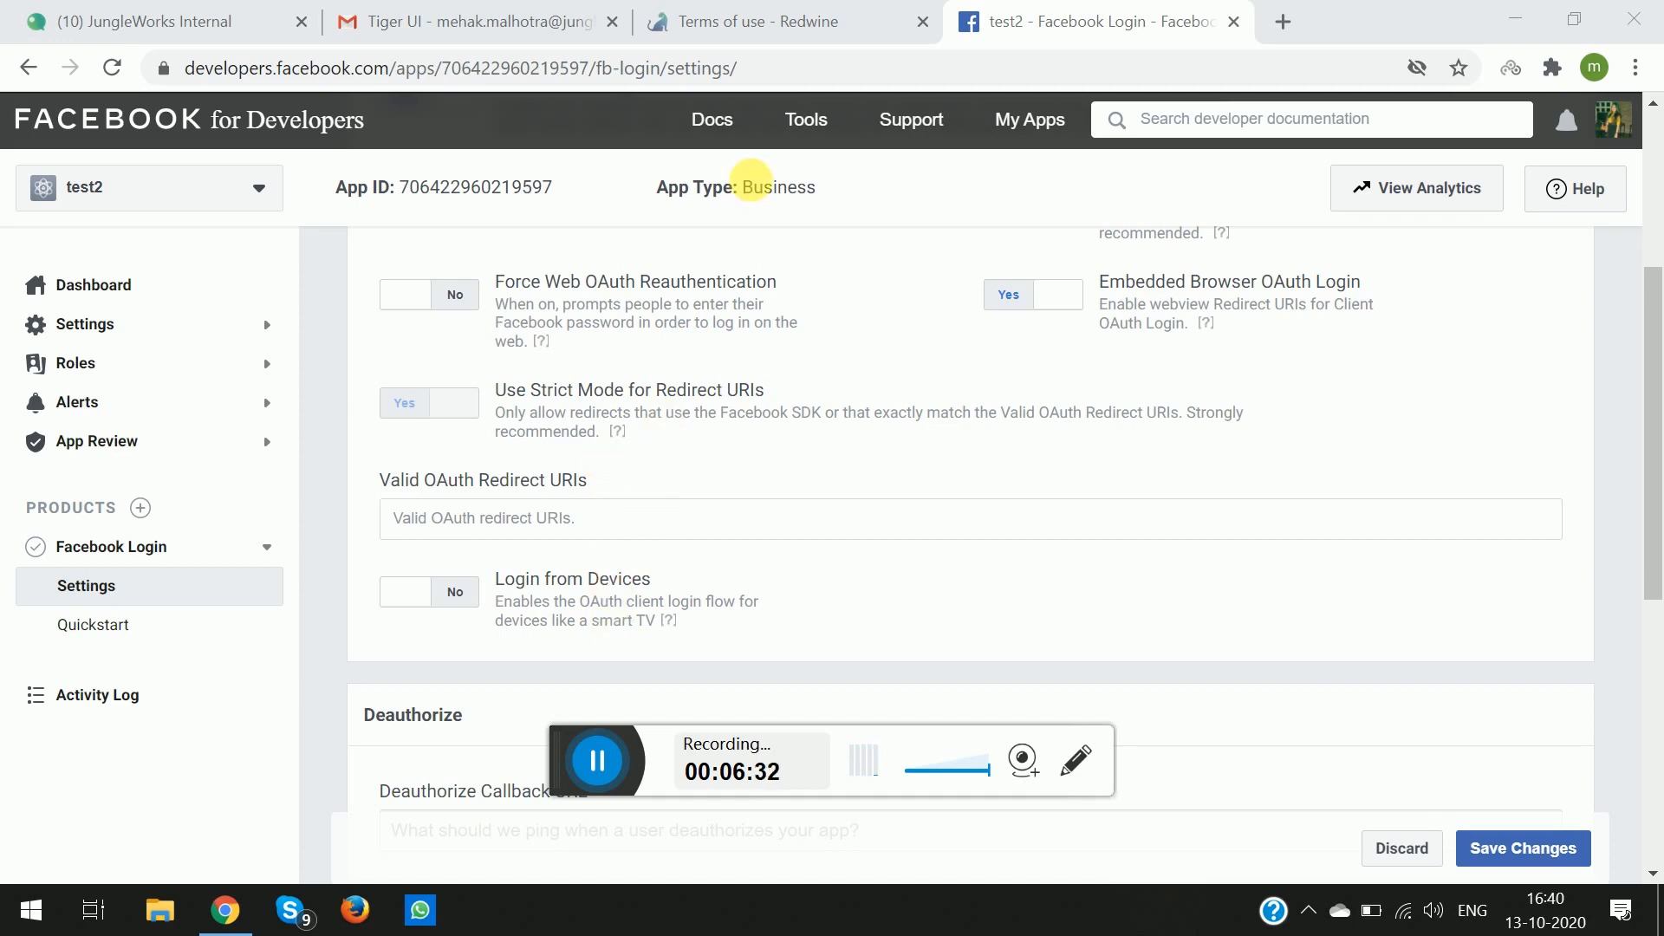
left_click(774, 12)
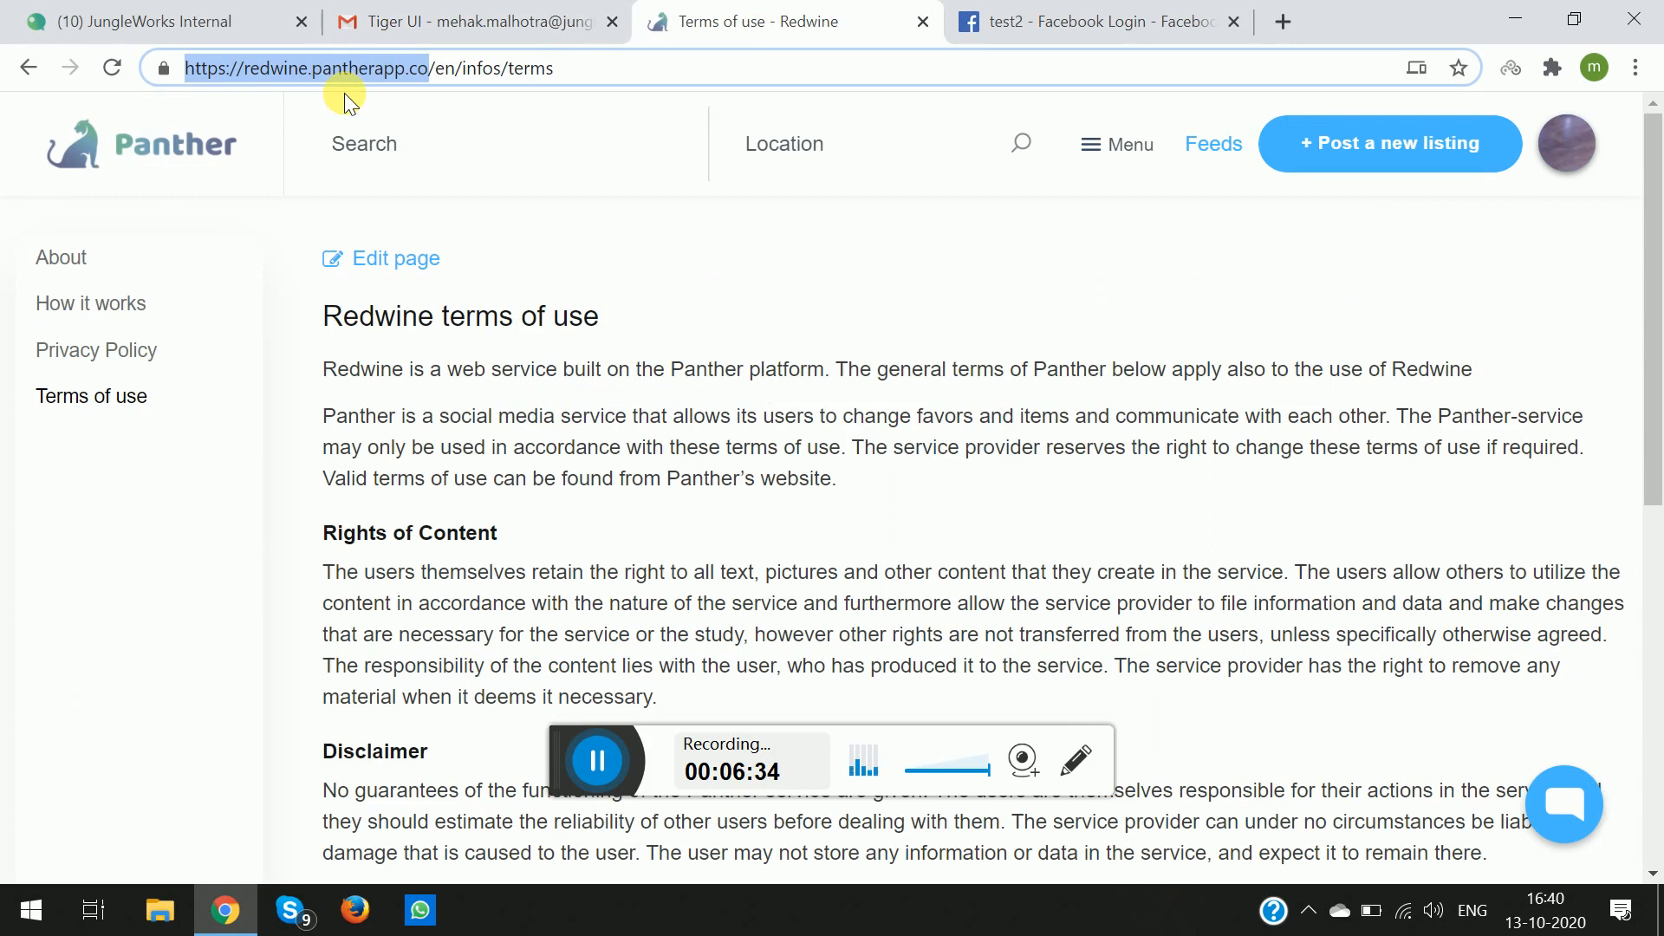
left_click(1092, 20)
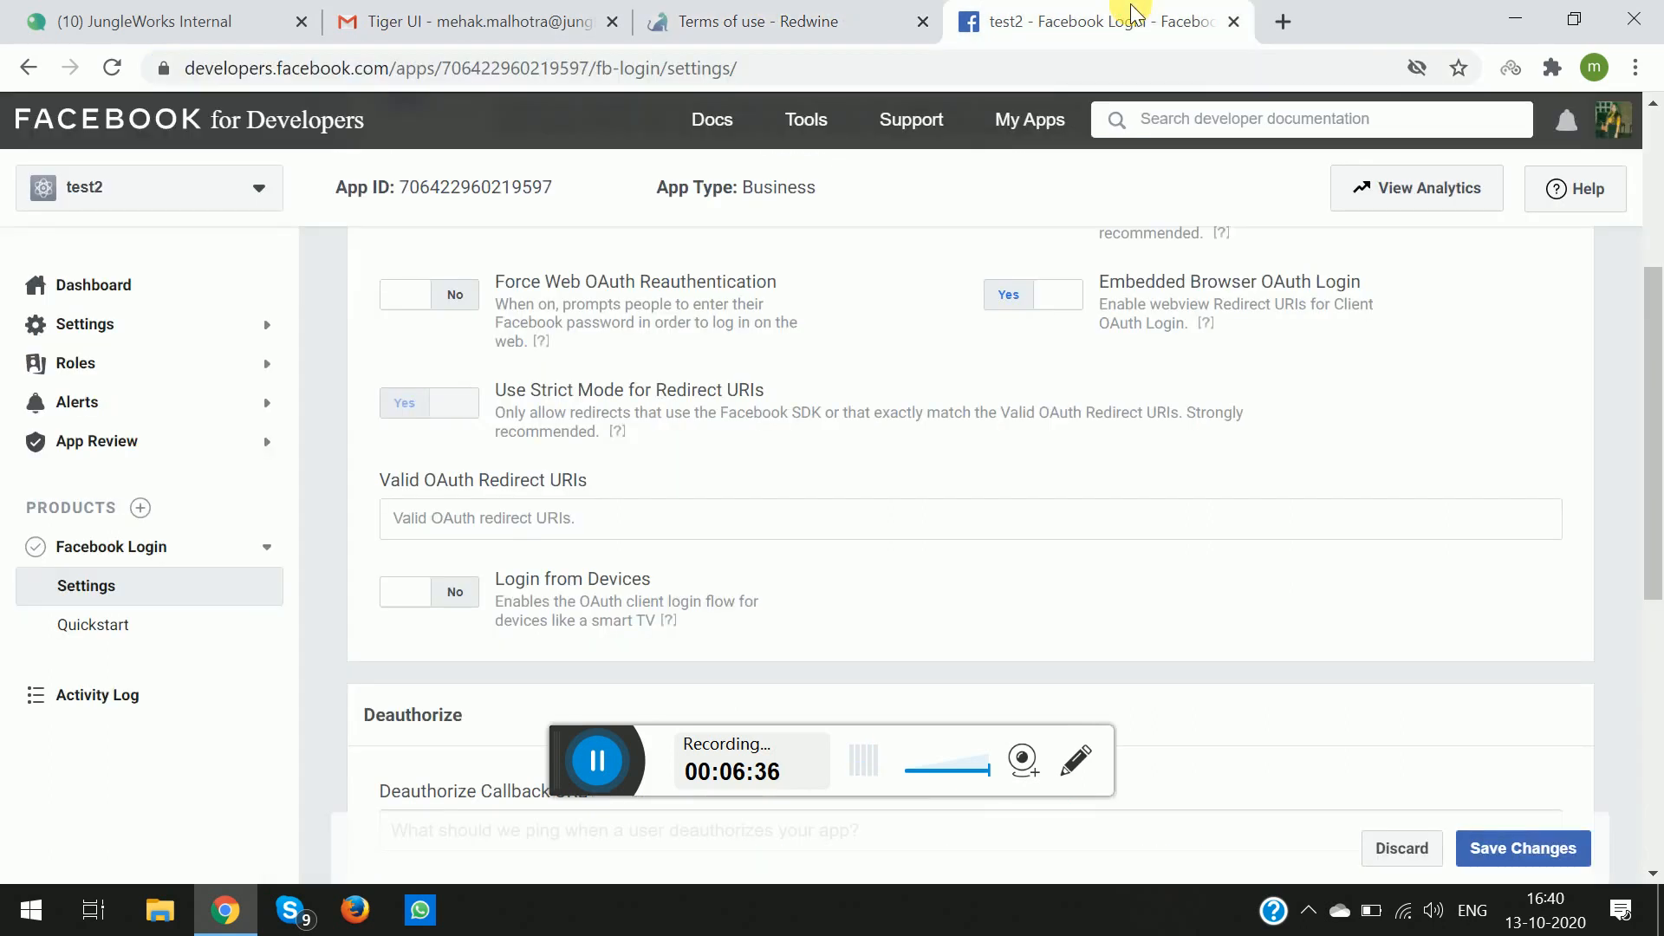
left_click(528, 520)
type("https://redwine.pantherapp.co/")
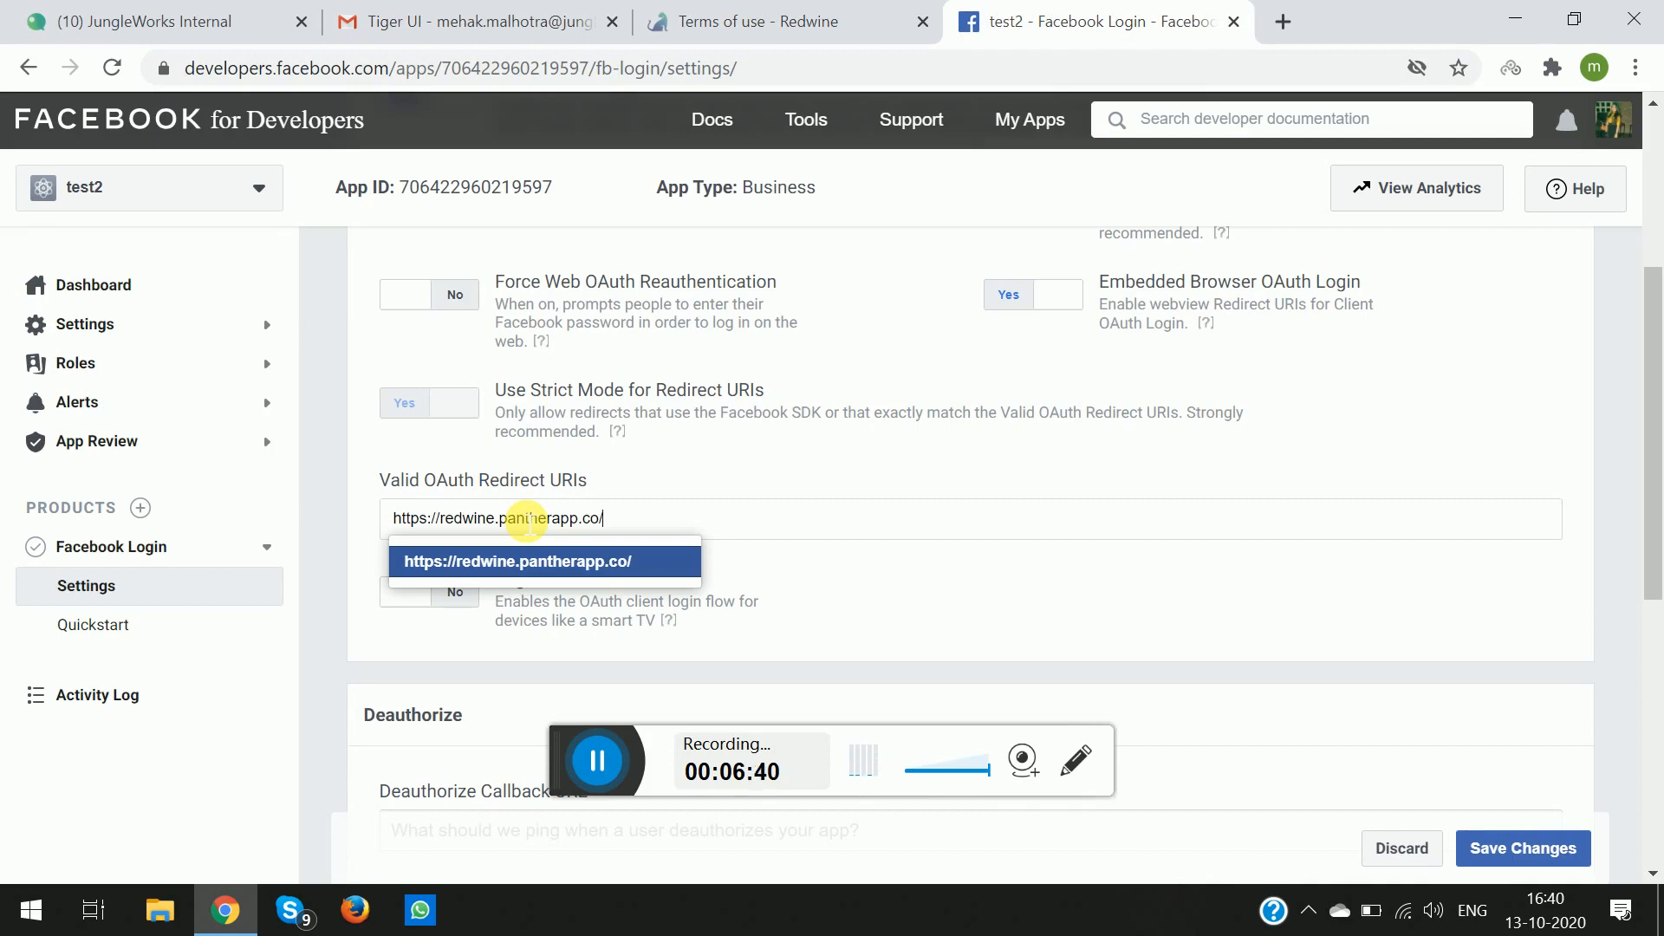
type("peopl")
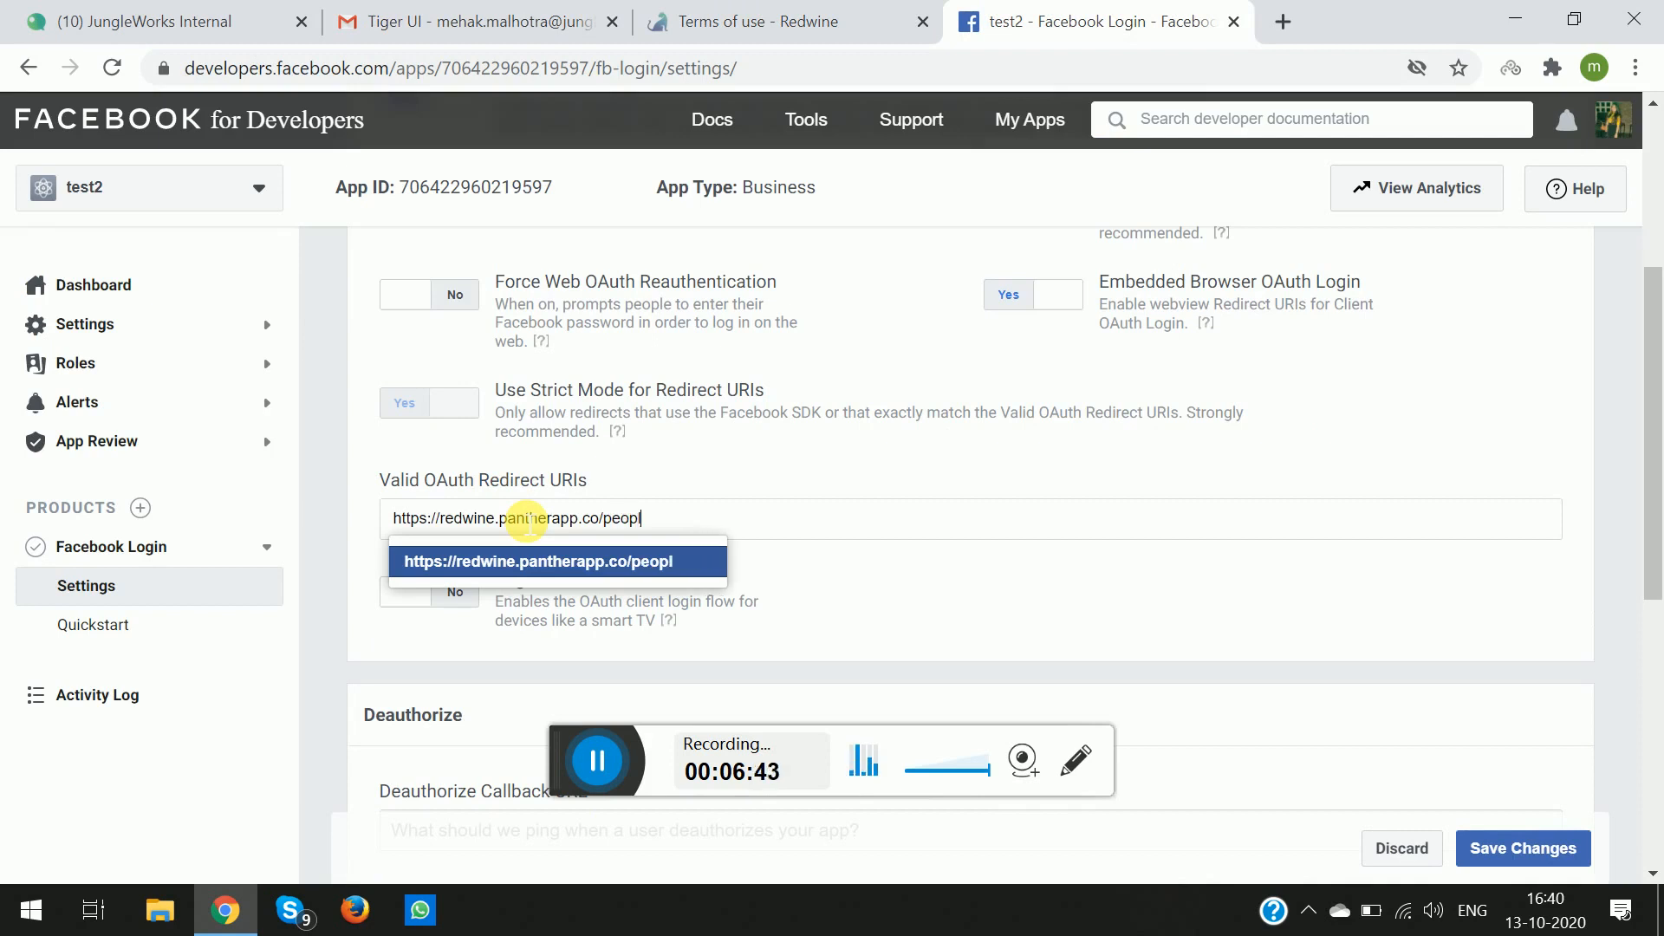
type("e/")
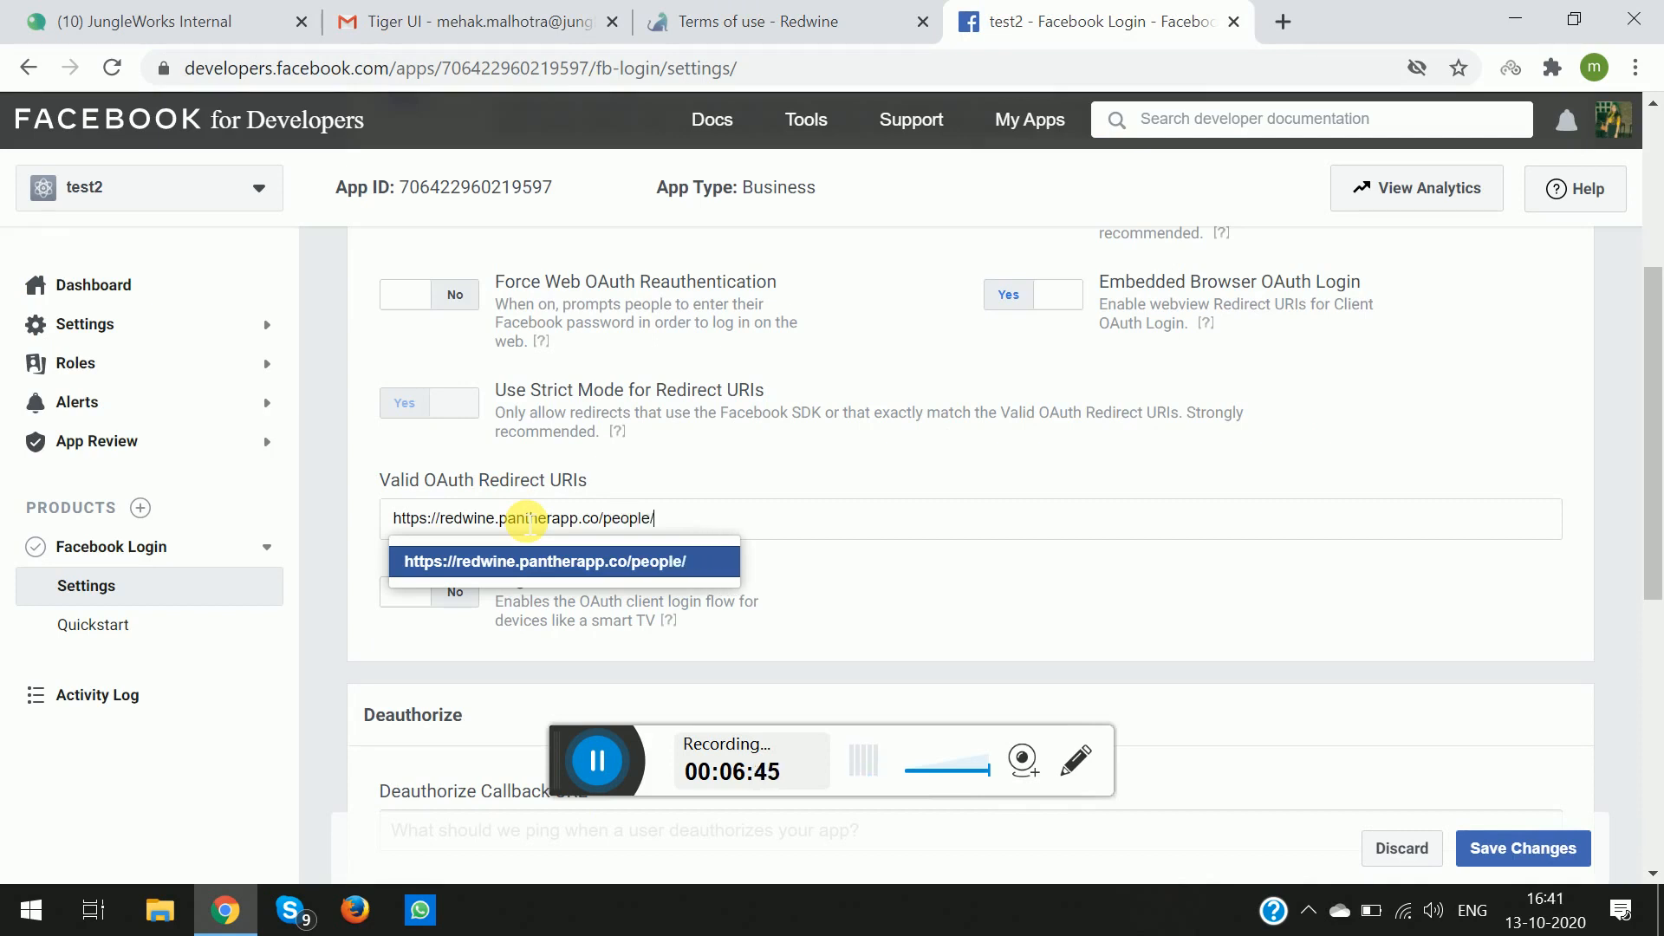
type("auth")
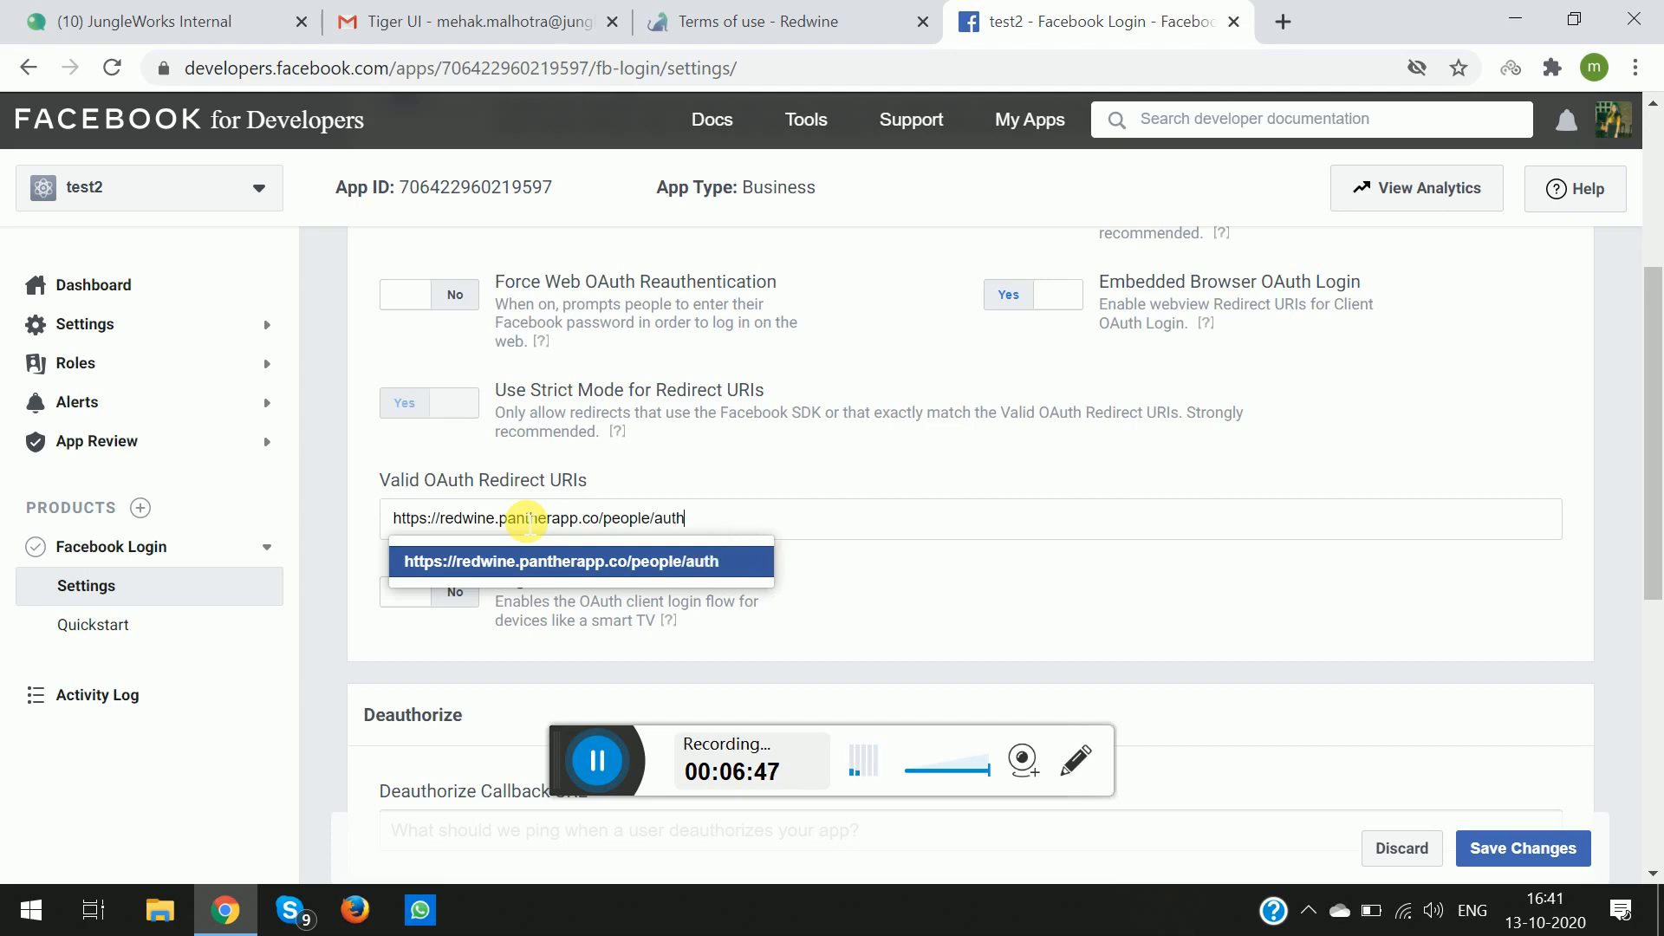
type("/")
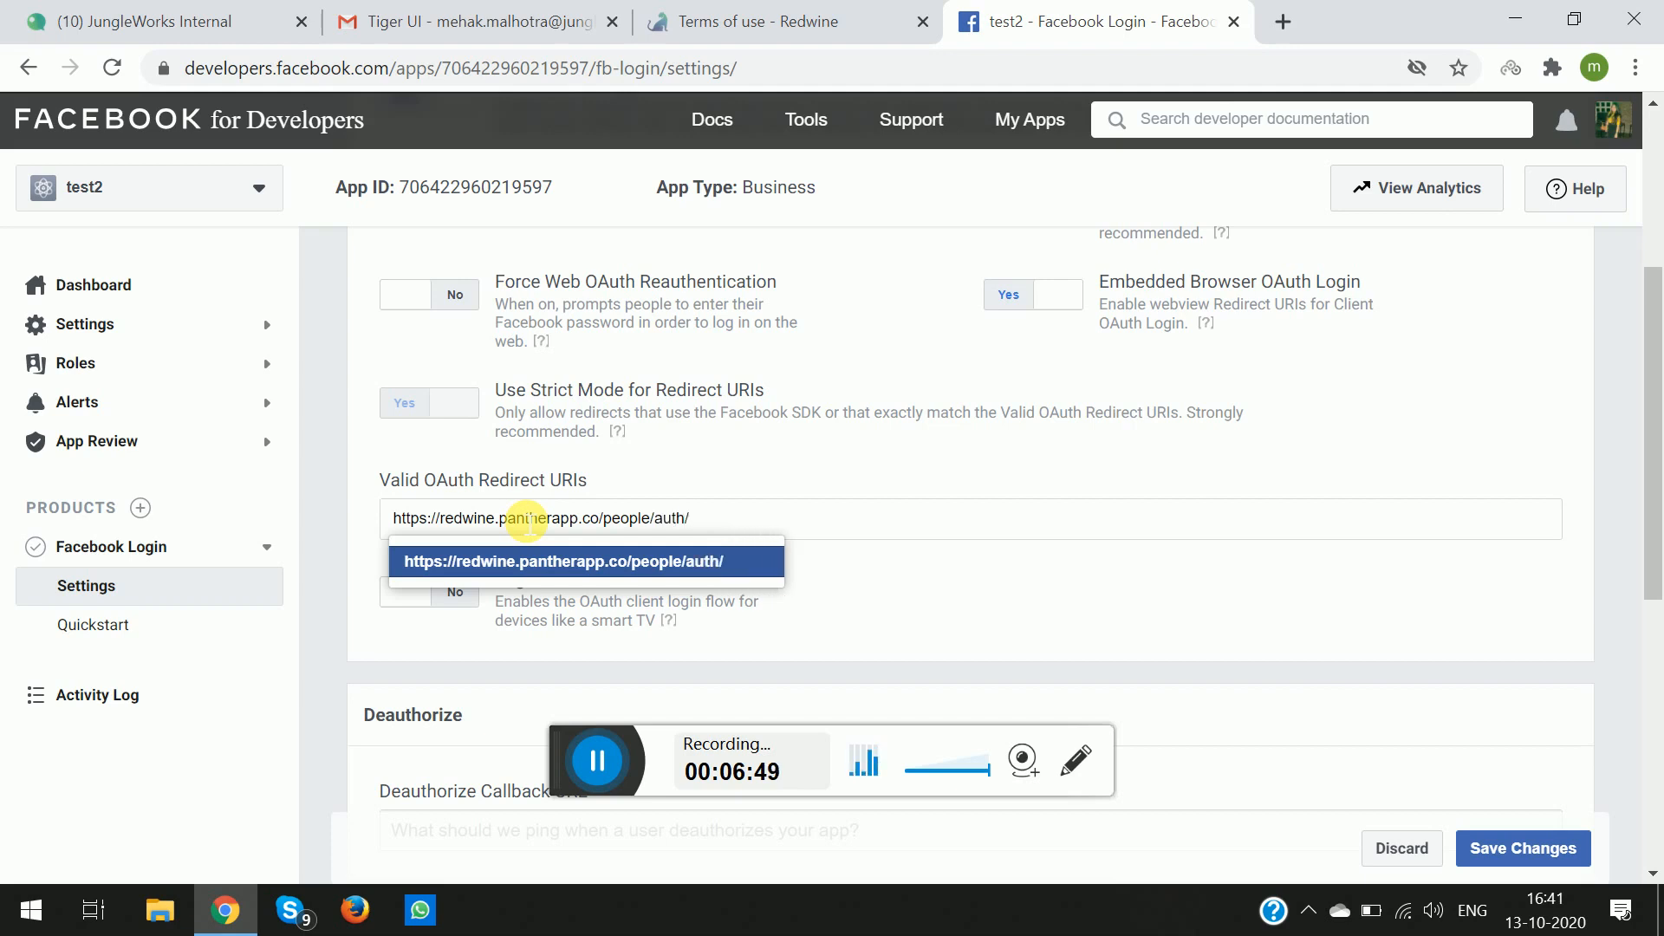
type("faceb")
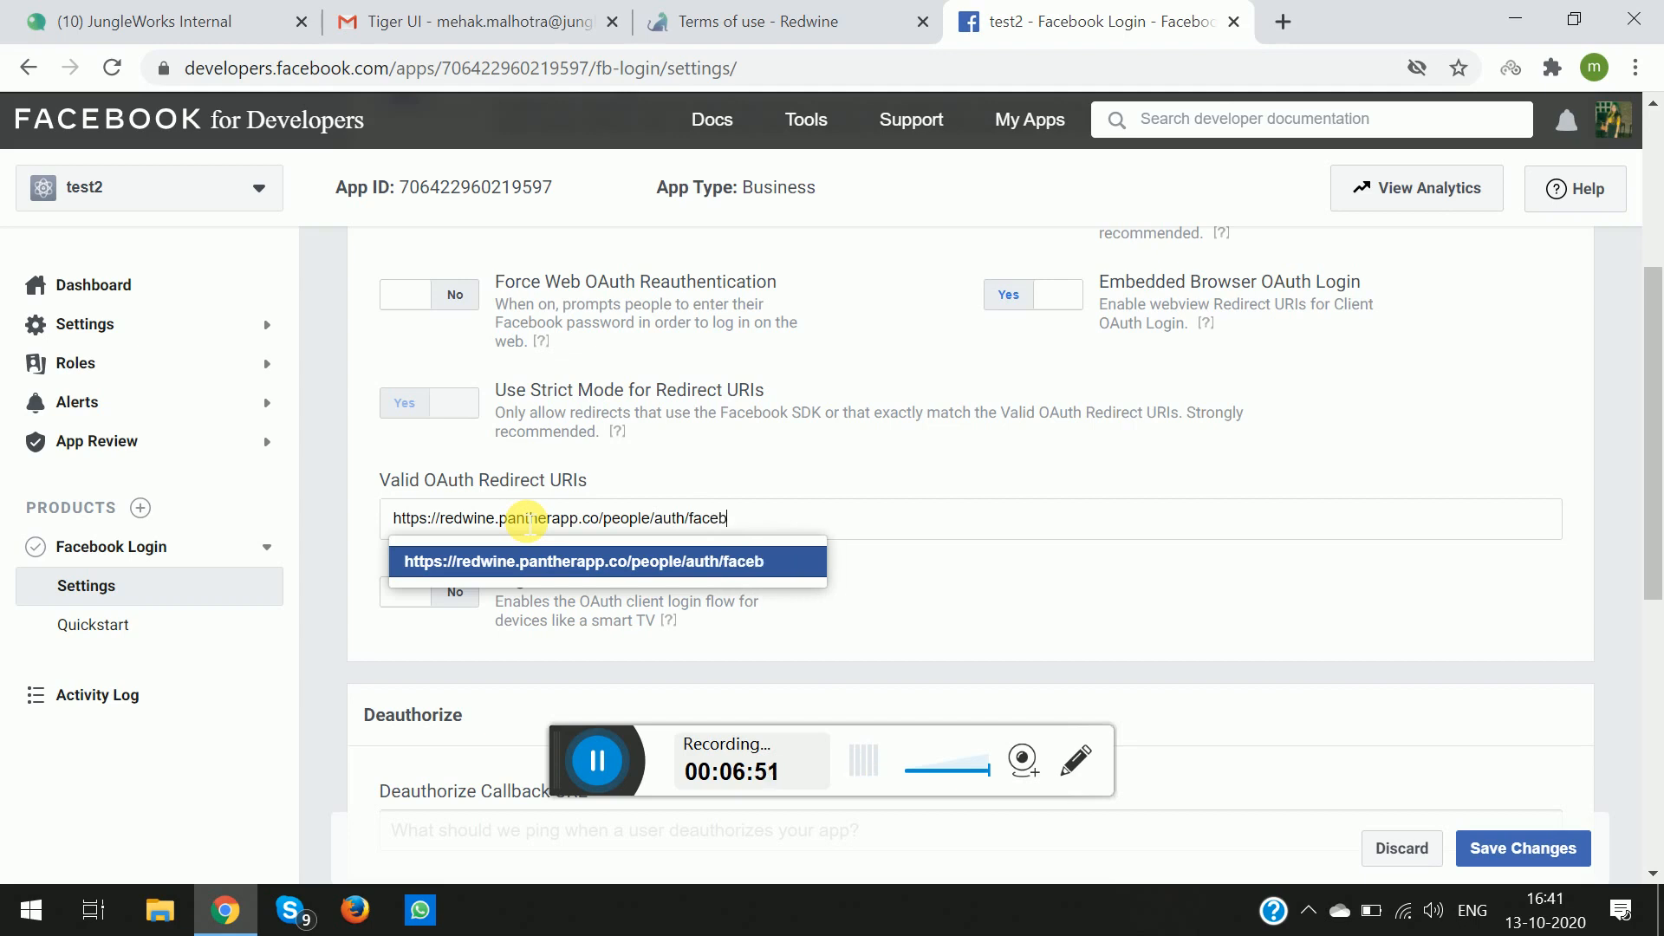
type("ook/callback")
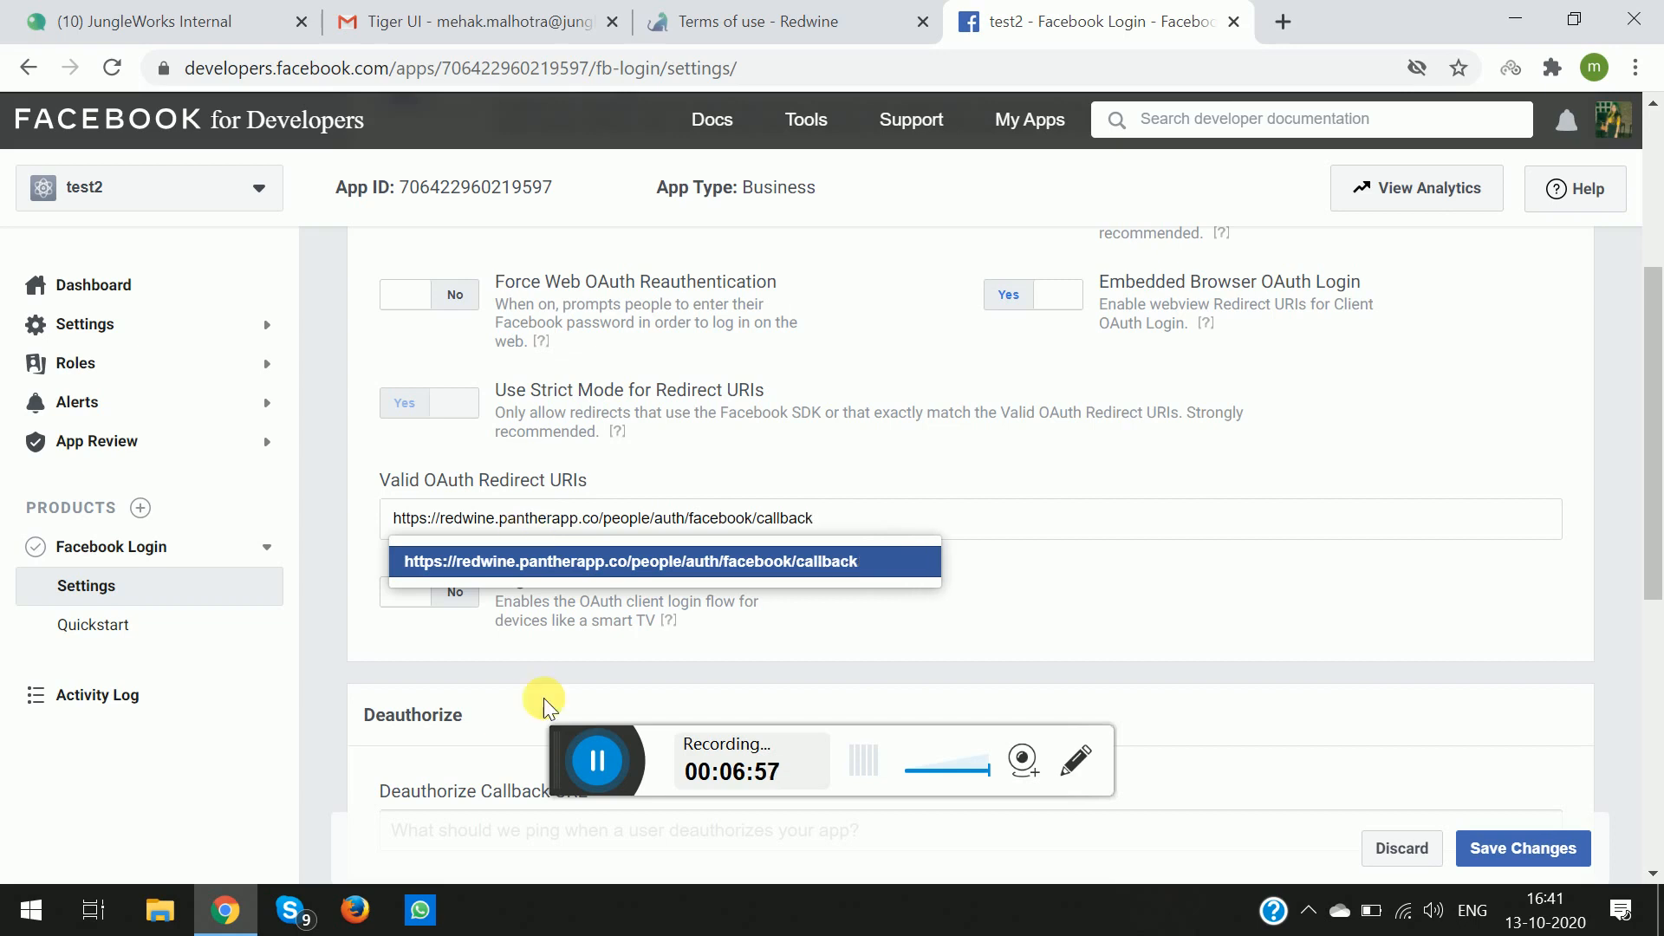
left_click(587, 760)
Save the changes to the Facebook Login settings and review the Client OAuth Settings
scroll(684, 645, "down", 4)
scroll(683, 645, "up", 1)
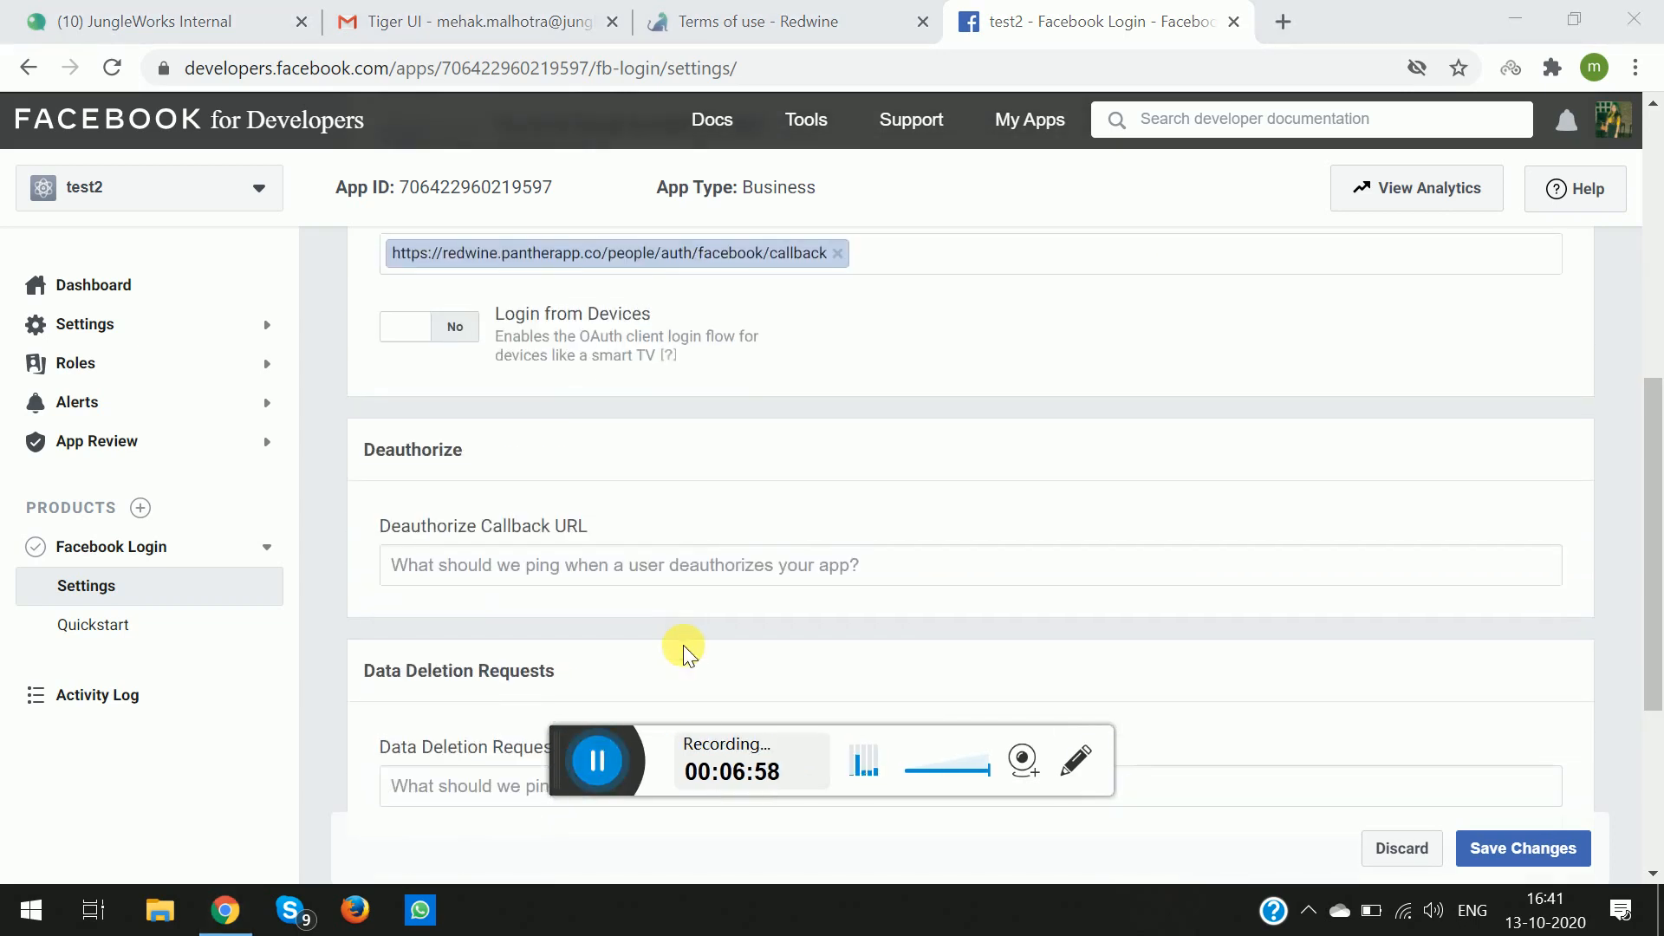
scroll(616, 572, "down", 1)
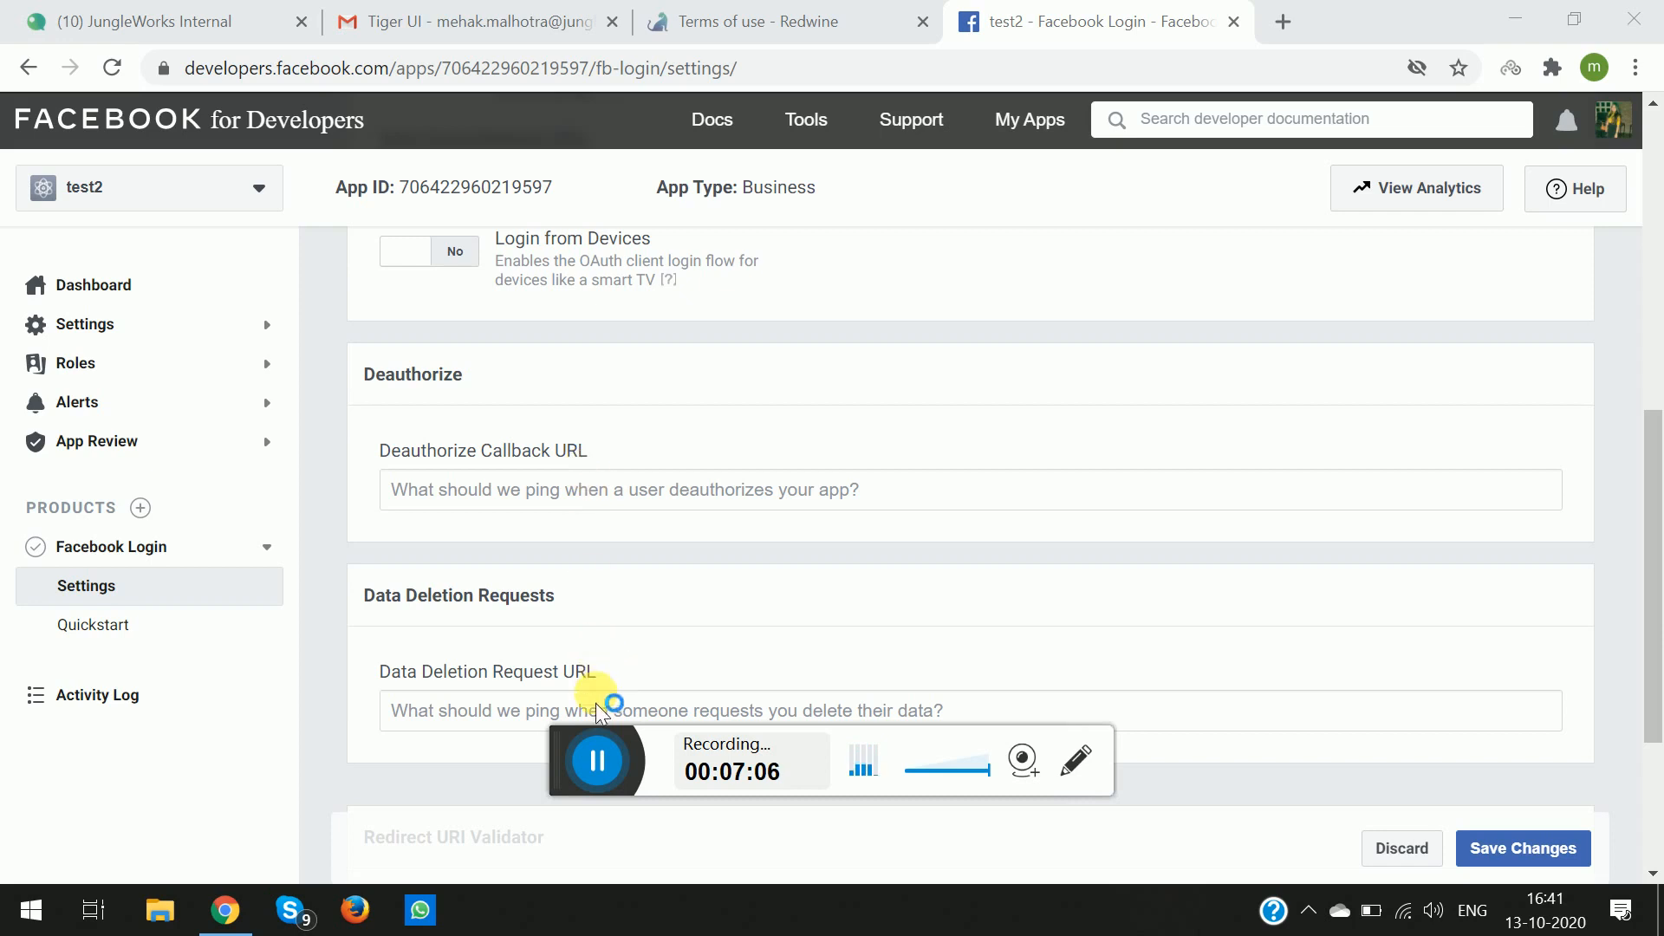
scroll(1029, 589, "down", 3)
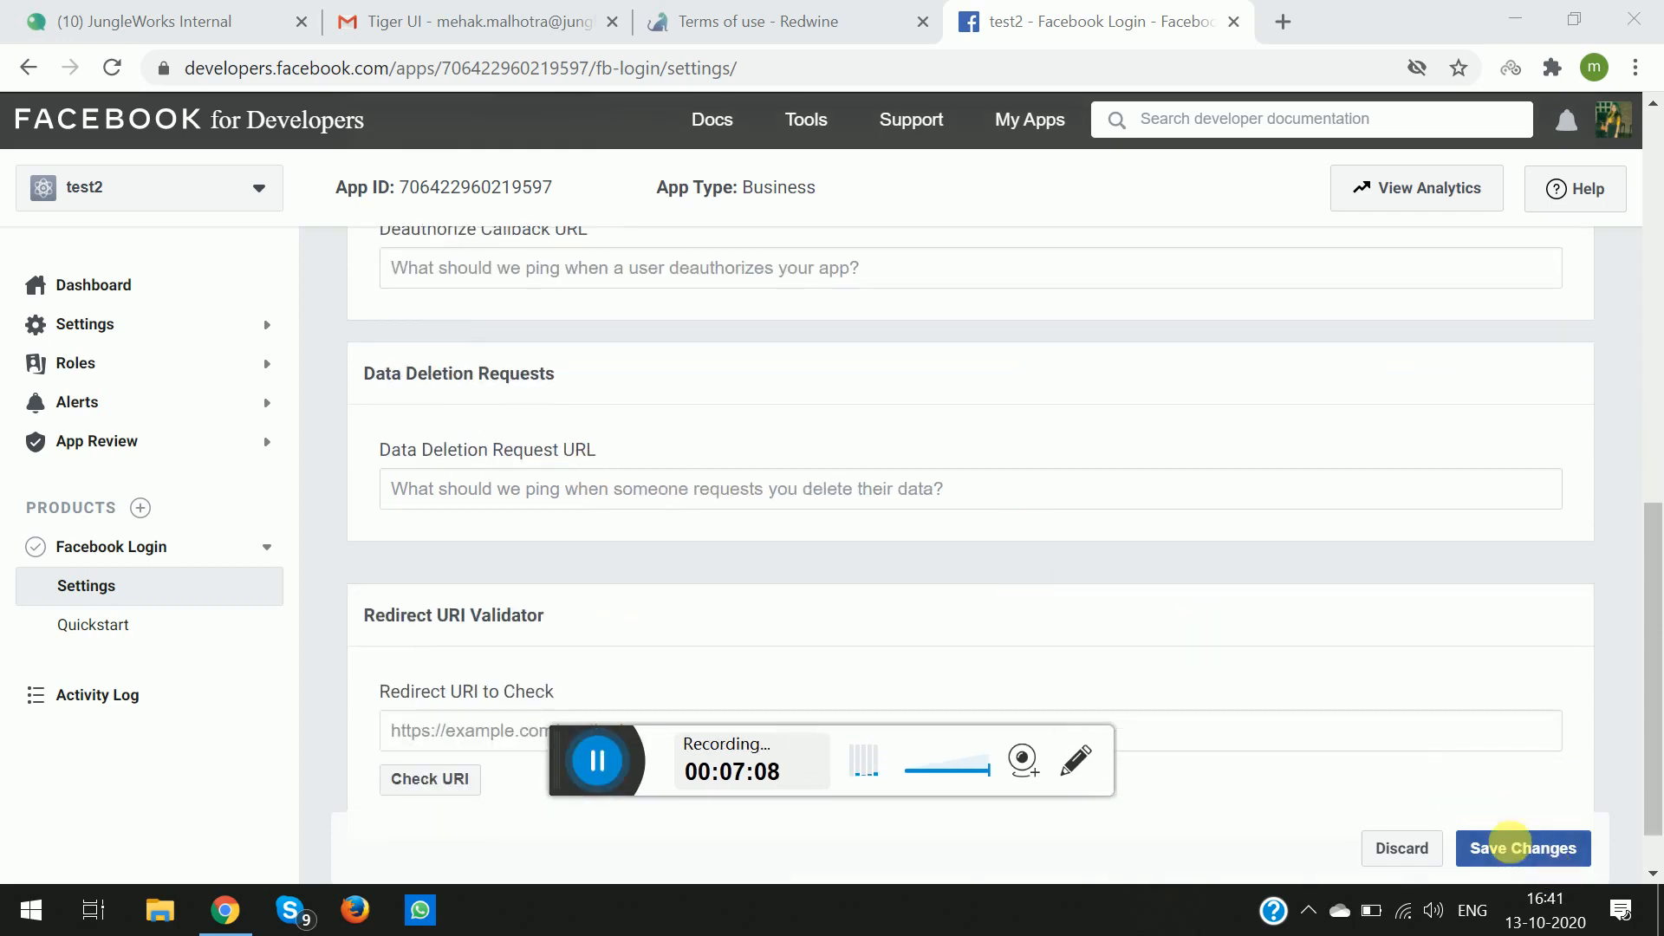
left_click(1512, 848)
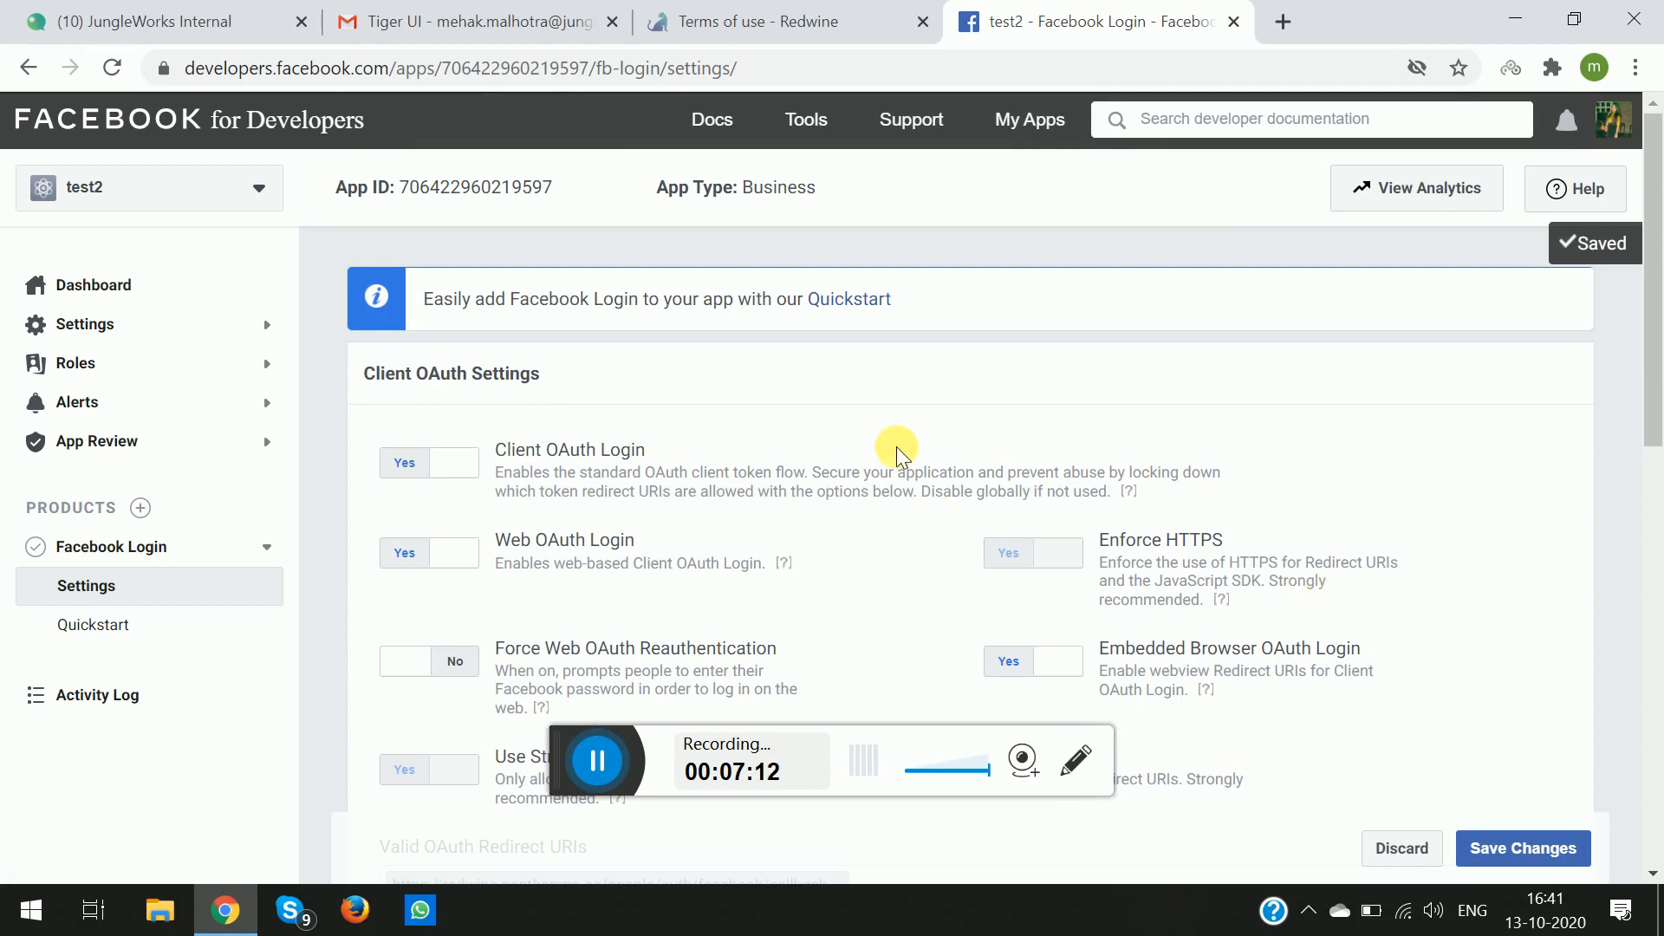
scroll(615, 486, "down", 1)
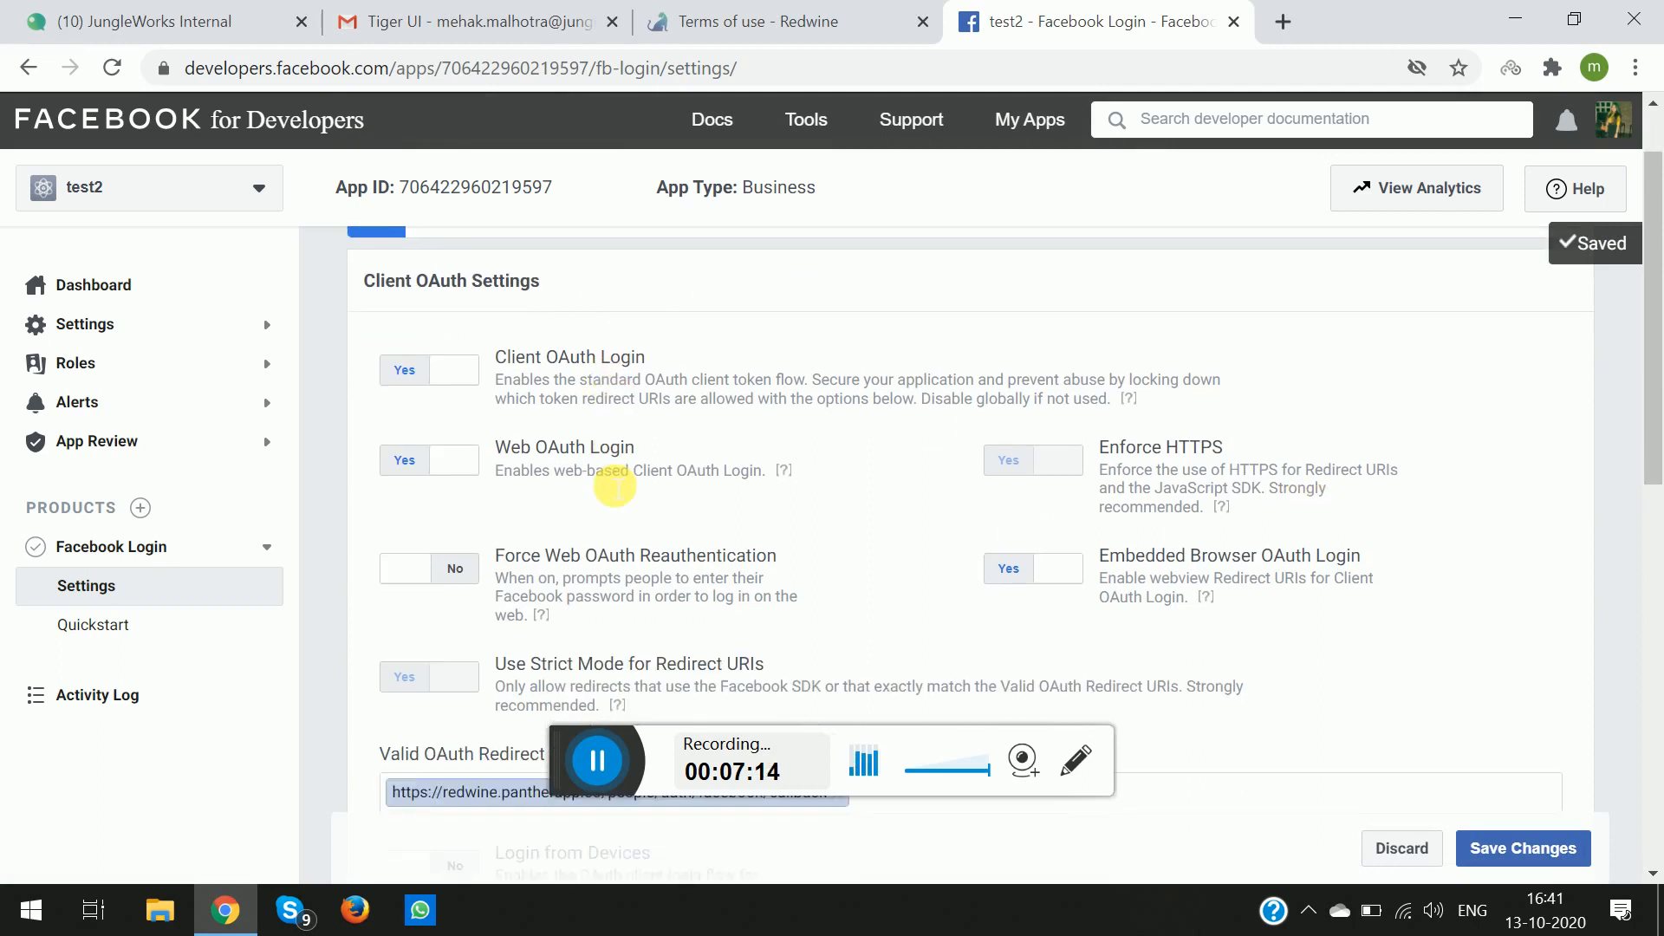
scroll(615, 485, "up", 1)
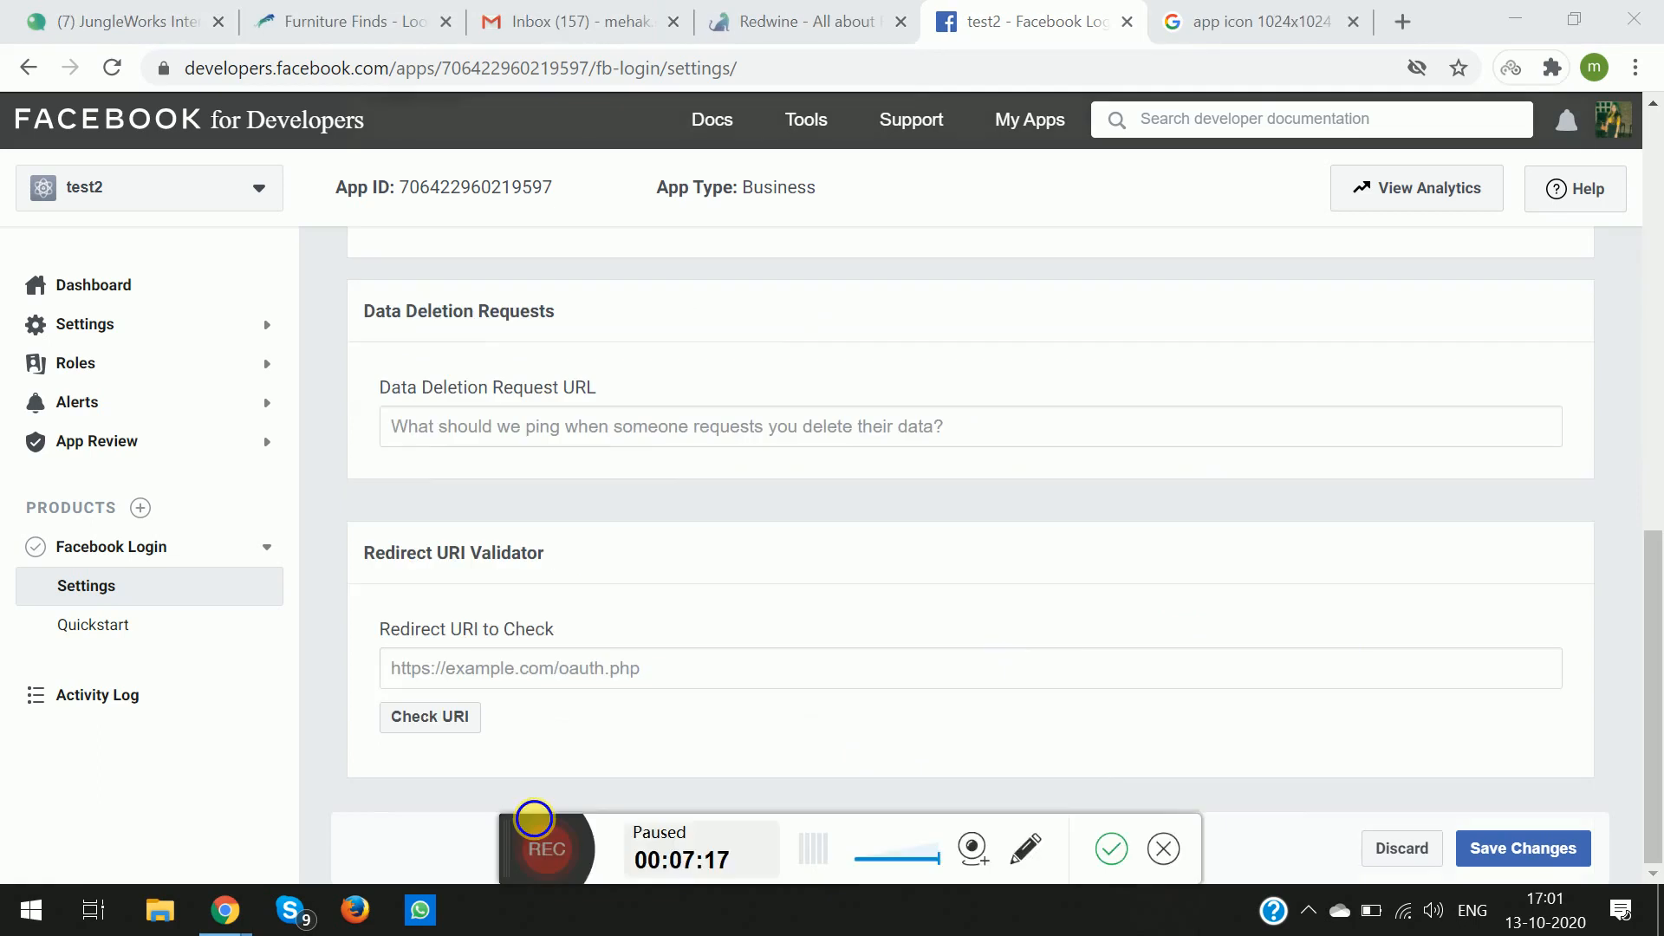
Open the test2 app's basic settings and bring the App ID and App Secret into view
scroll(535, 825, "up", 2)
scroll(468, 720, "up", 2)
scroll(495, 583, "down", 2)
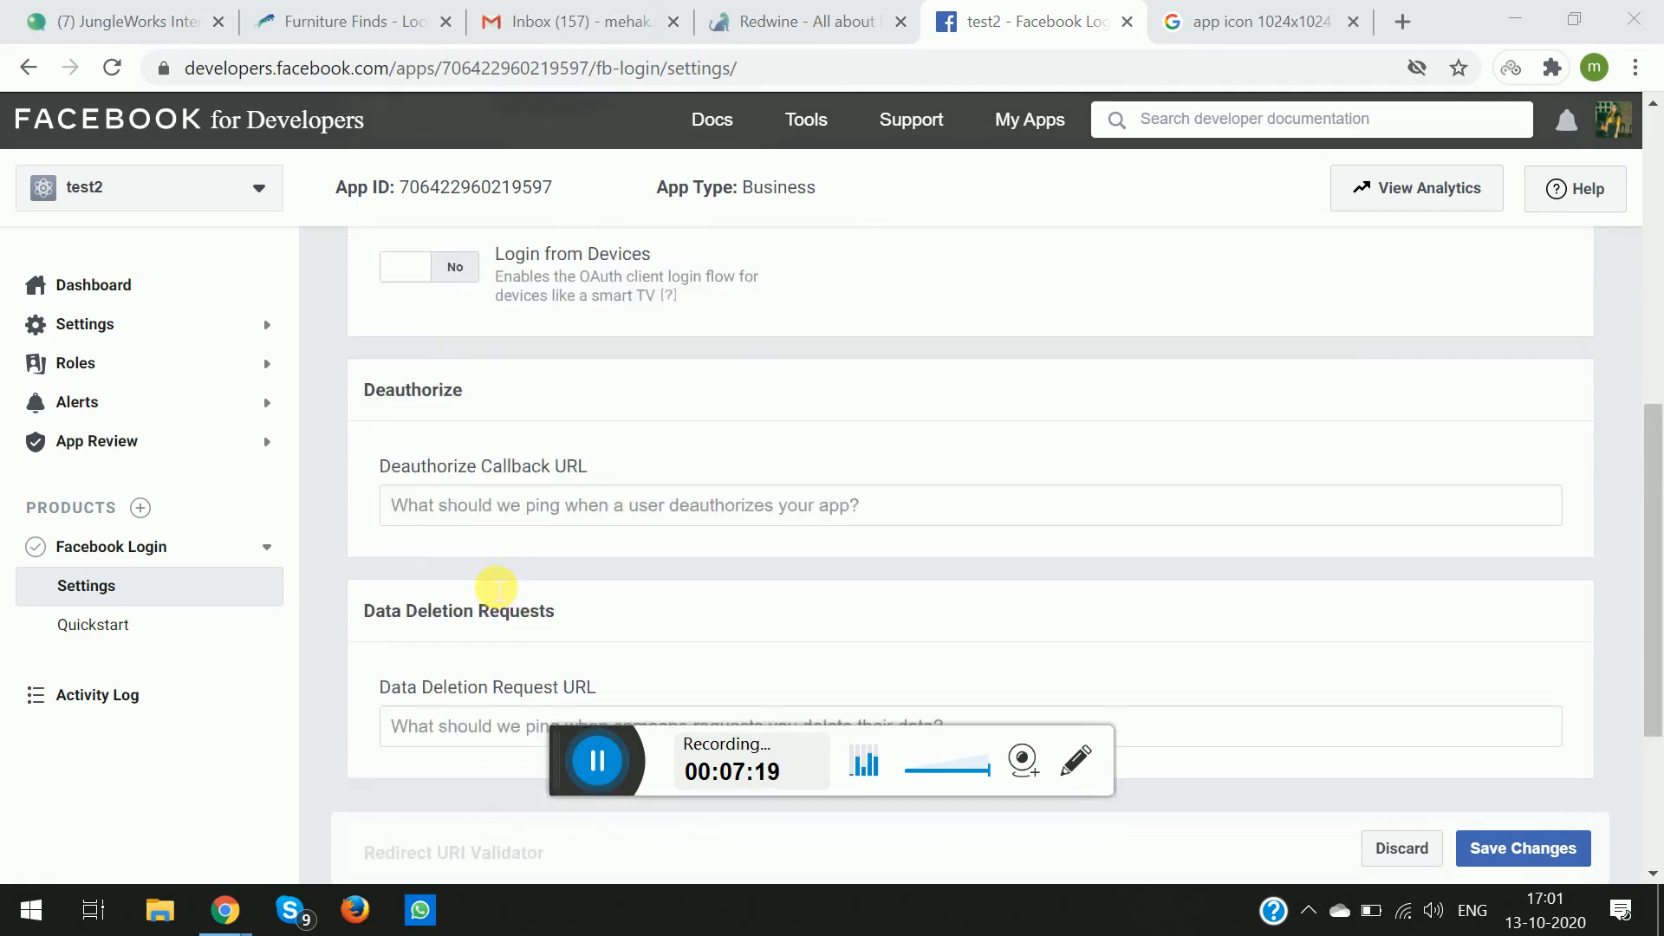
left_click(171, 328)
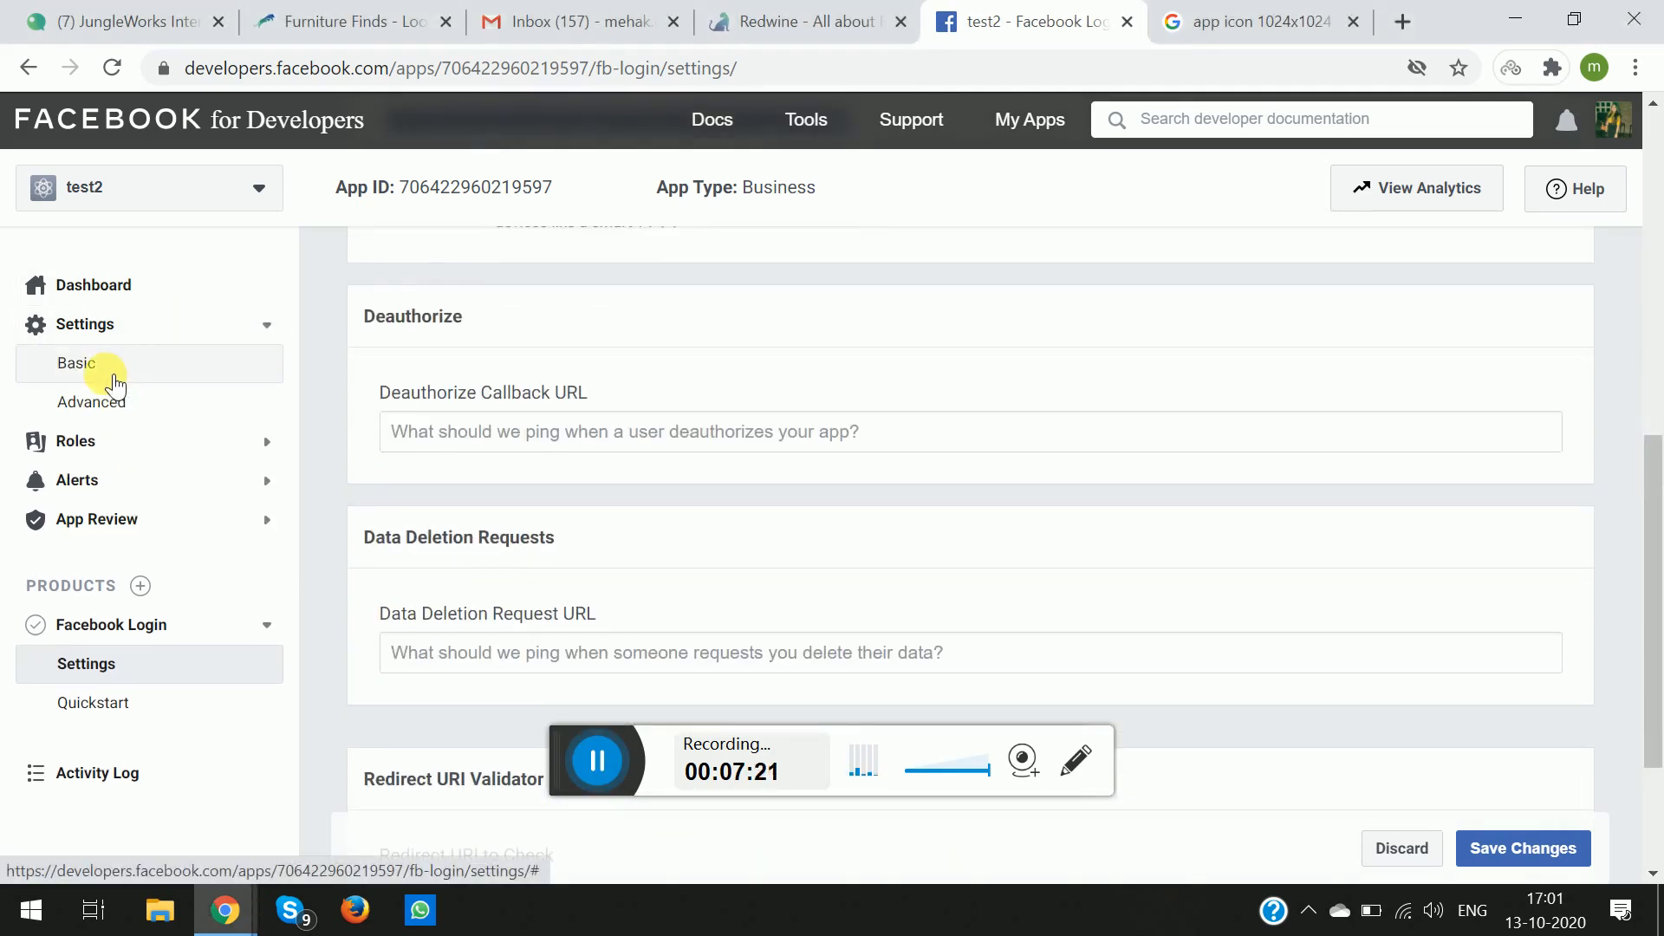
left_click(113, 368)
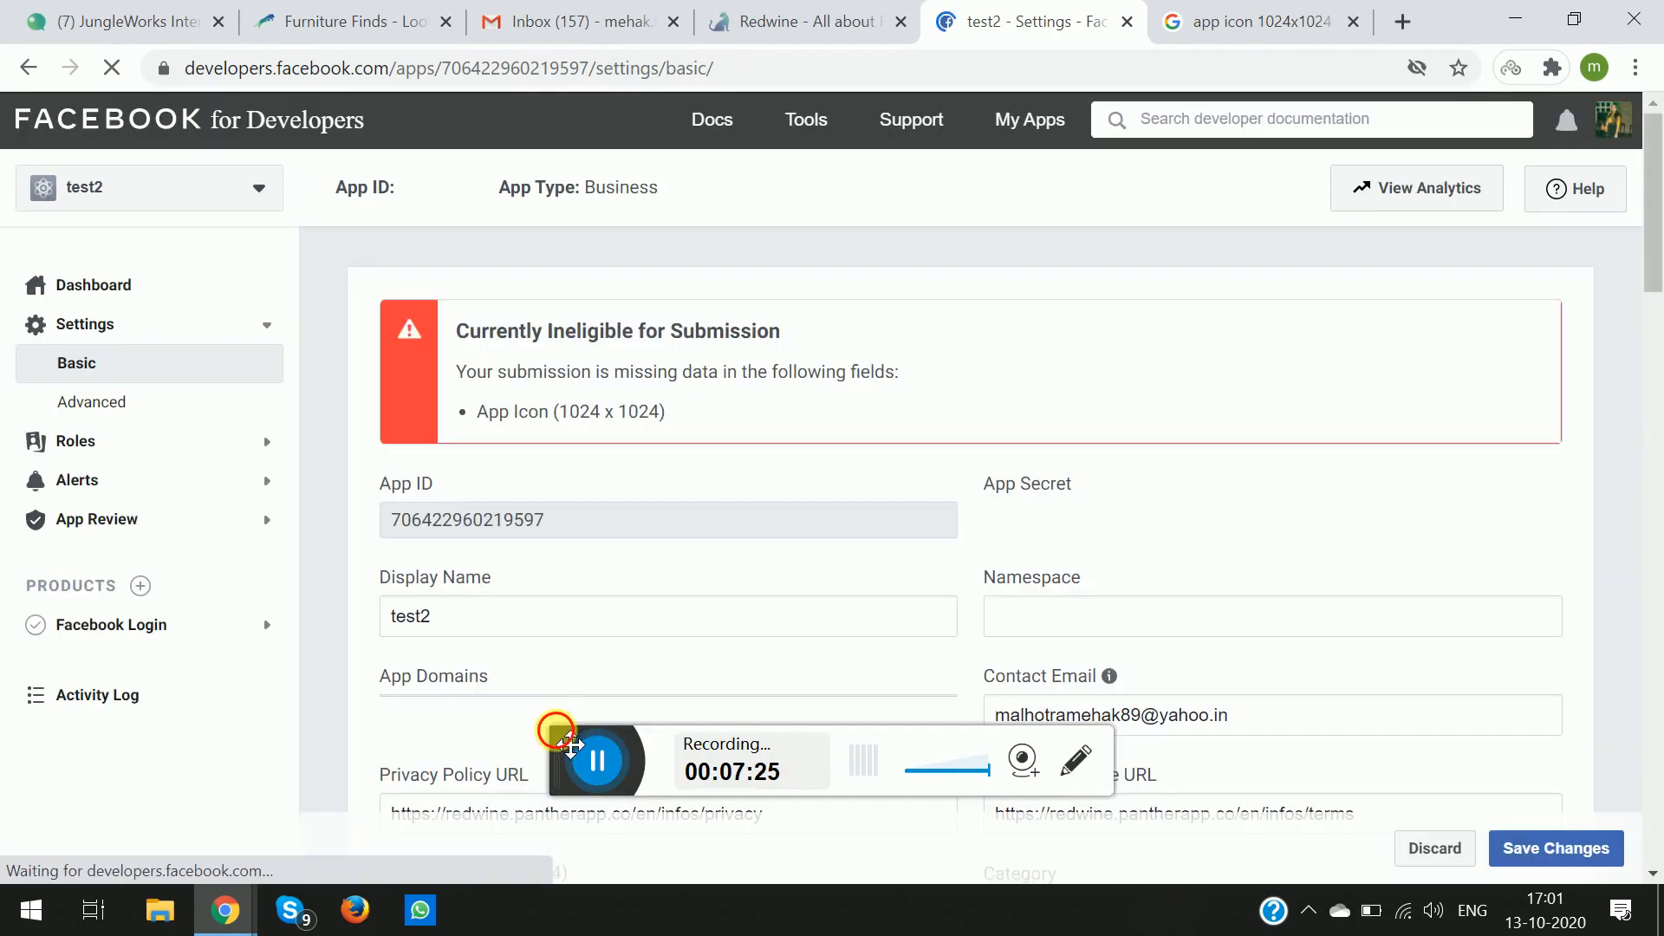
left_click_drag(570, 747, 605, 853)
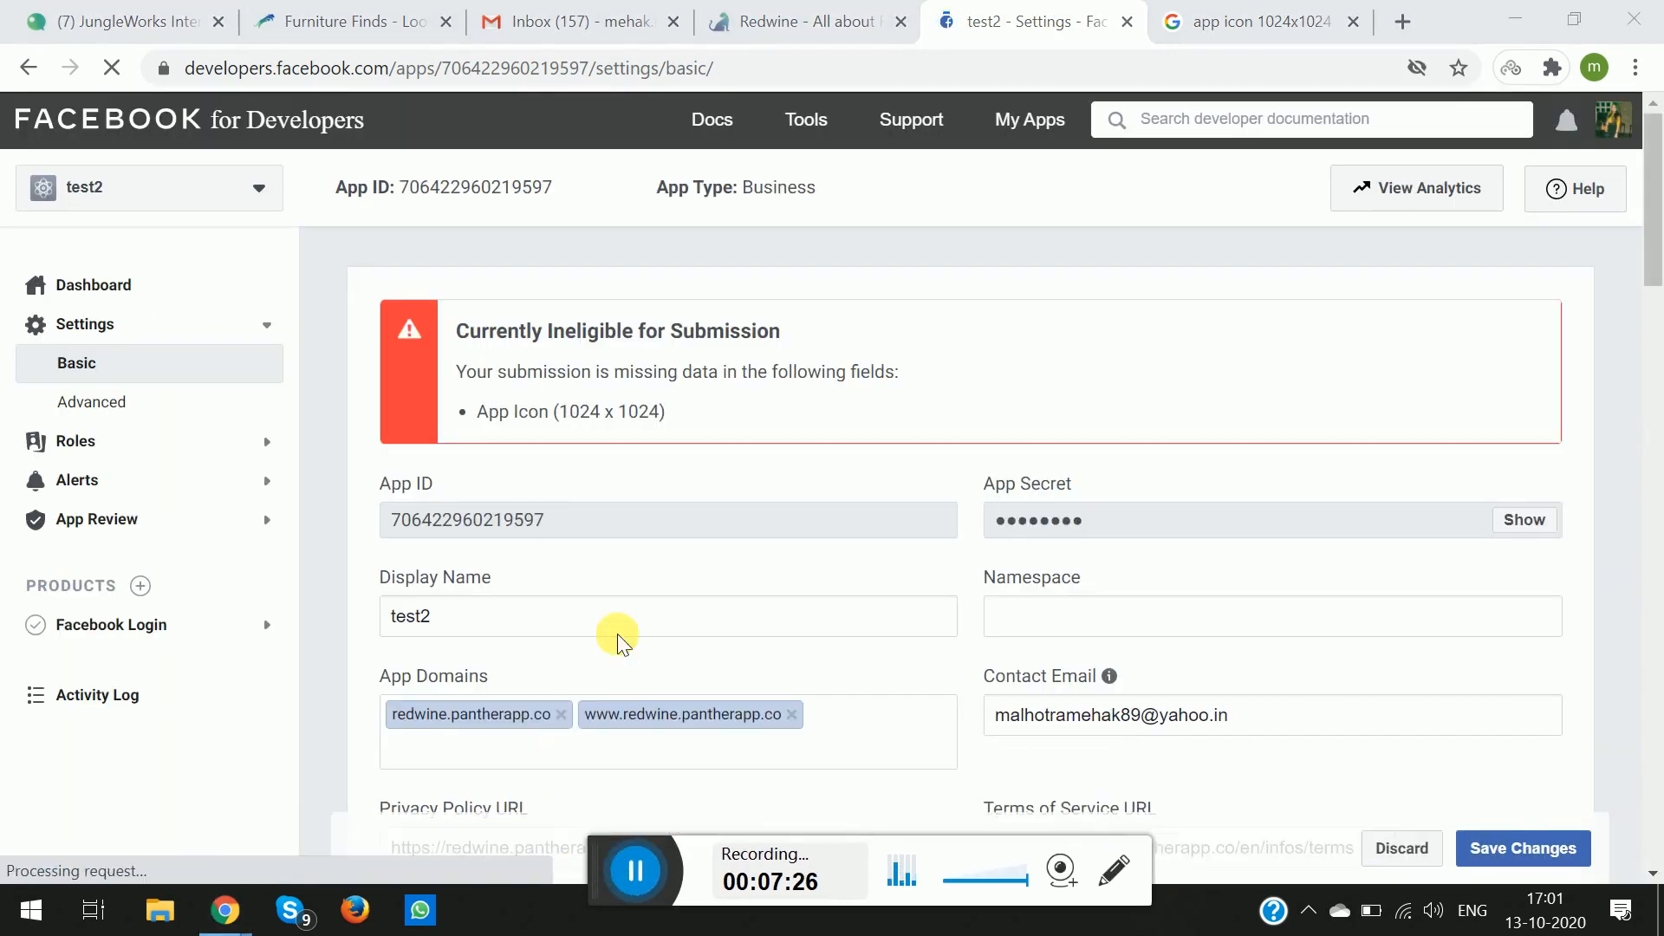
scroll(616, 639, "down", 2)
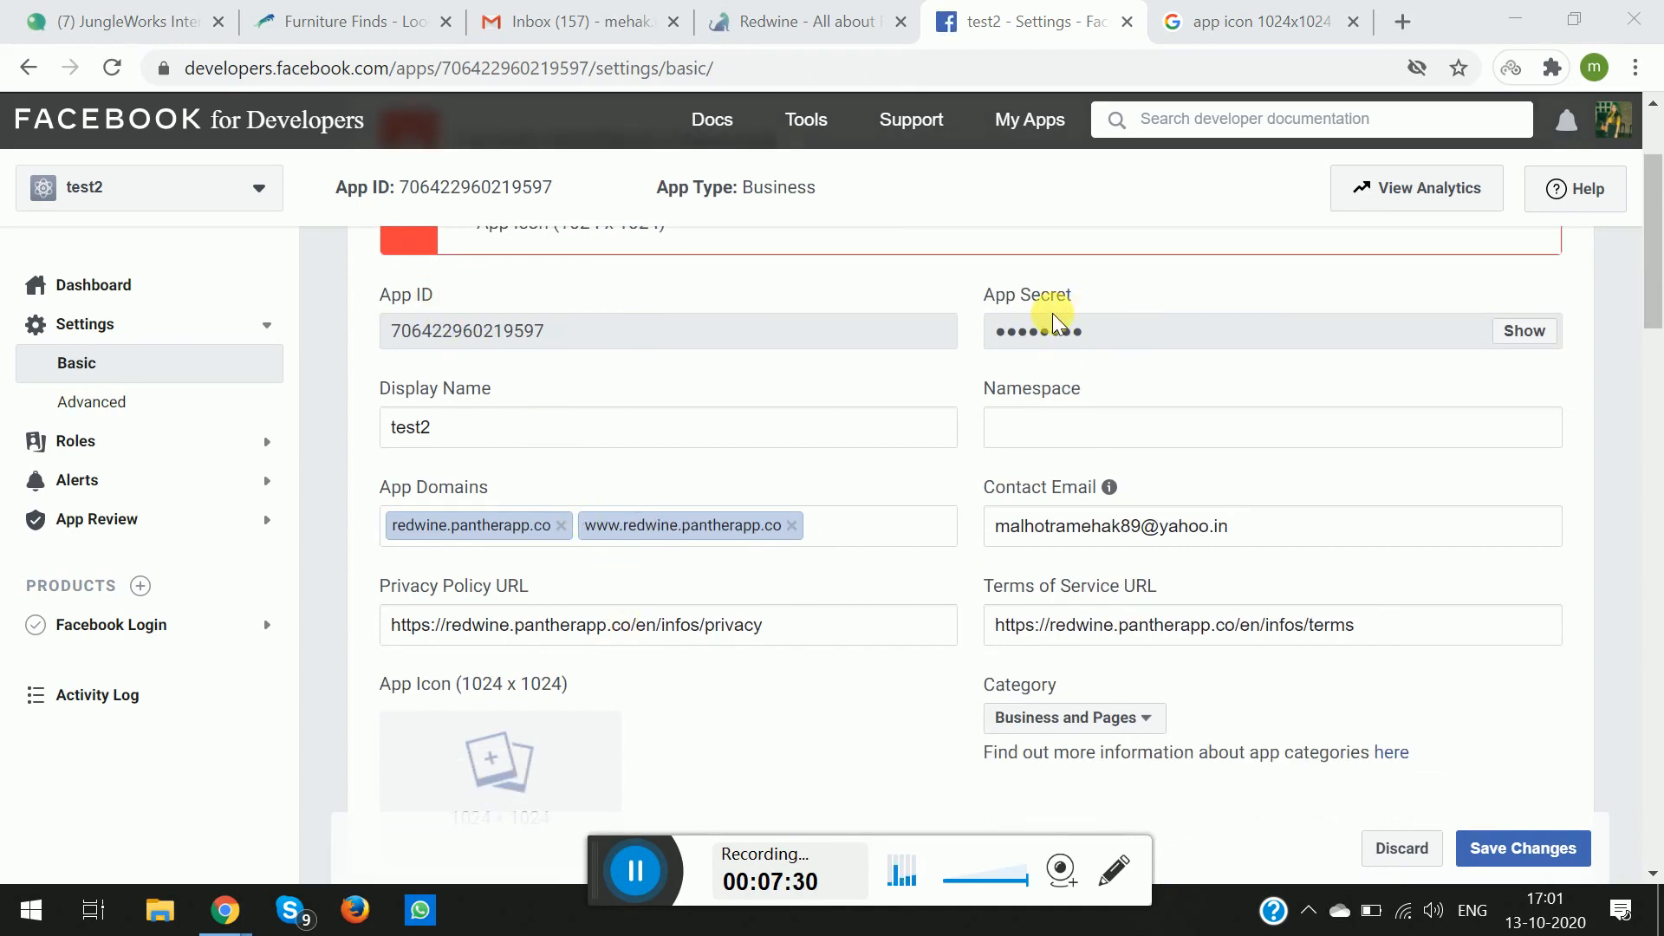
Check the Facebook client id and secret fields in the Redwine marketplace's social media settings, and return to the app's basic settings
left_click(798, 22)
scroll(692, 604, "down", 2)
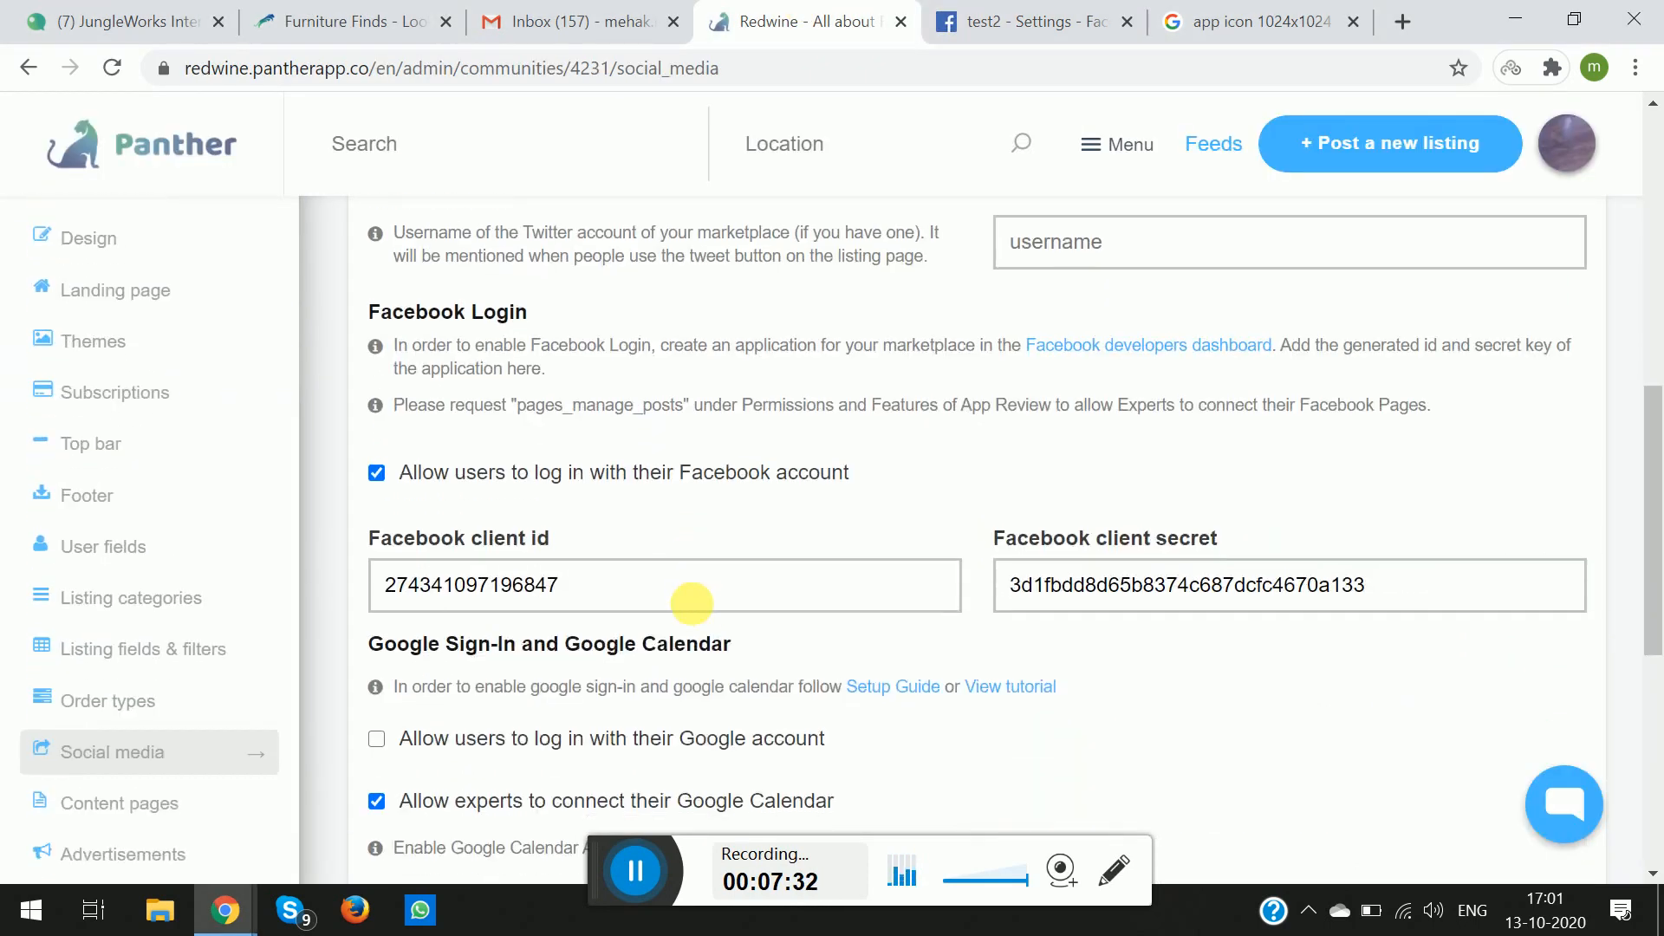
scroll(691, 604, "down", 1)
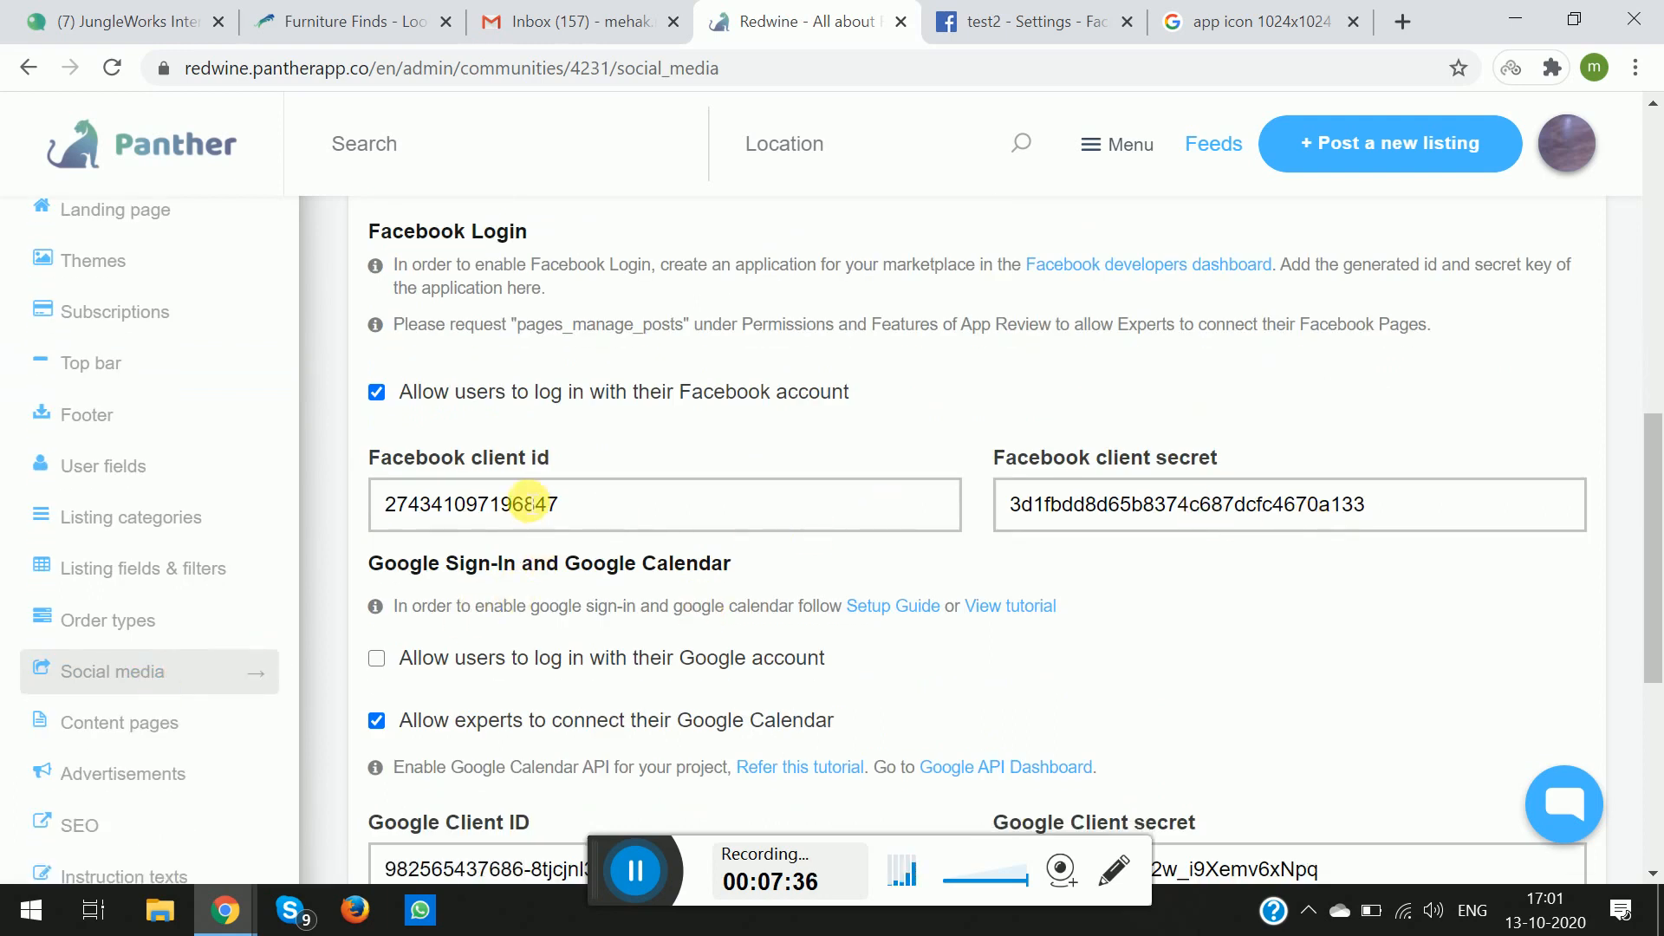
left_click(963, 19)
scroll(726, 386, "up", 2)
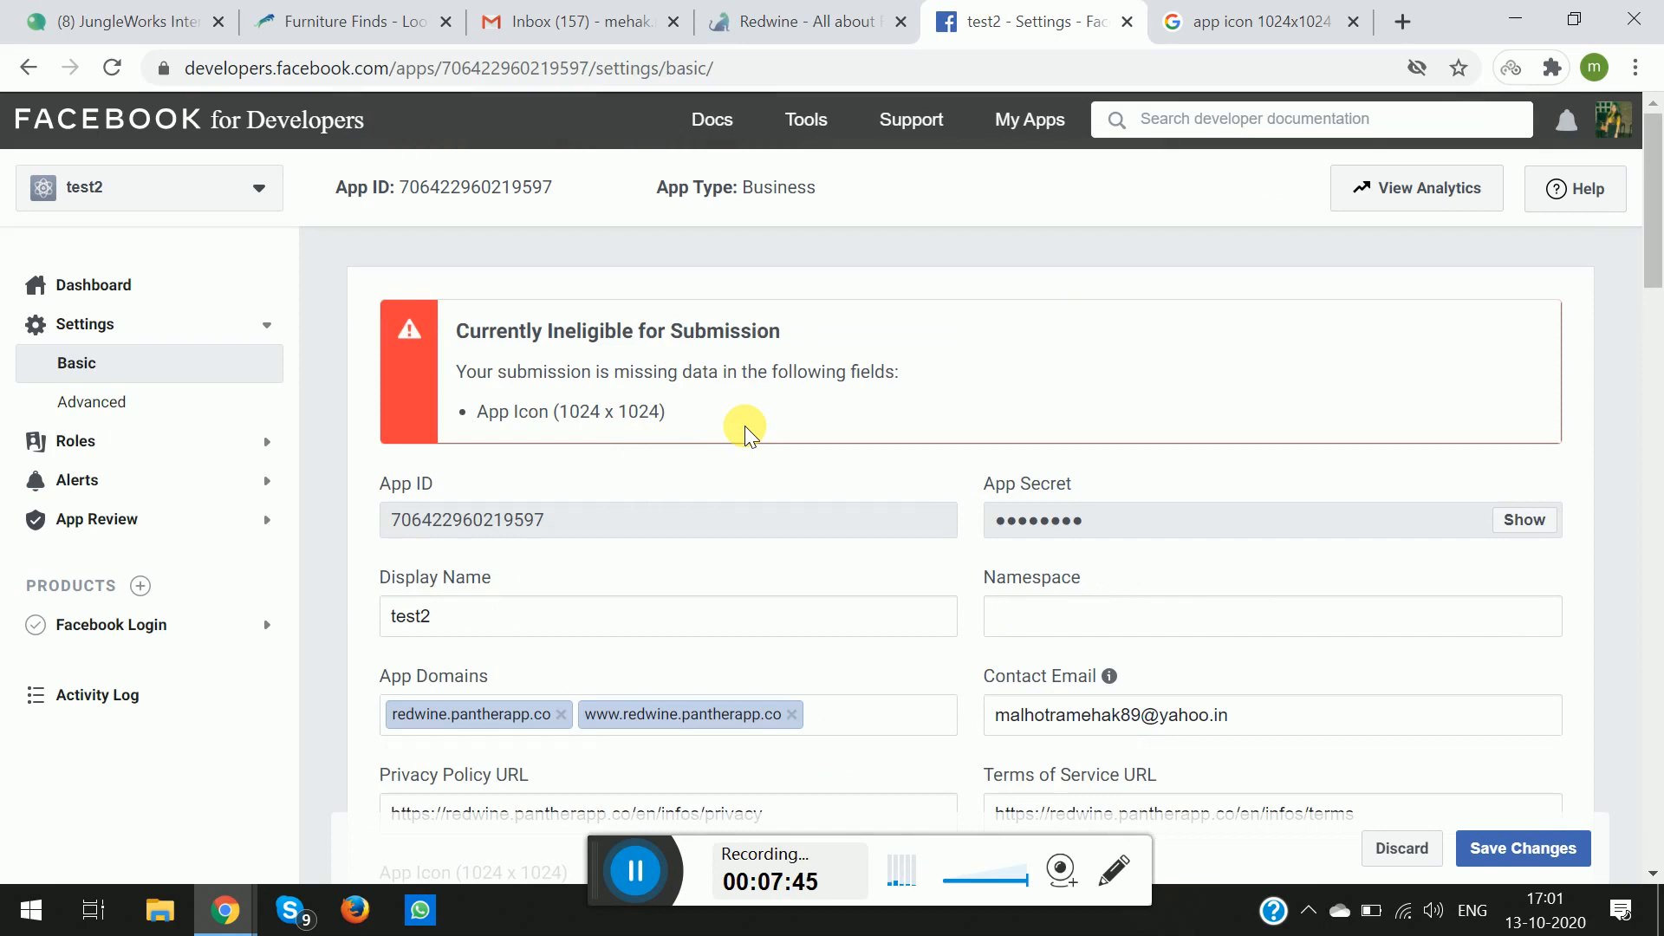
Upload app-icon-1024x1024 from the Desktop as the app icon and save the changes to the basic settings
scroll(746, 431, "down", 1)
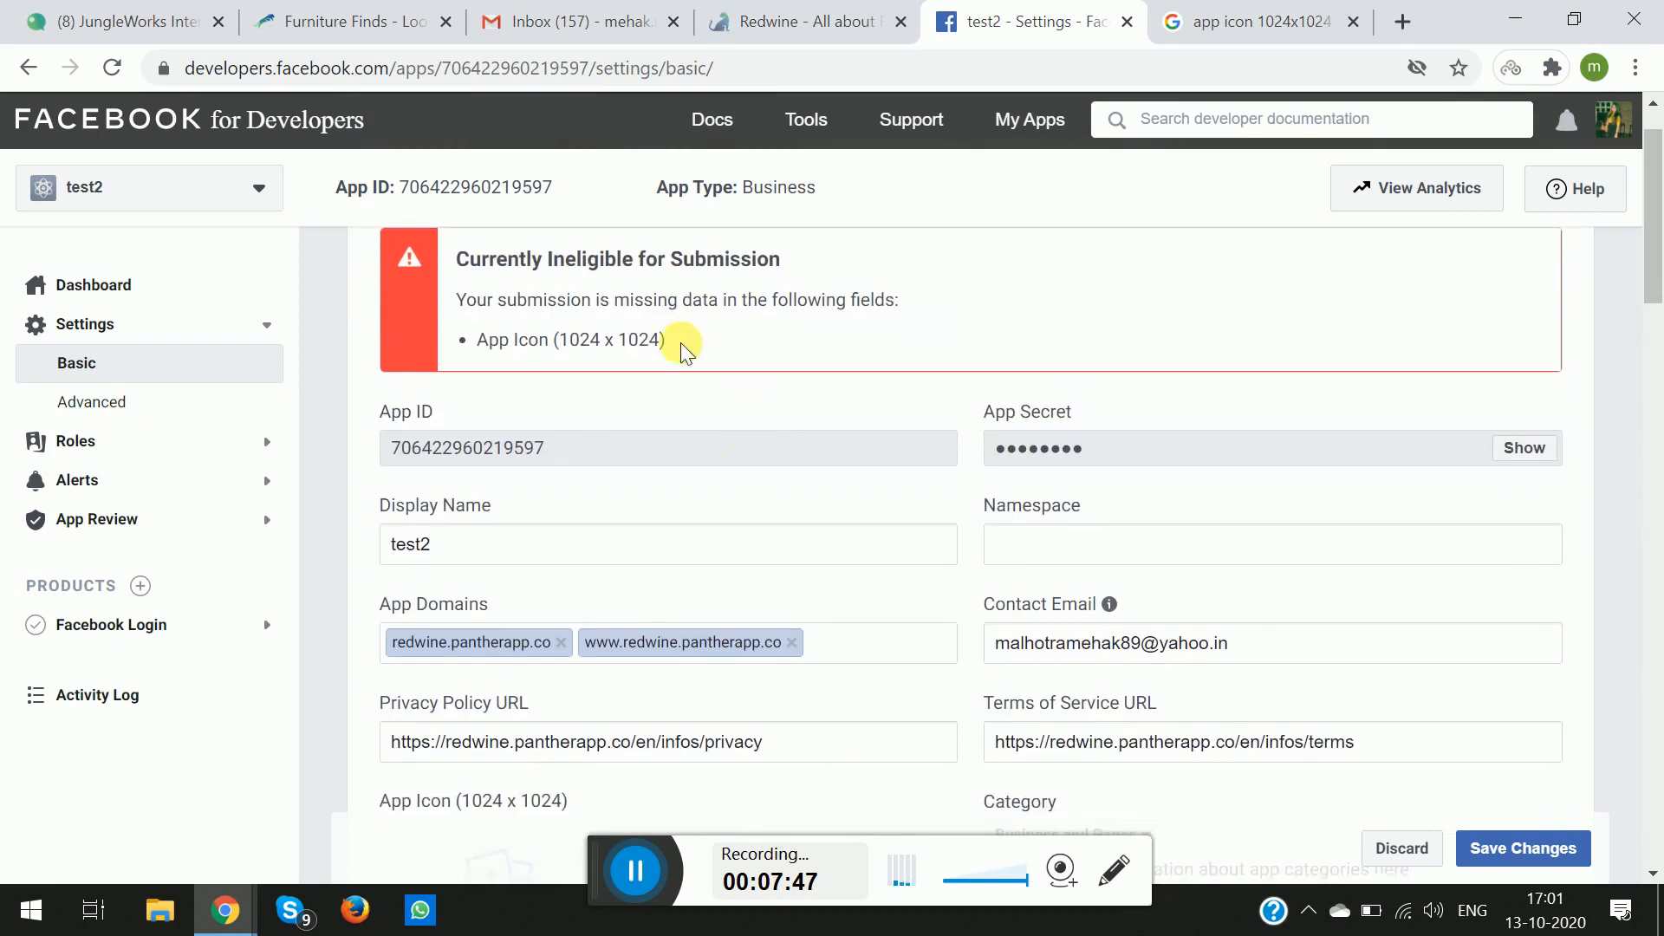
scroll(621, 519, "down", 4)
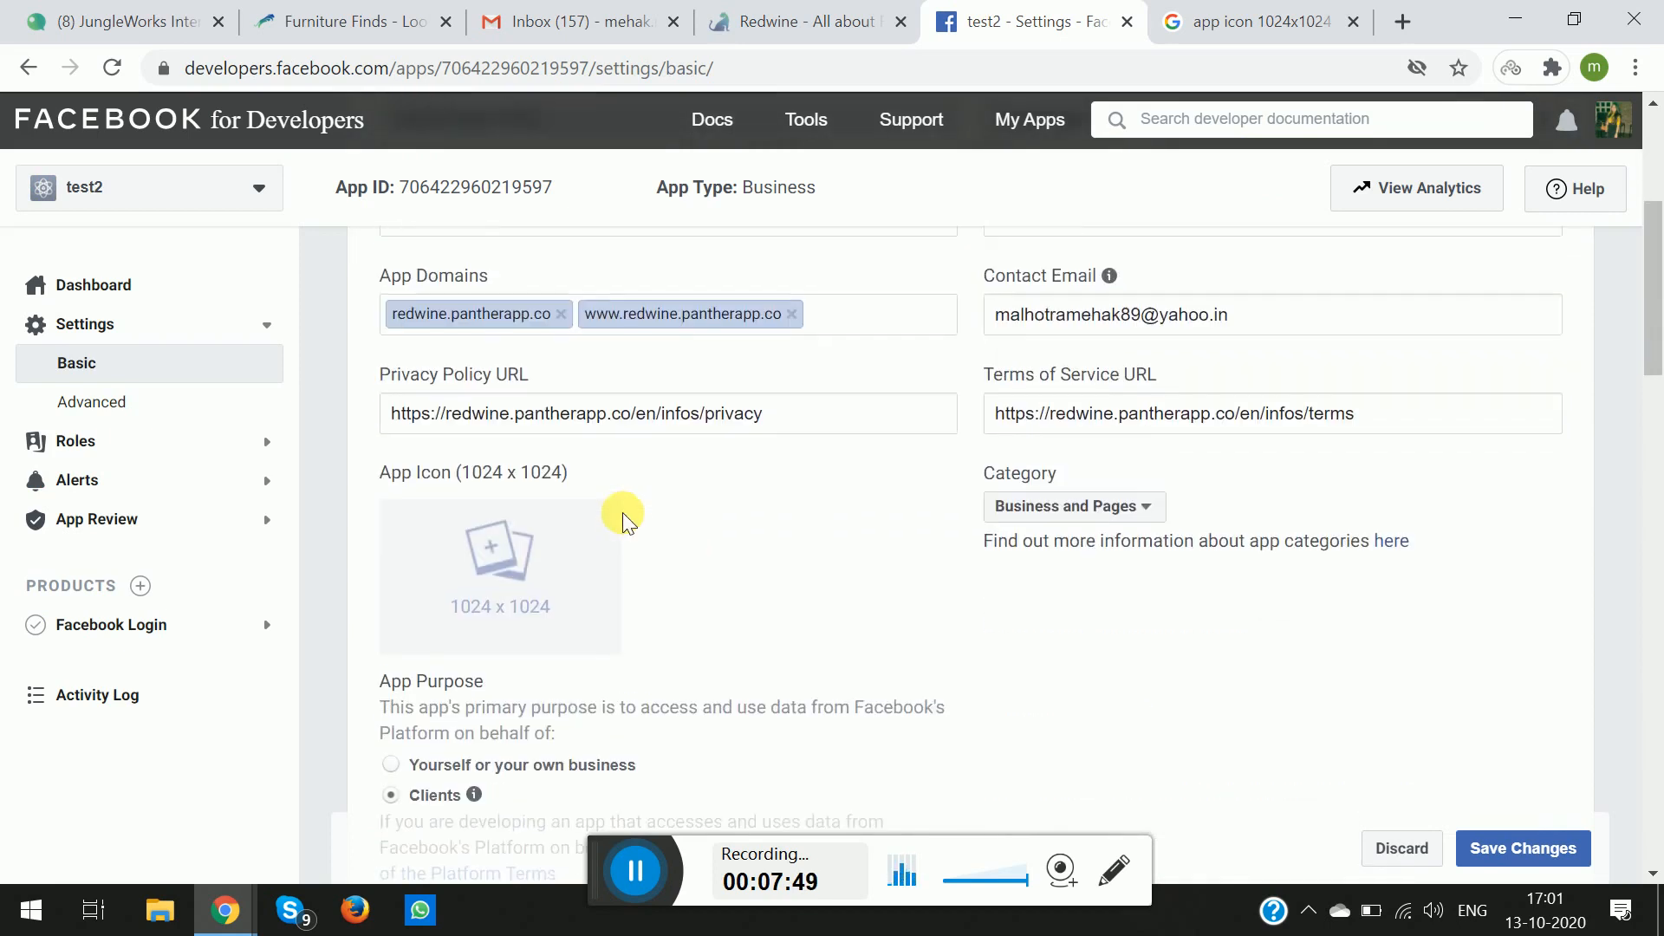
left_click(511, 503)
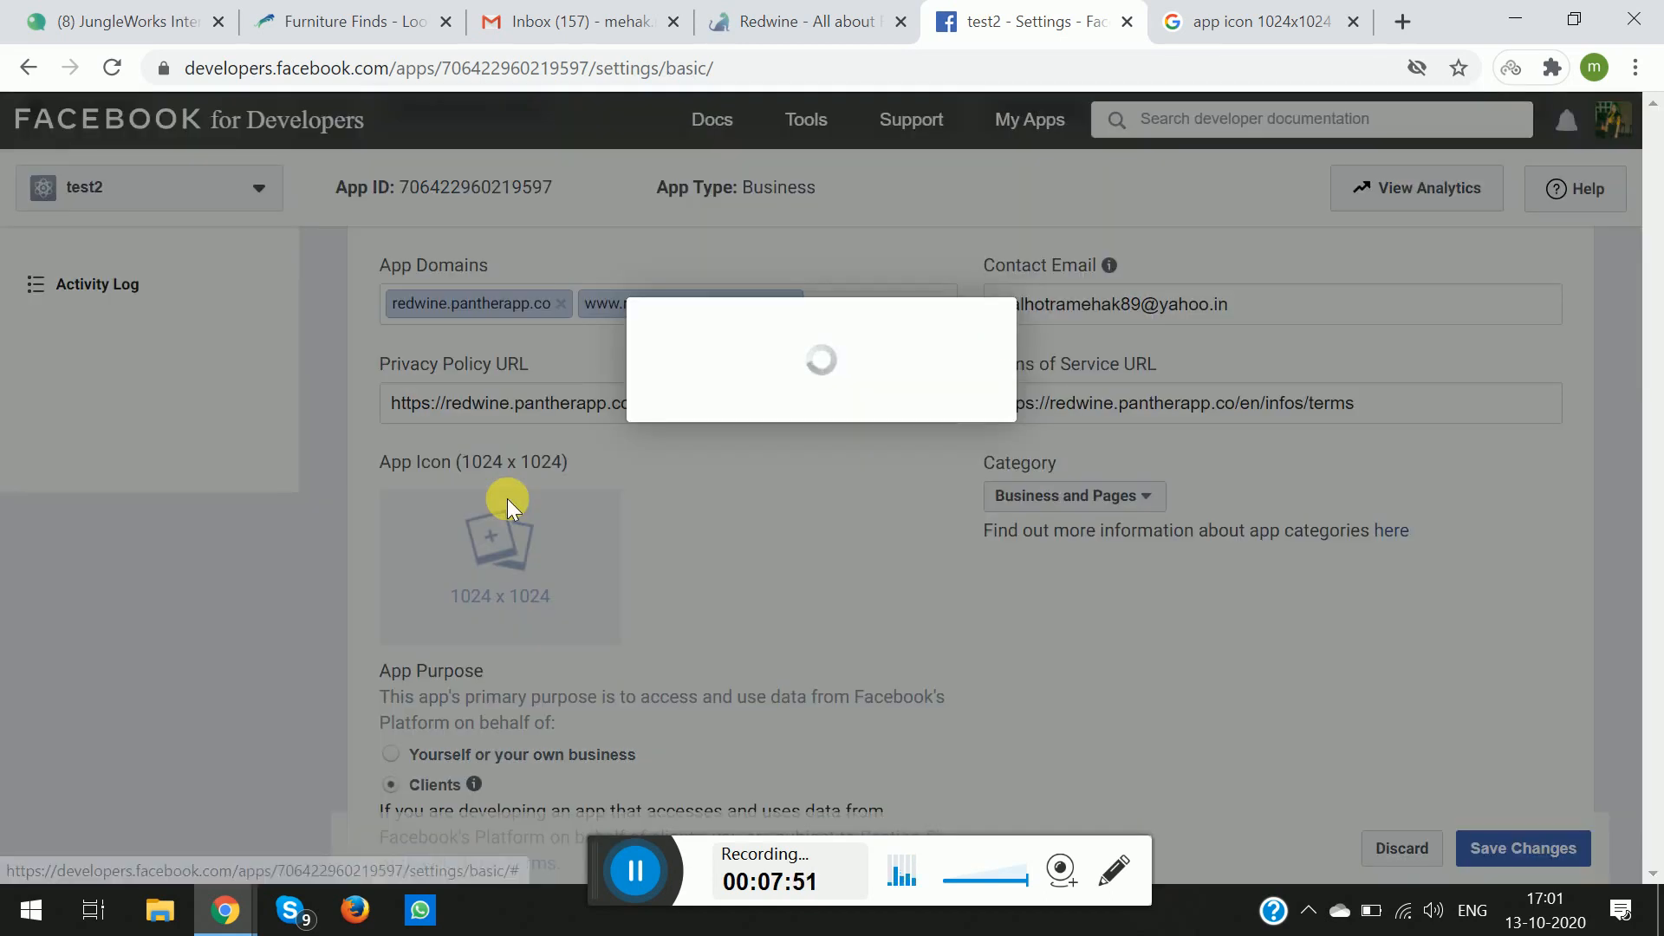
left_click(599, 396)
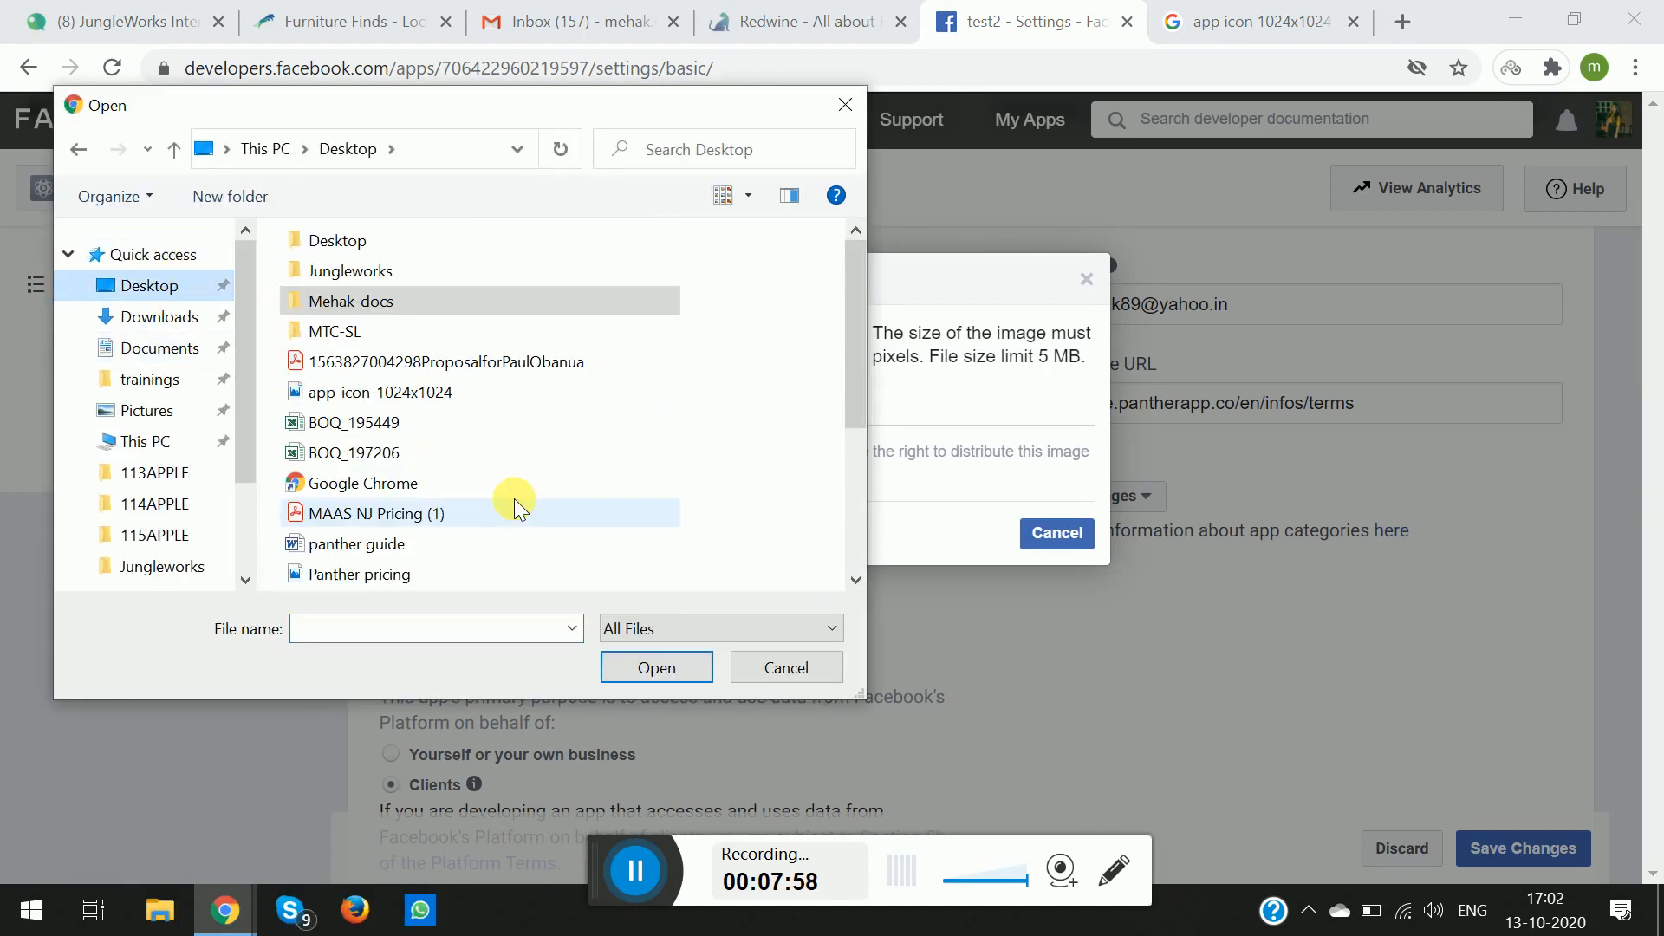
double_click(416, 397)
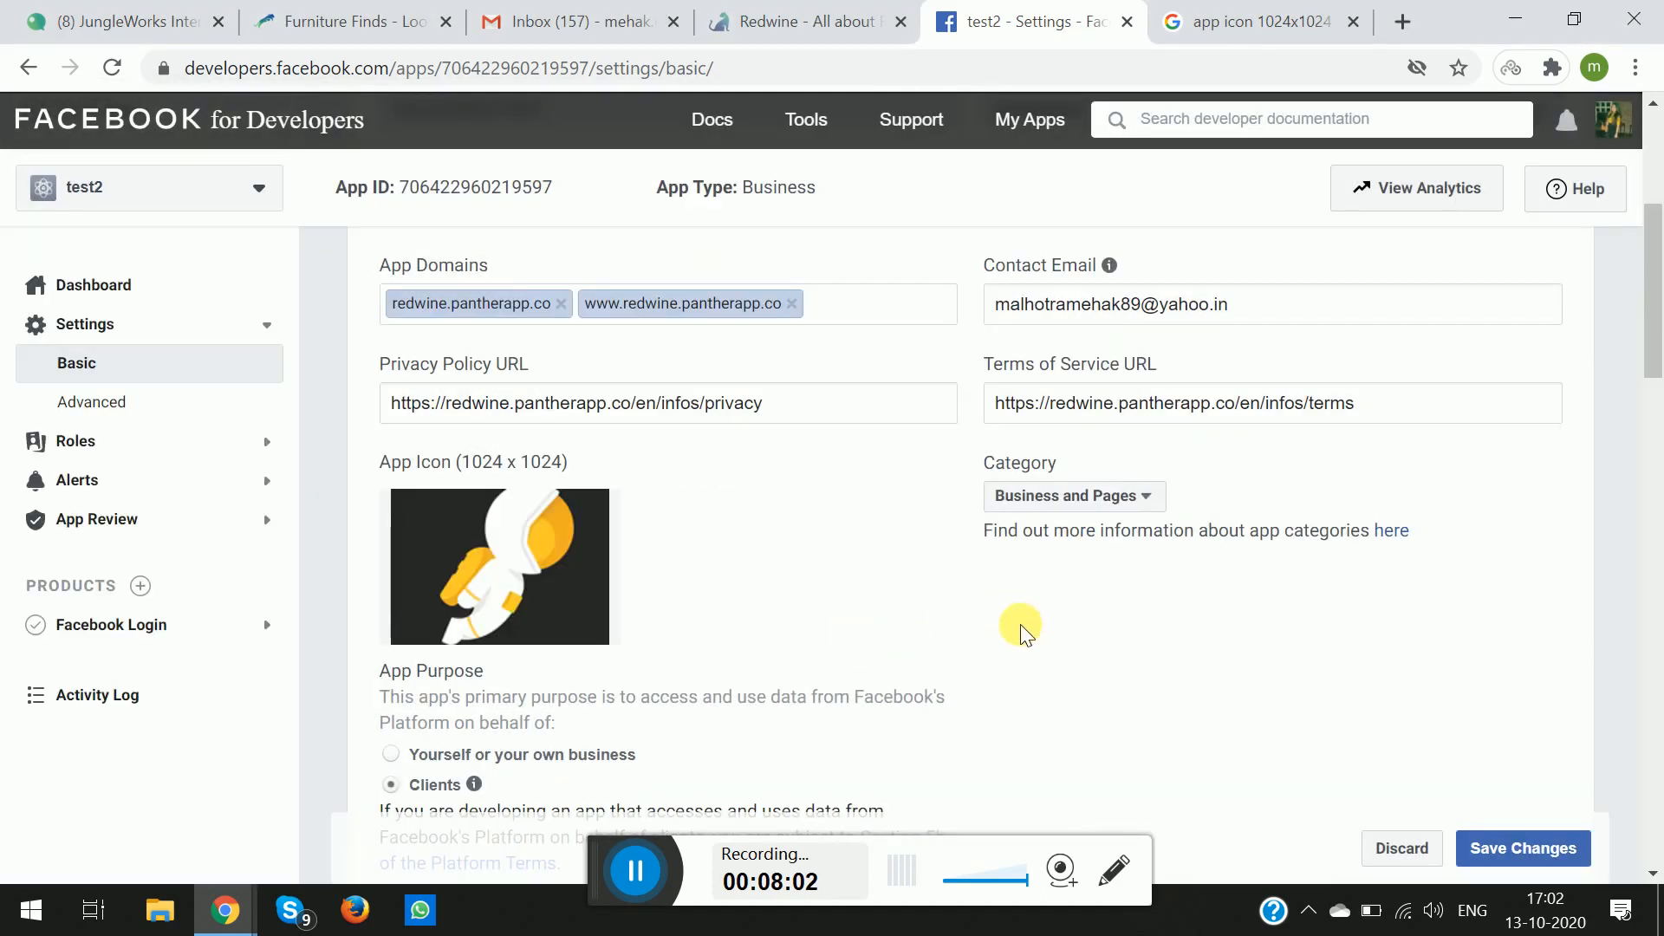
scroll(997, 629, "down", 10)
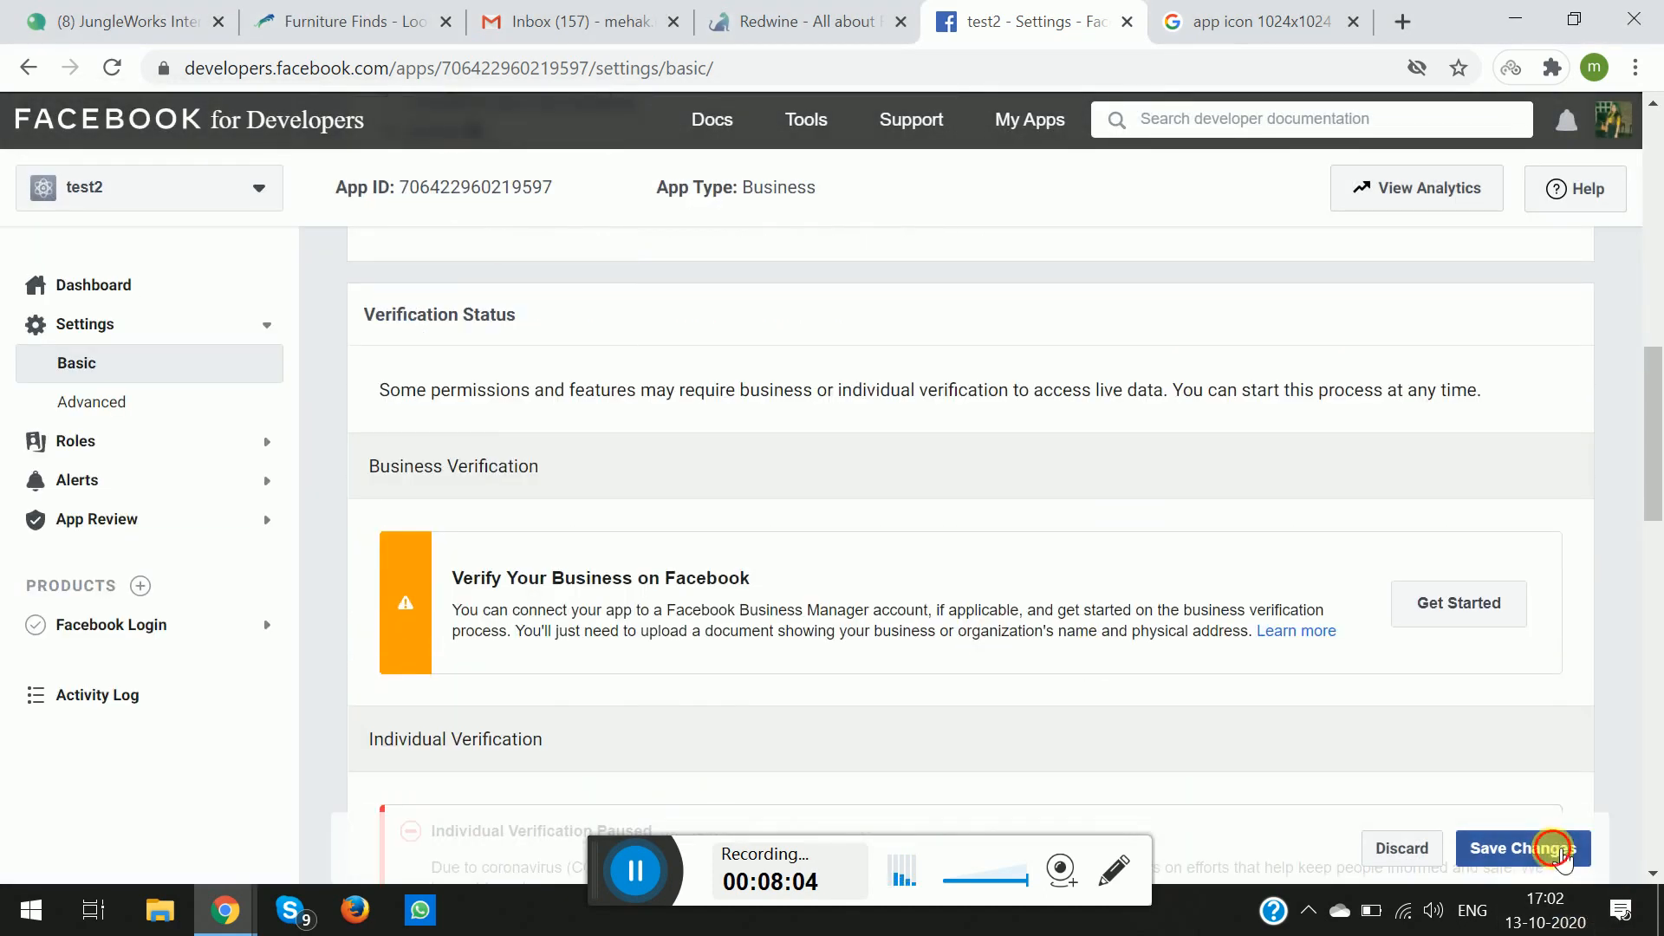
left_click(1523, 847)
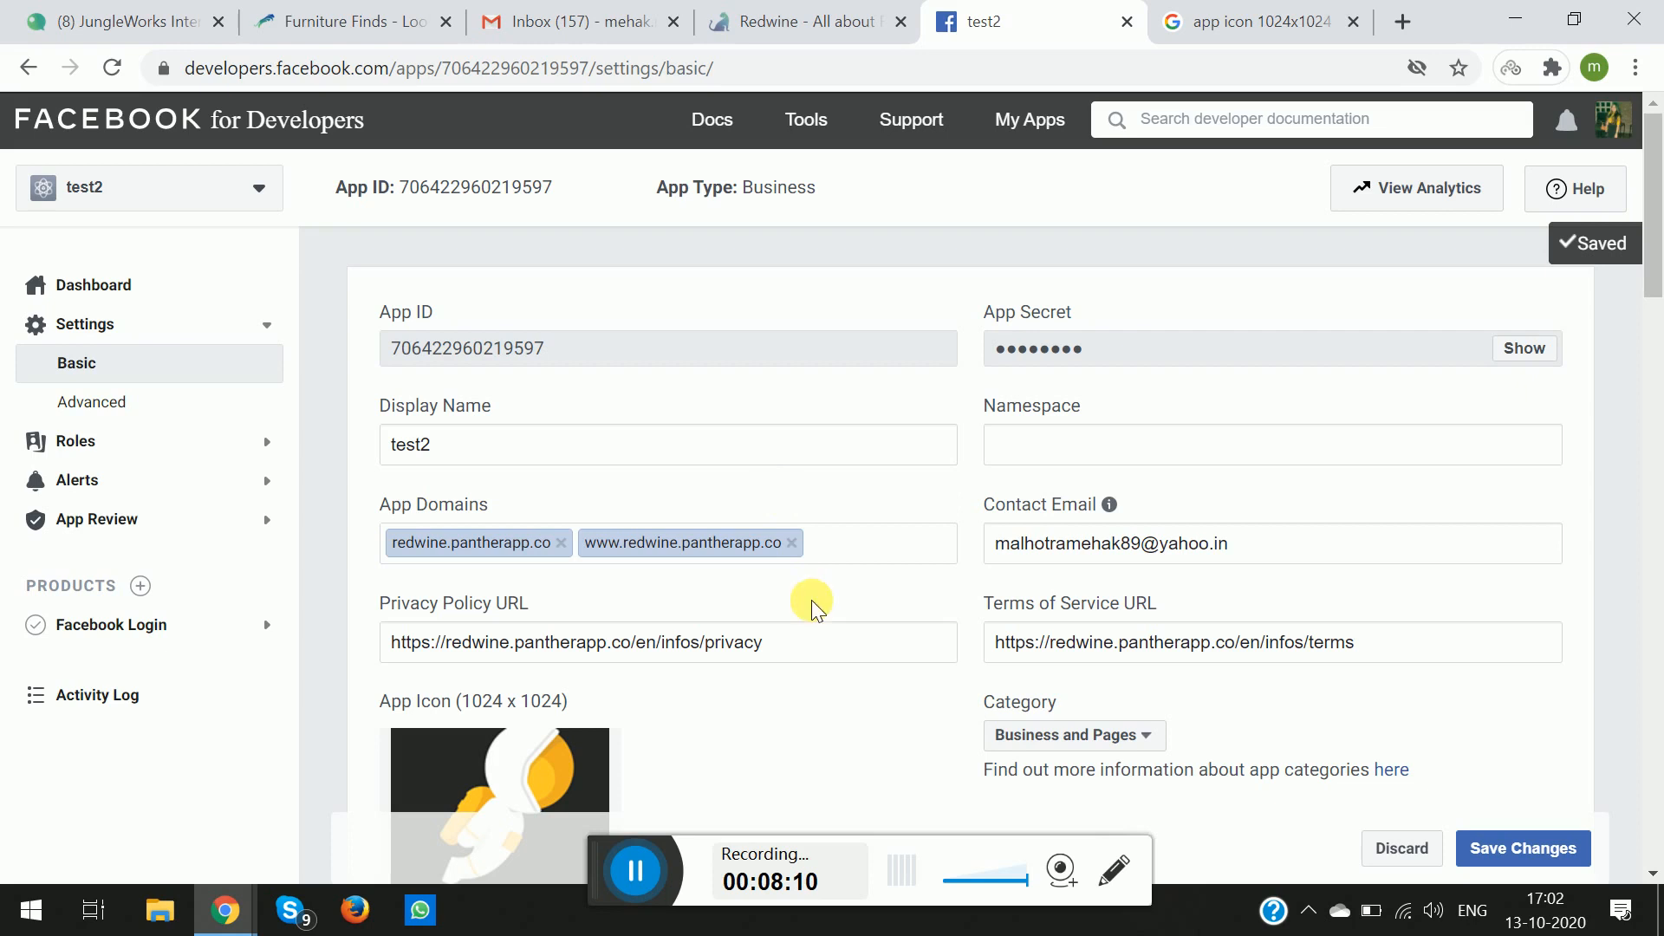
scroll(813, 605, "down", 1)
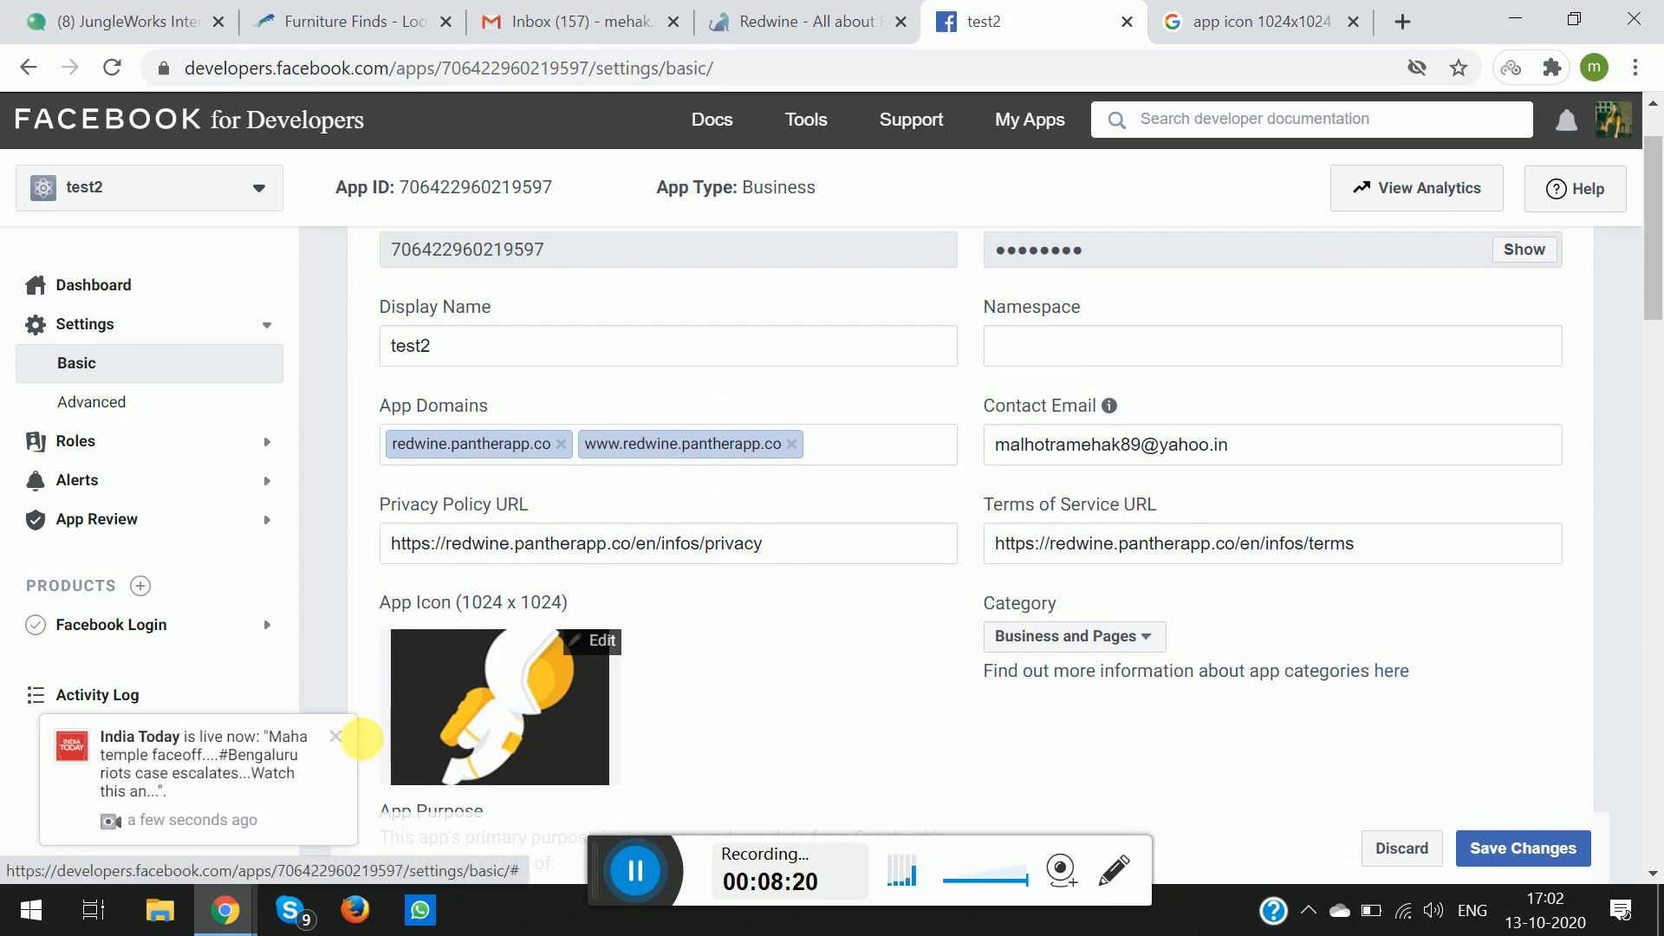
Dismiss the news notification and locate pages_manage_posts in the App Review permissions and features
left_click(336, 736)
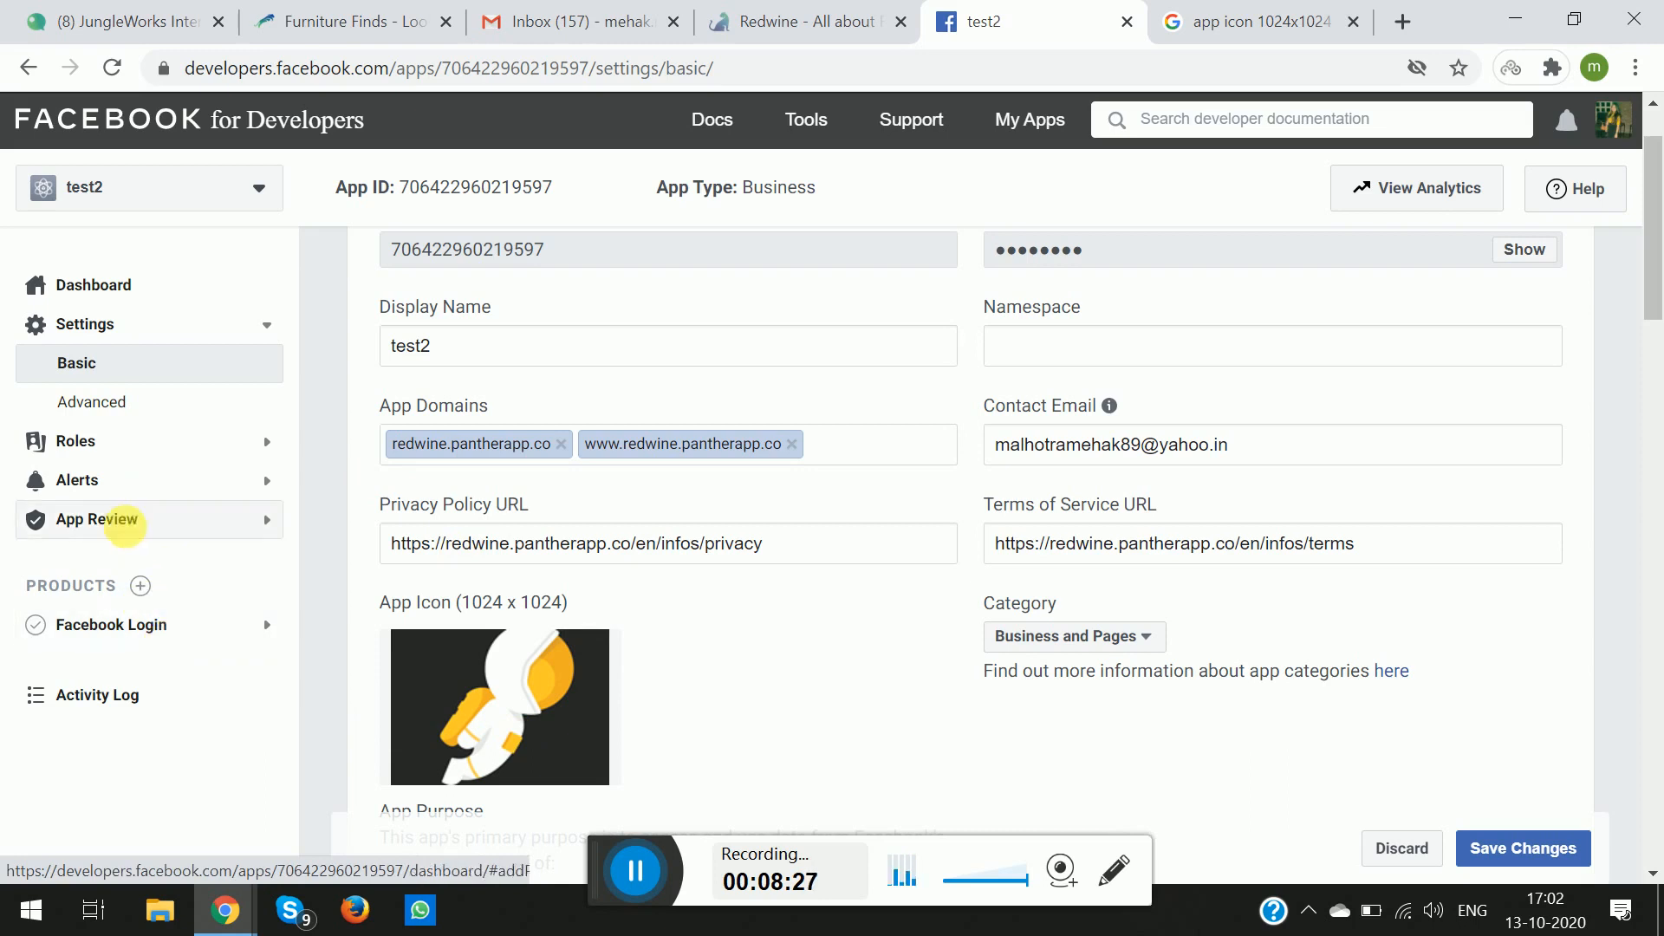
left_click(129, 520)
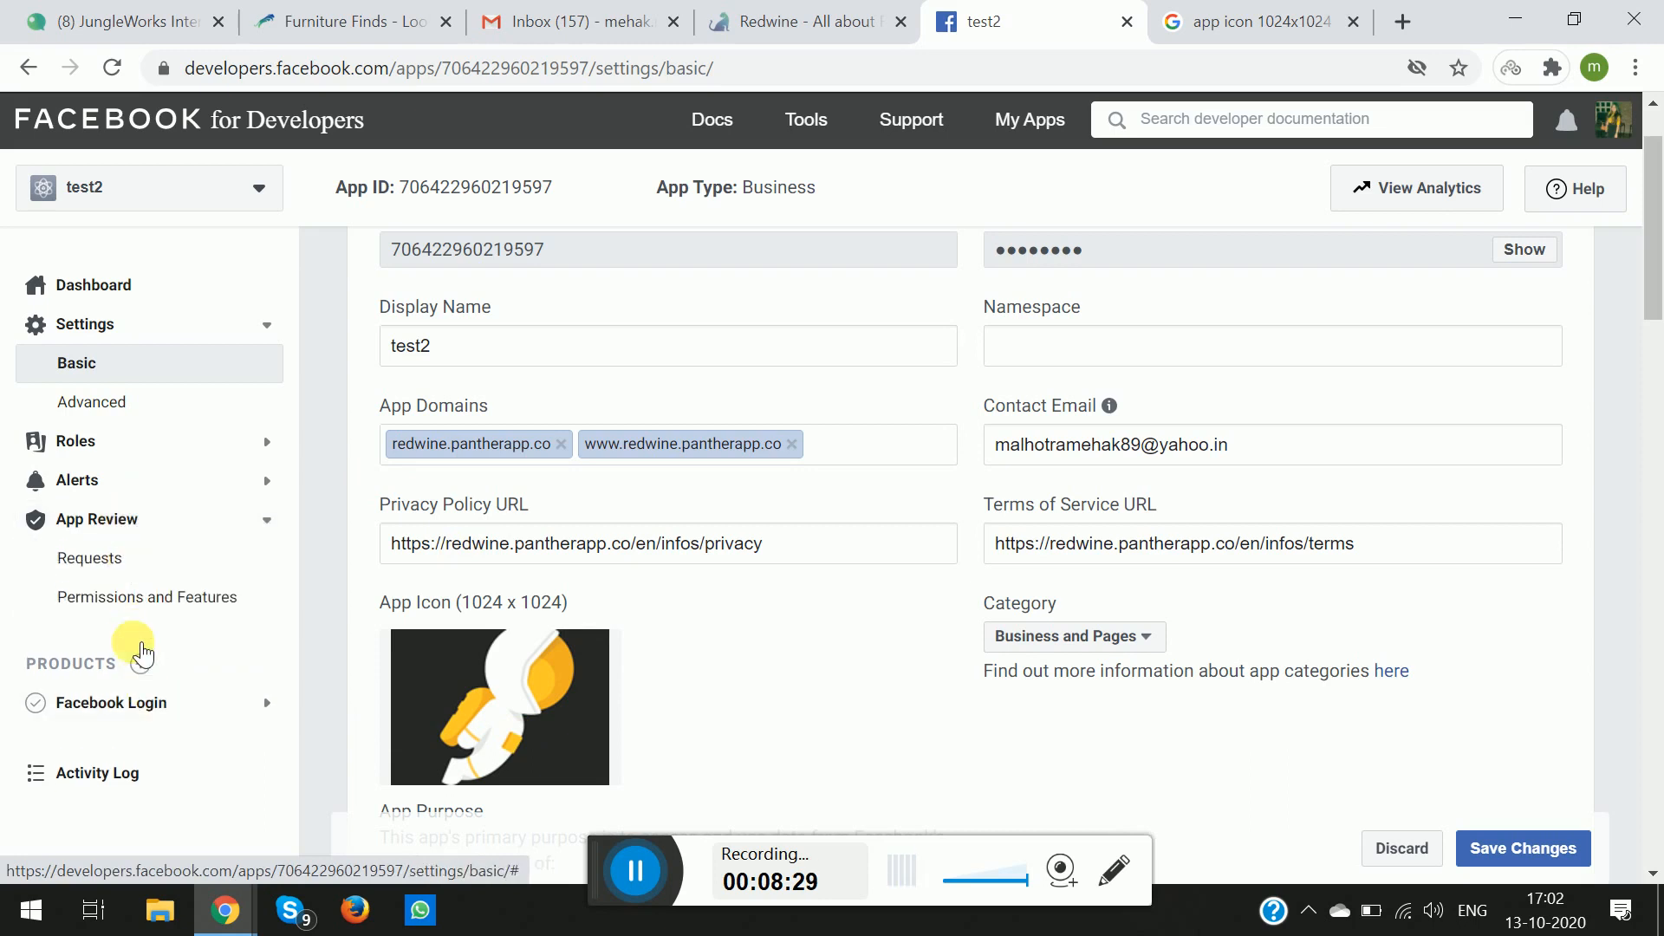
left_click(105, 612)
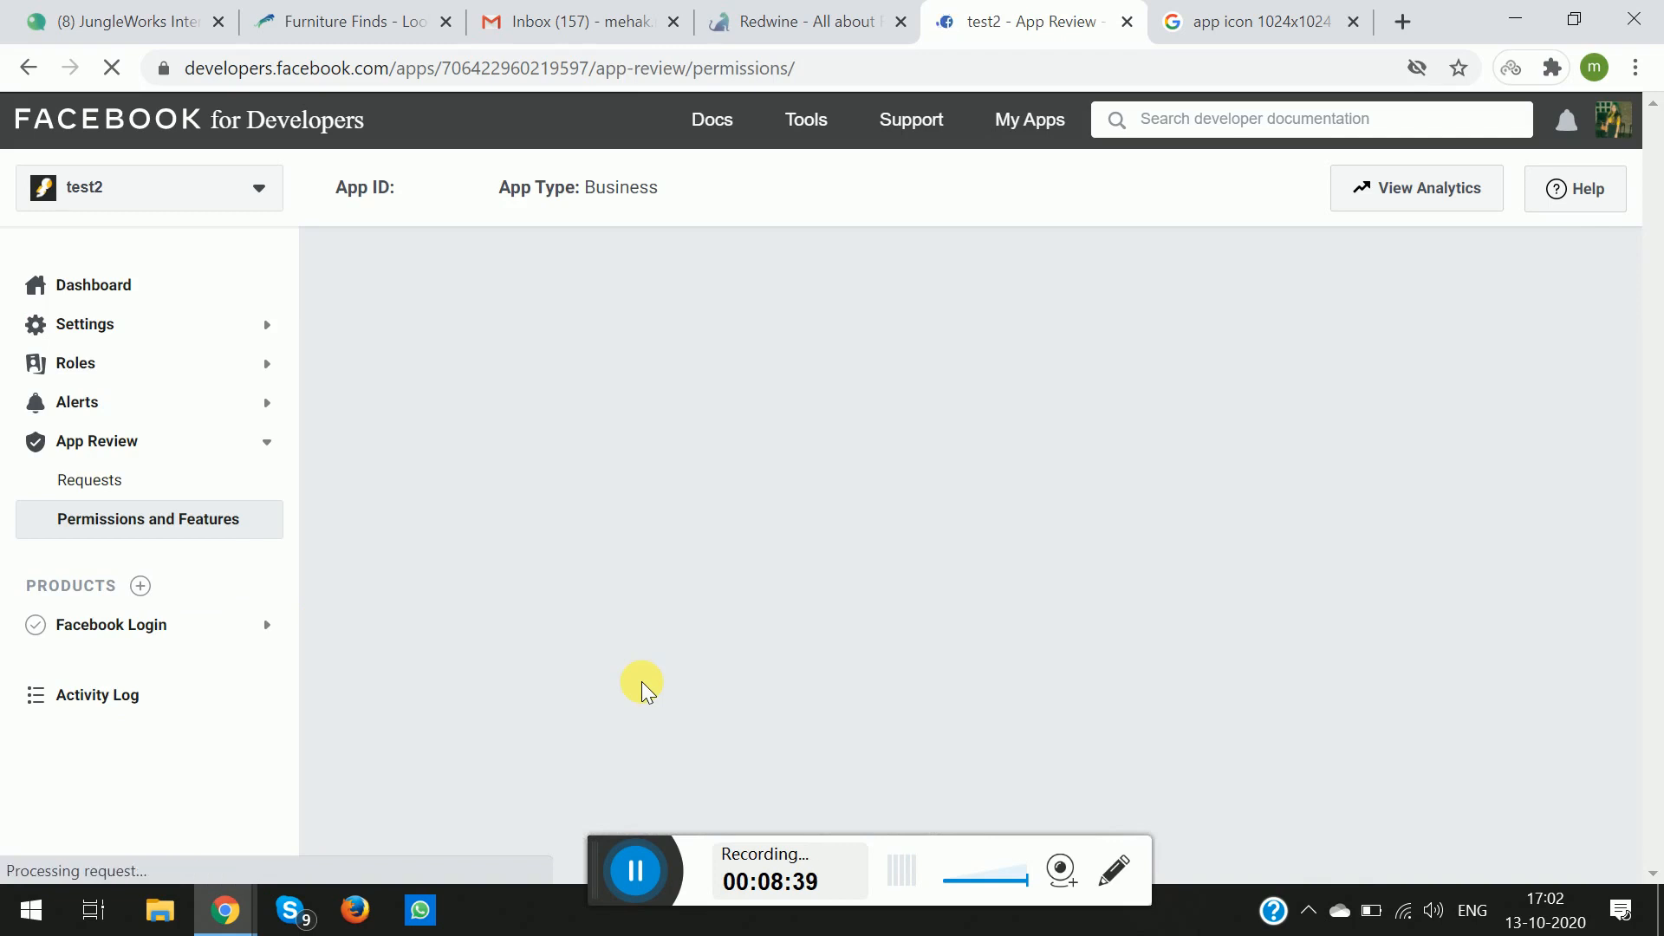
scroll(642, 690, "down", 5)
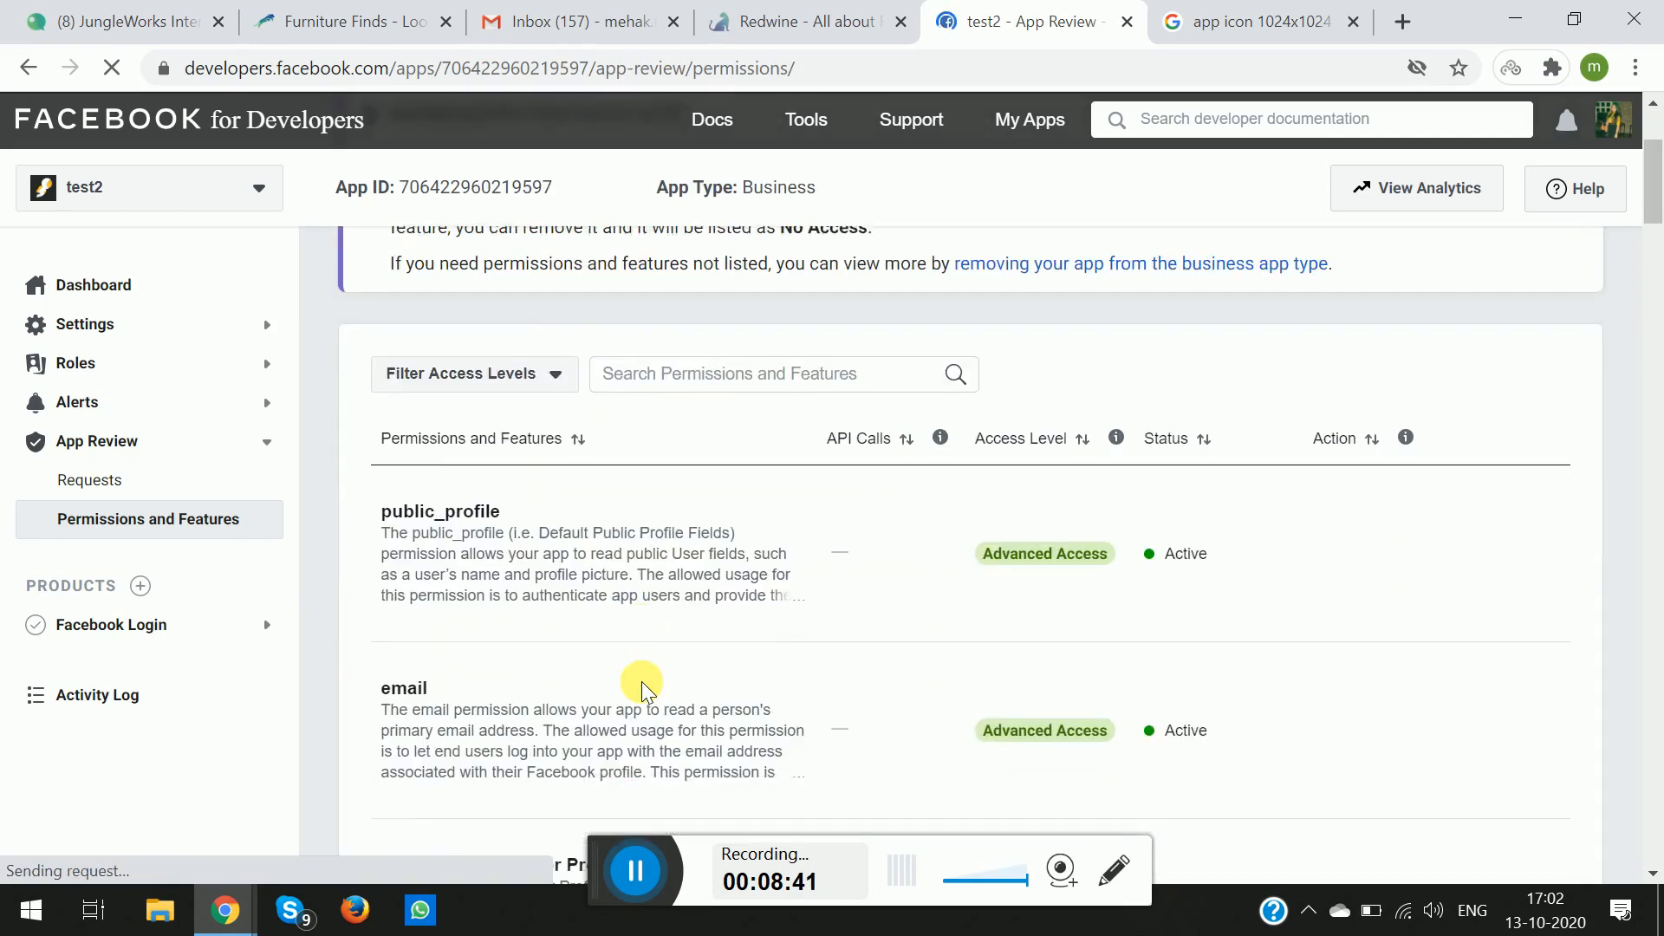
scroll(642, 689, "down", 3)
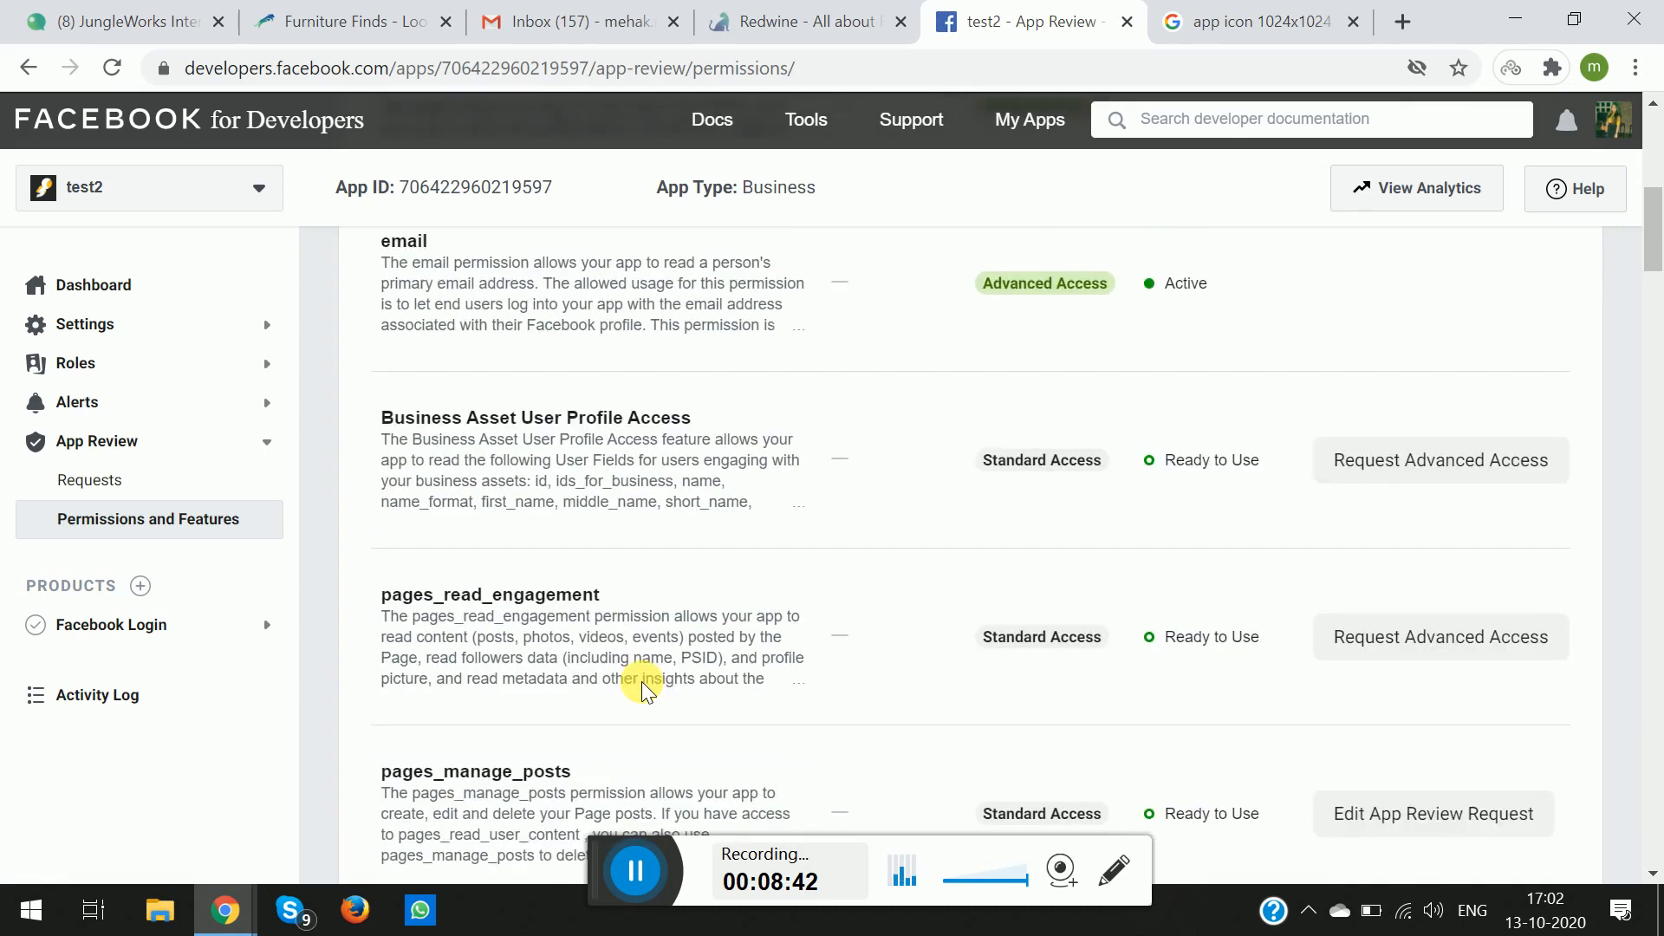
scroll(643, 690, "down", 1)
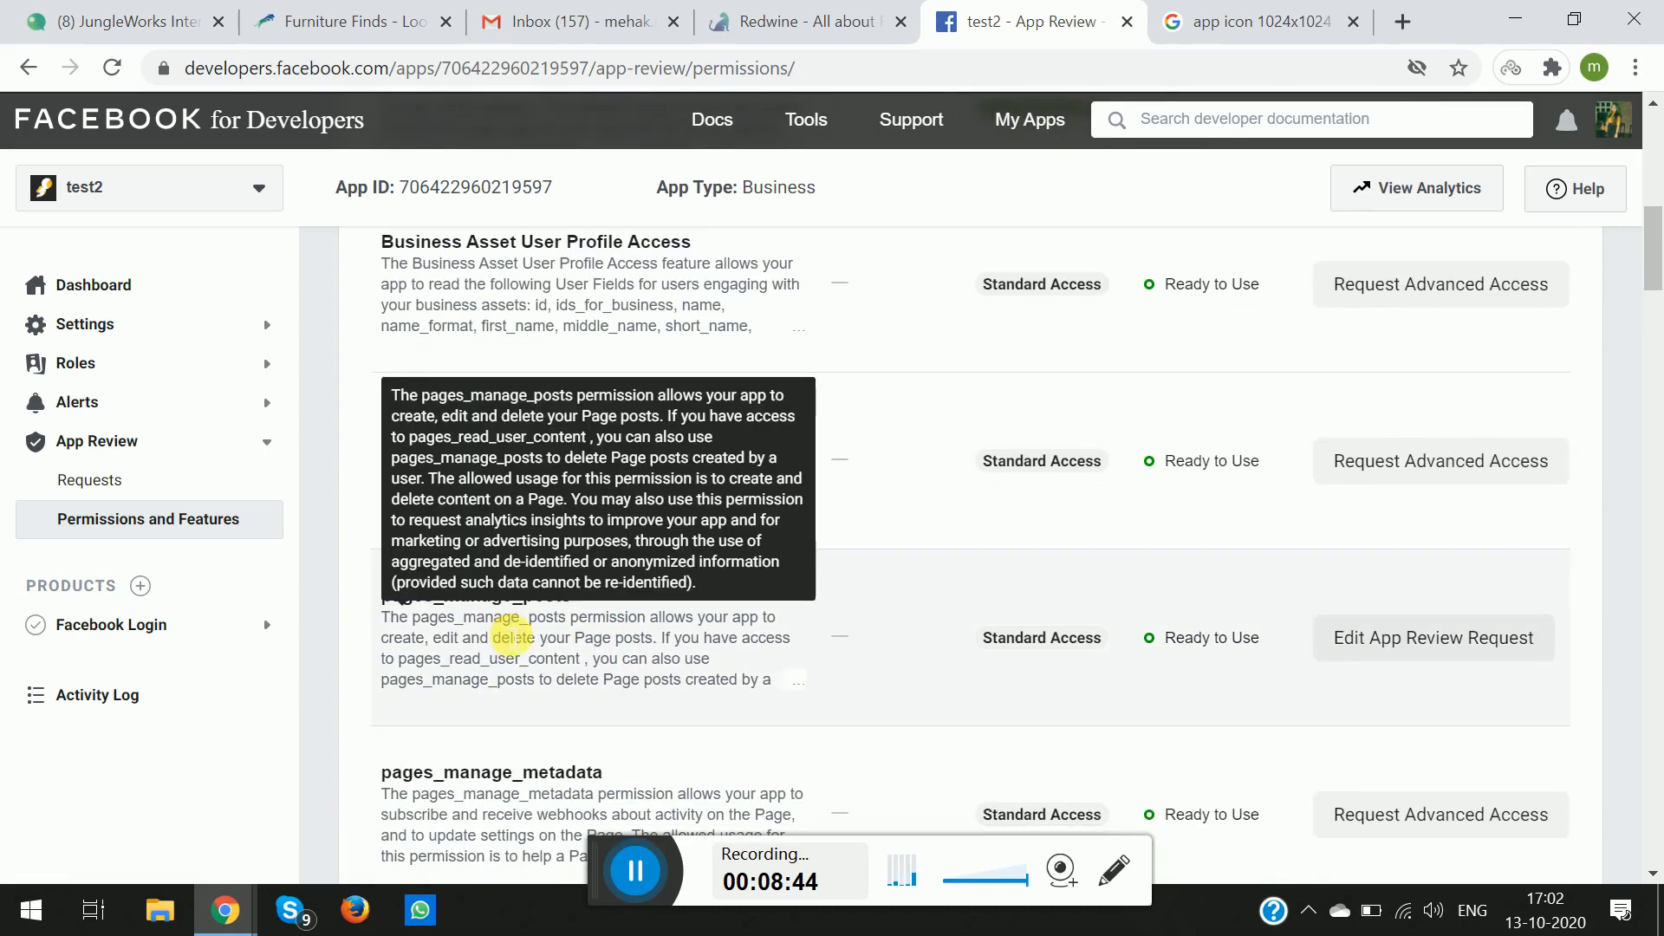